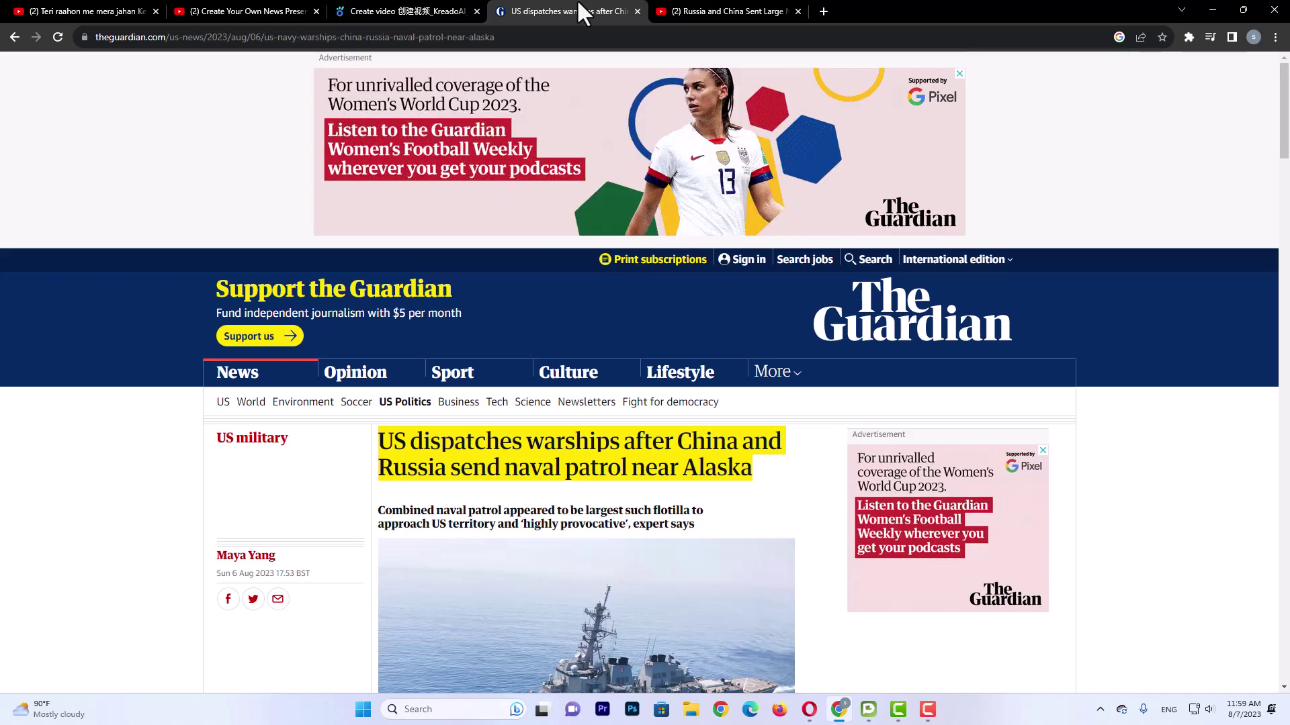
# Copy the headline "US dispatches warships after China and Russia send naval patrol near Alaska" into a new Google Docs document
pyautogui.click(729, 466)
pyautogui.moveTo(766, 471); pyautogui.dragTo(390, 457)
pyautogui.click(824, 11)
pyautogui.click(1266, 94)
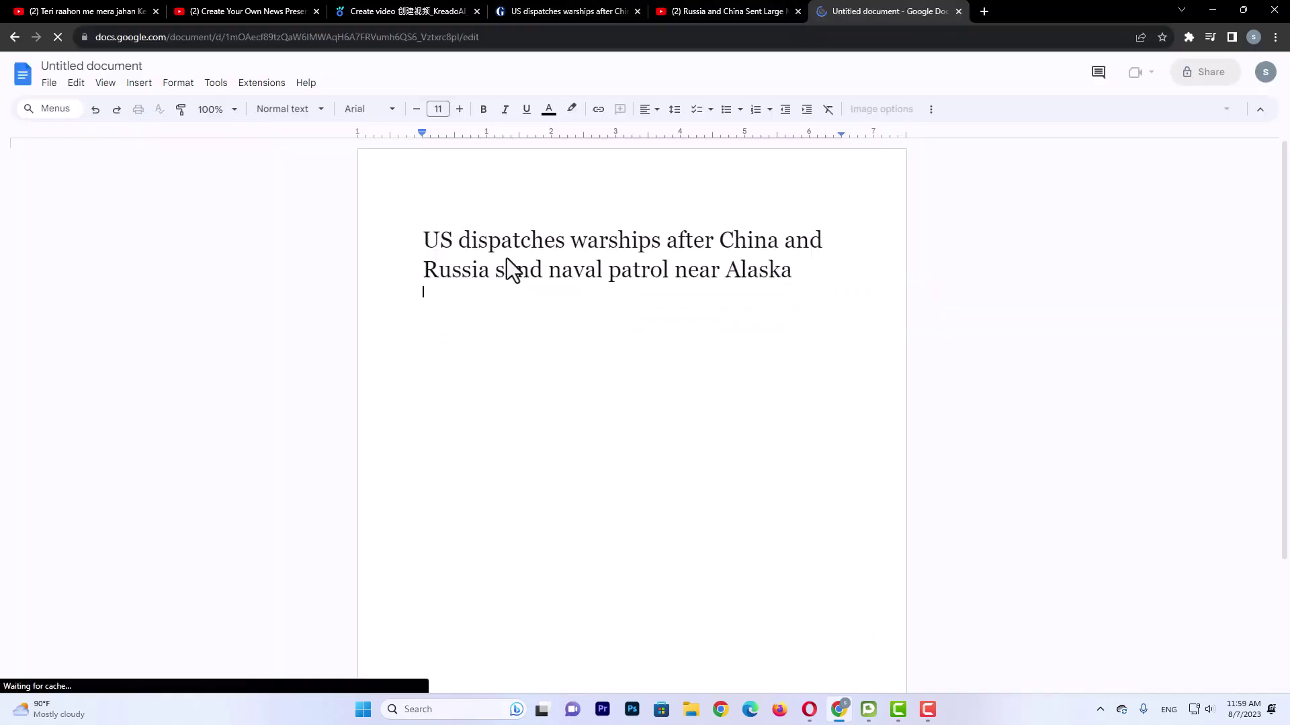
# Copy the Guardian article's first four paragraphs, from "The US dispatched four navy warships" to "The flotilla has since left", into the Google Docs document
pyautogui.click(550, 11)
pyautogui.scroll(-6, 377, 541)
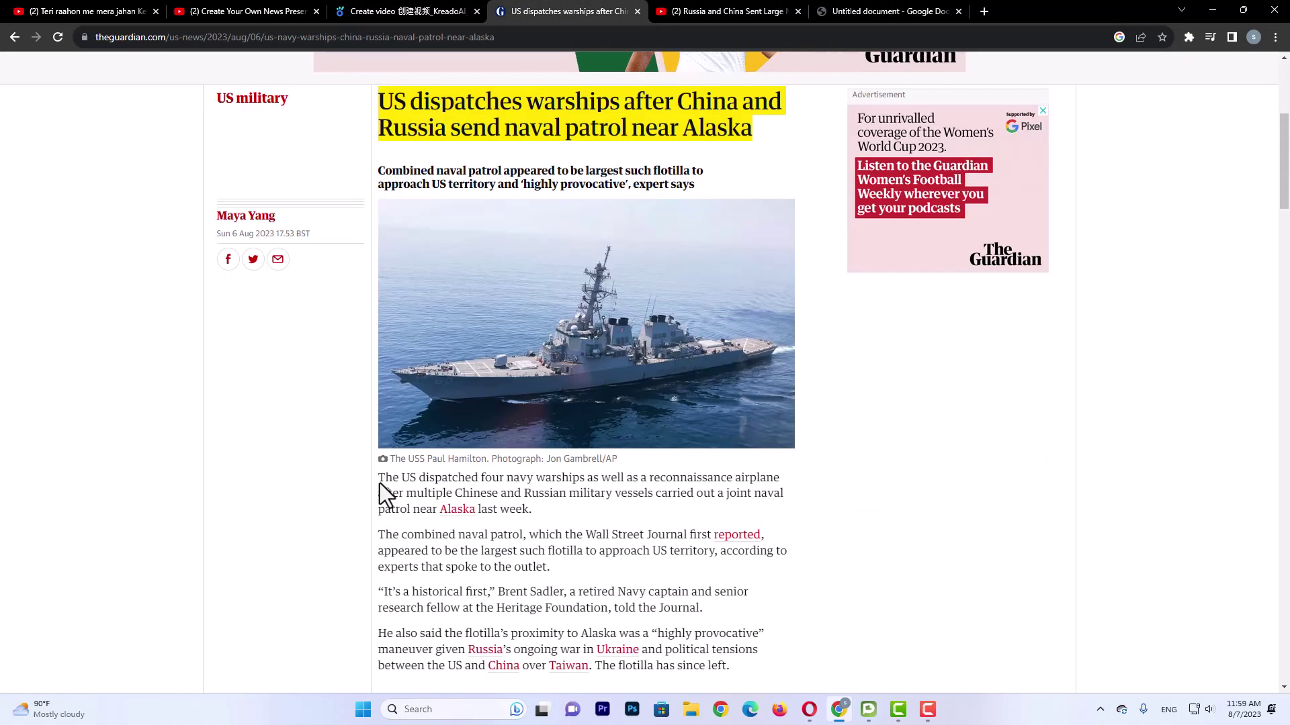
pyautogui.moveTo(378, 416); pyautogui.dragTo(744, 537)
pyautogui.hotkey('ctrl', 'c')
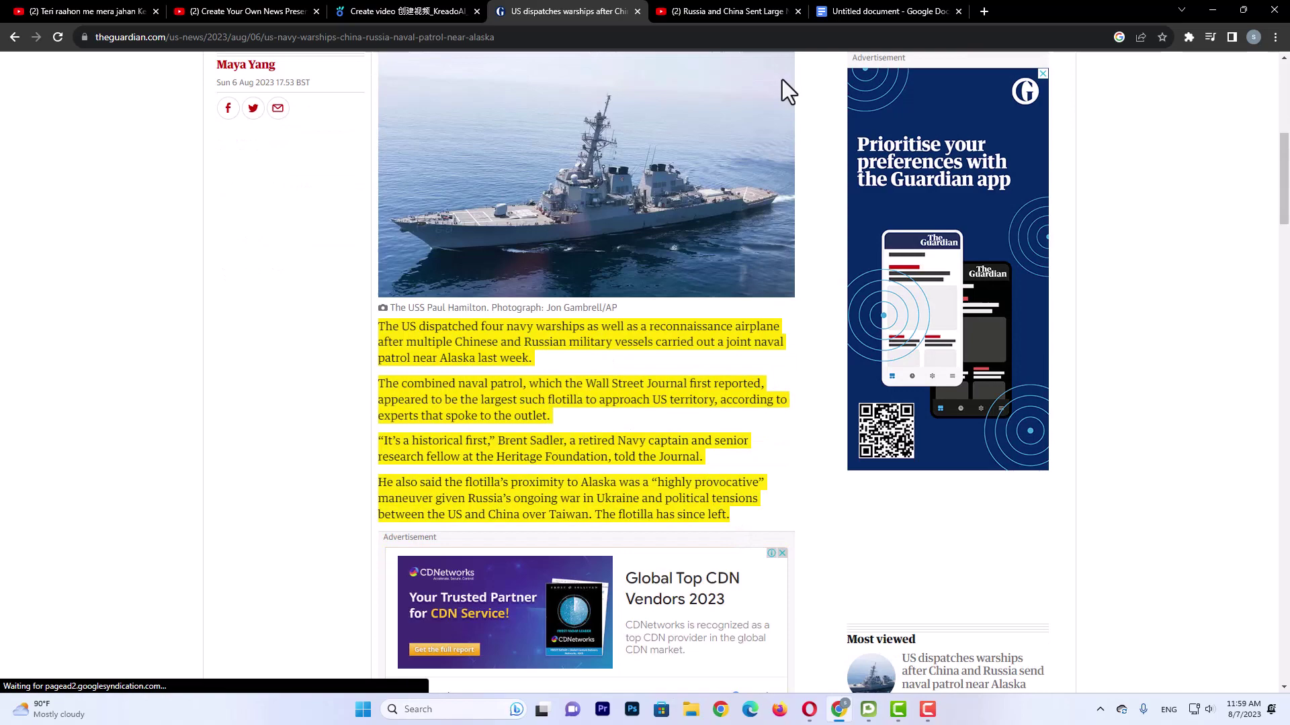
pyautogui.click(874, 12)
pyautogui.hotkey('ctrl', 'v')
# Copy the next five article paragraphs, from "The US Northern Command confirmed" to "international and regional situation", into the Google Docs document
pyautogui.click(524, 24)
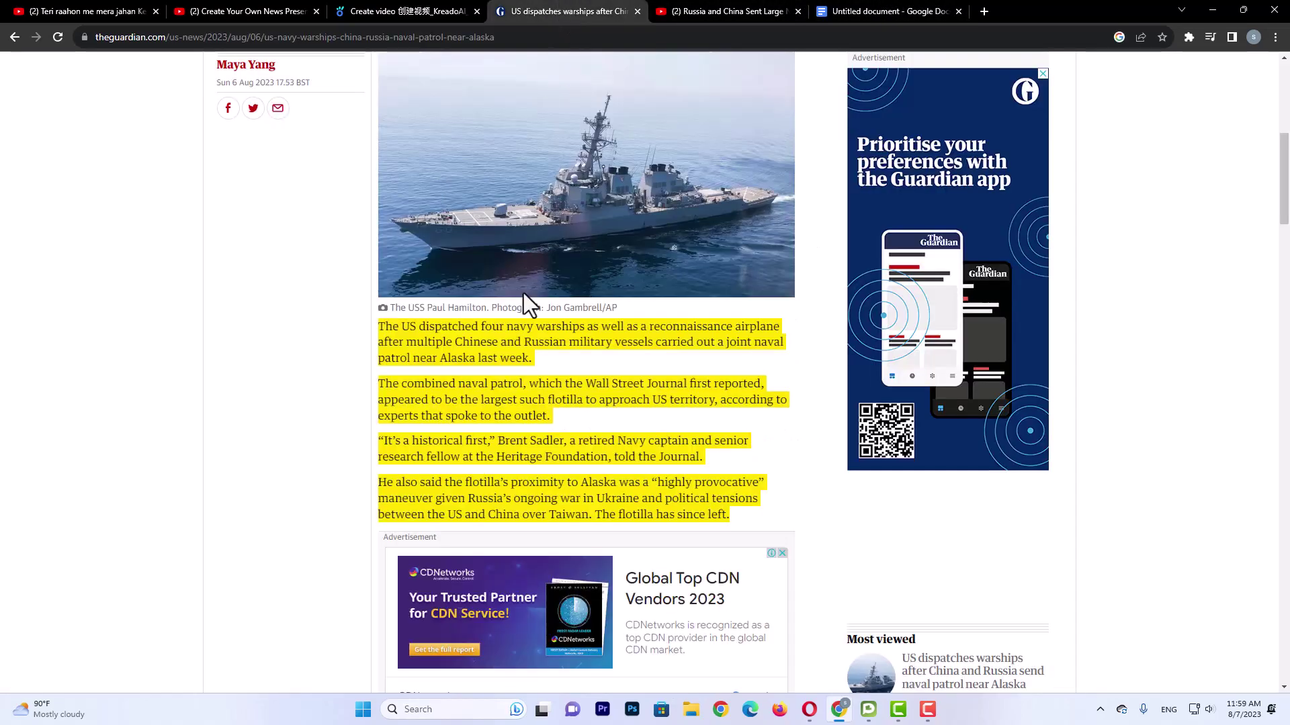
pyautogui.scroll(-5, 523, 293)
pyautogui.click(375, 330)
pyautogui.moveTo(374, 329); pyautogui.dragTo(743, 531)
pyautogui.scroll(-2, 490, 436)
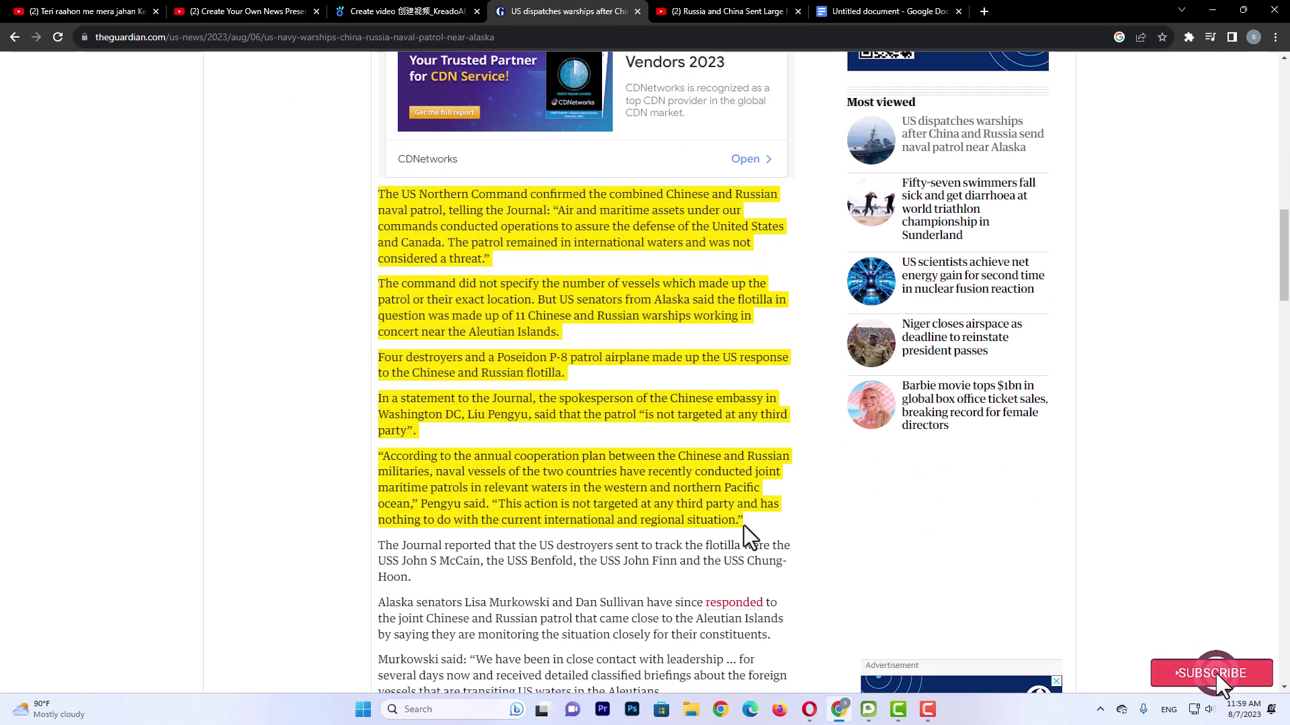
pyautogui.hotkey('ctrl', 'c')
pyautogui.click(884, 12)
pyautogui.hotkey('ctrl', 'v')
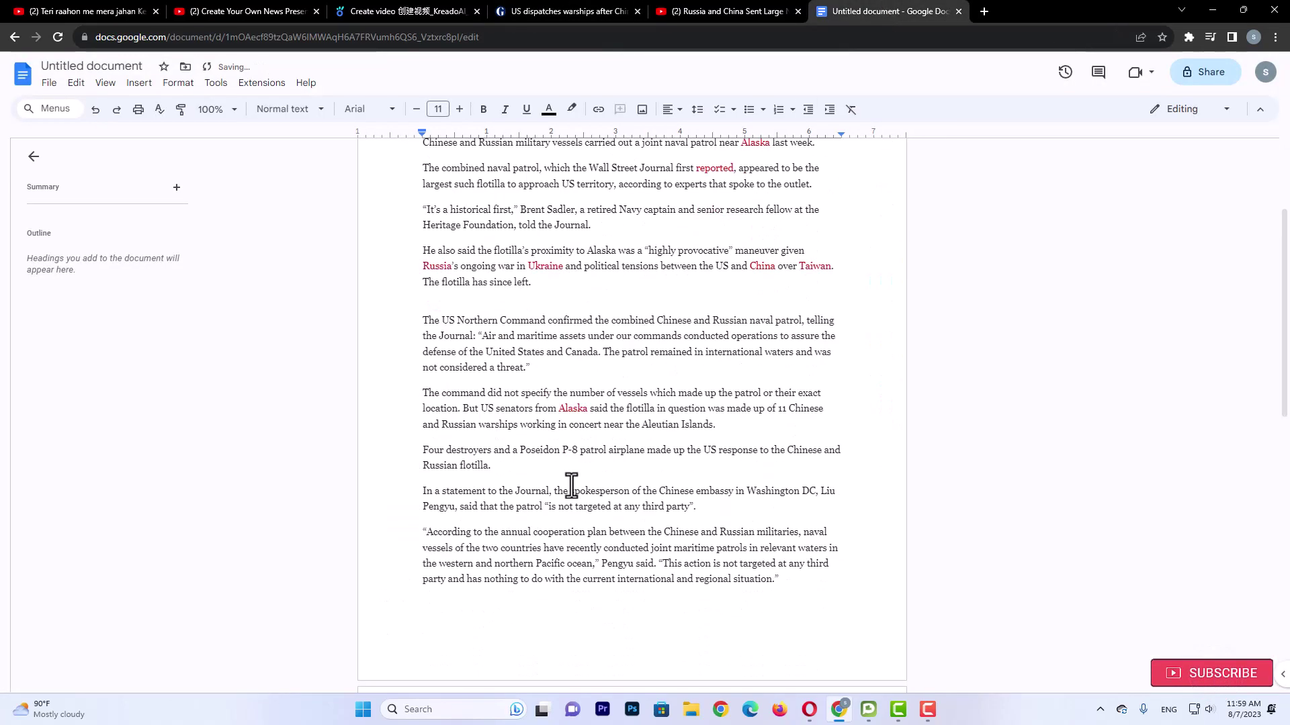
# Add the next three article paragraphs, from "The Journal reported" to "US waters in the Aleutians", to the Google Docs document
pyautogui.click(526, 11)
pyautogui.scroll(-5, 584, 336)
pyautogui.moveTo(378, 209); pyautogui.dragTo(663, 357)
pyautogui.hotkey('ctrl', 'c')
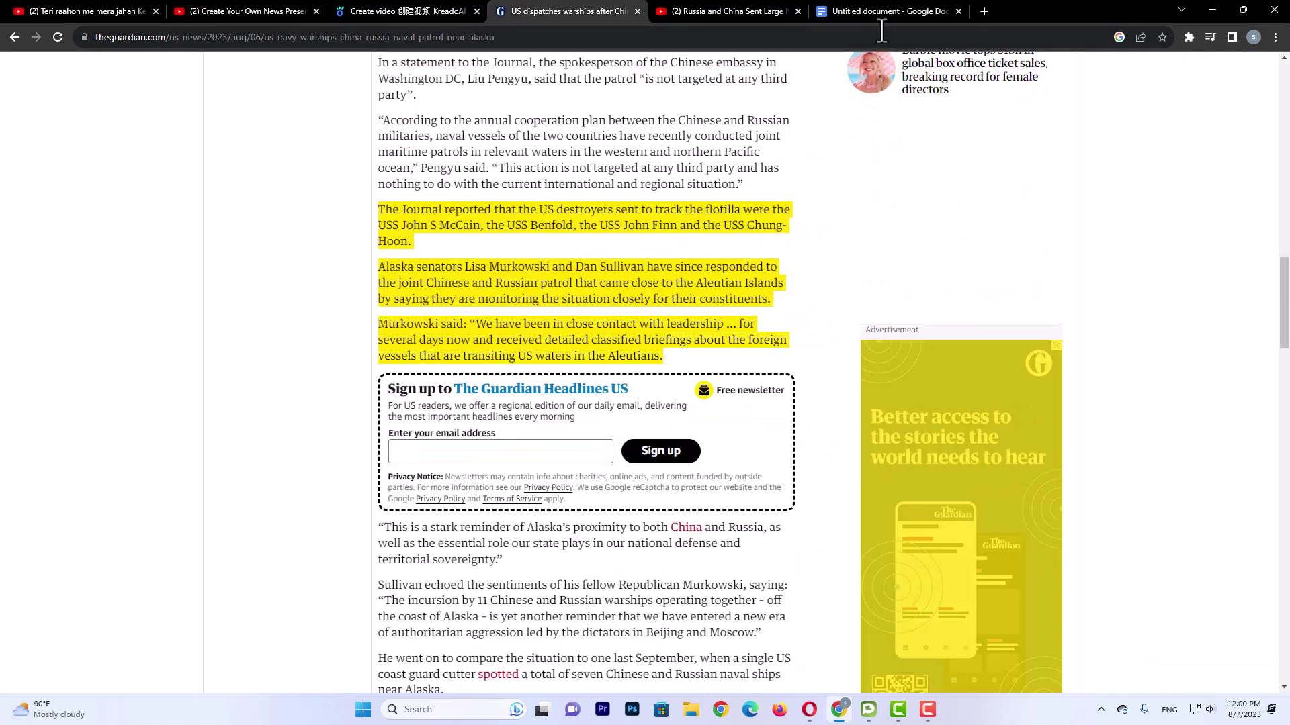
pyautogui.click(880, 13)
pyautogui.hotkey('ctrl', 'v')
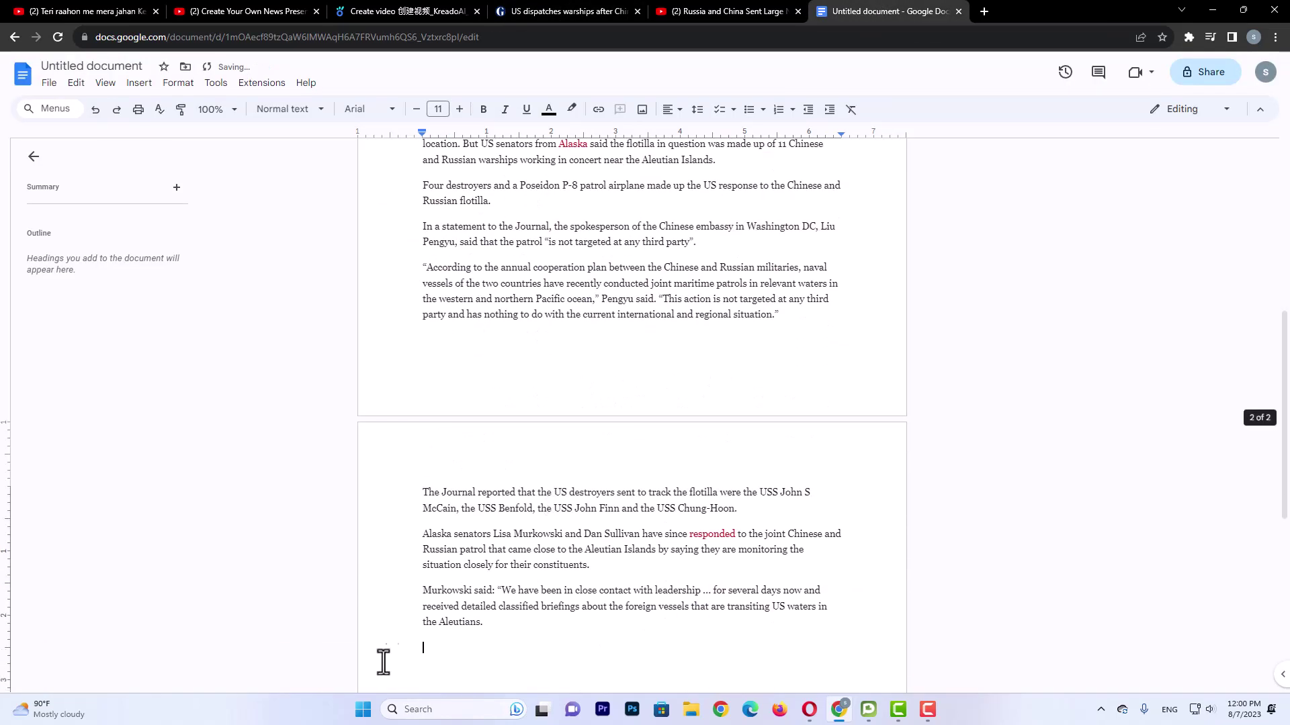
# Close the Guardian article and start a Digital Human Video Creation project in KreadoAI
pyautogui.click(635, 13)
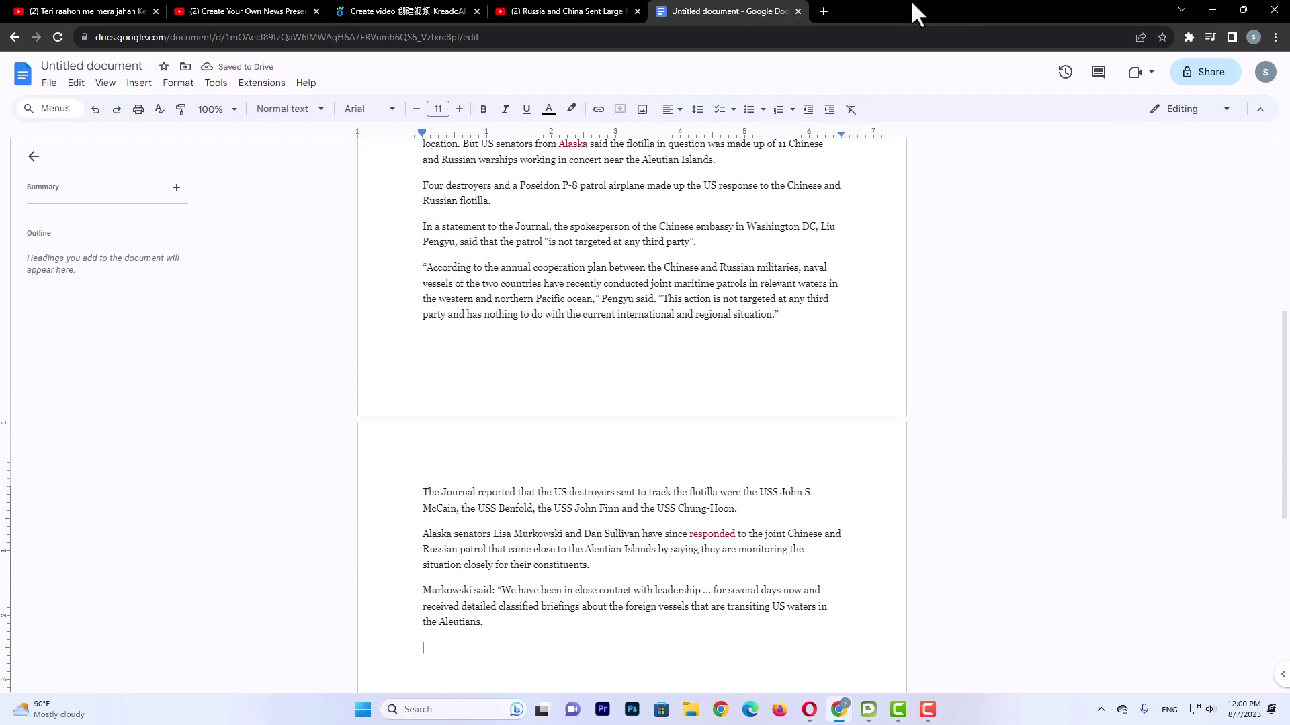
pyautogui.click(376, 11)
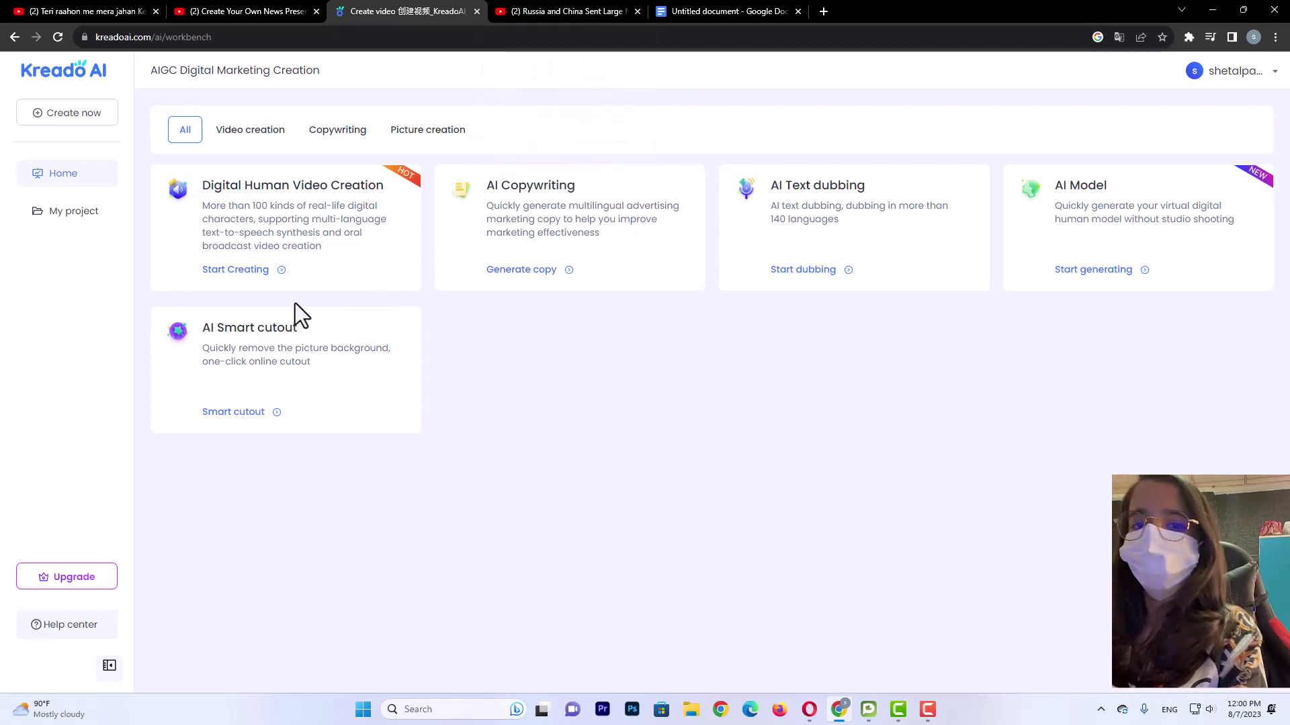
pyautogui.click(333, 219)
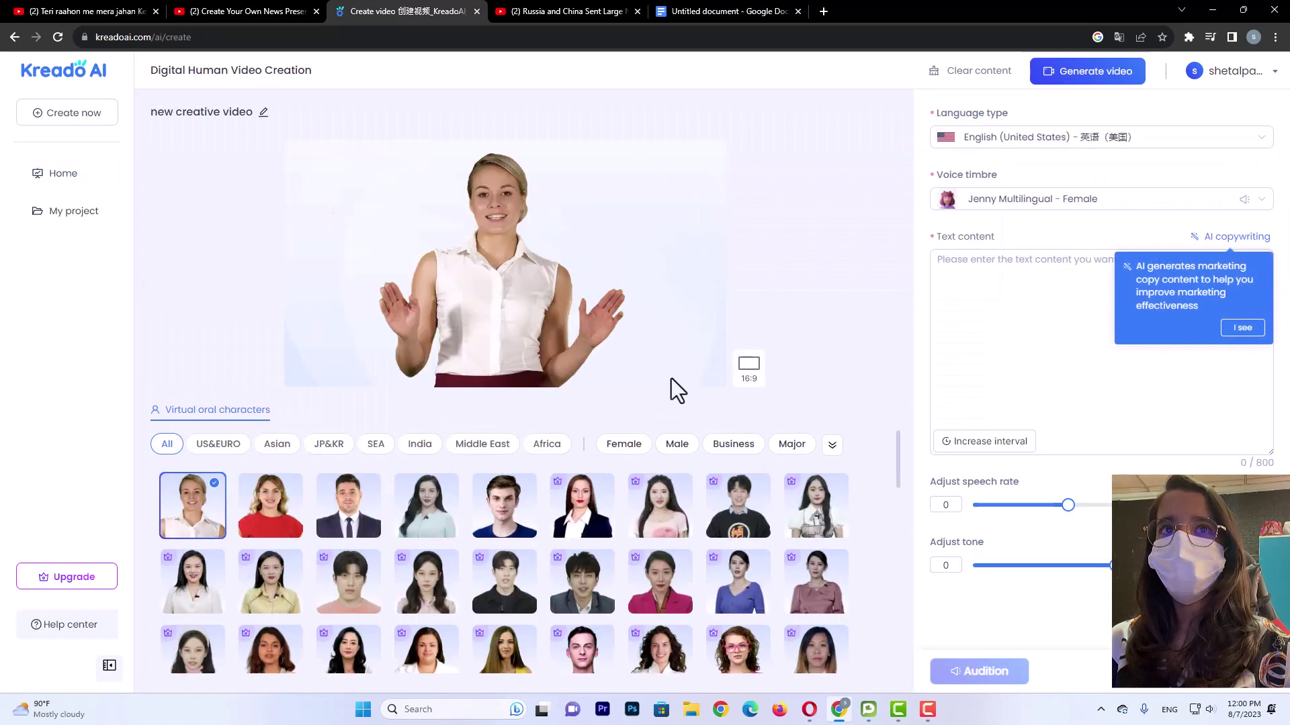
# Browse the virtual characters, including the US&EURO, Asian, JP&KR, SEA, India, Middle East and Africa categories
pyautogui.scroll(-5, 417, 541)
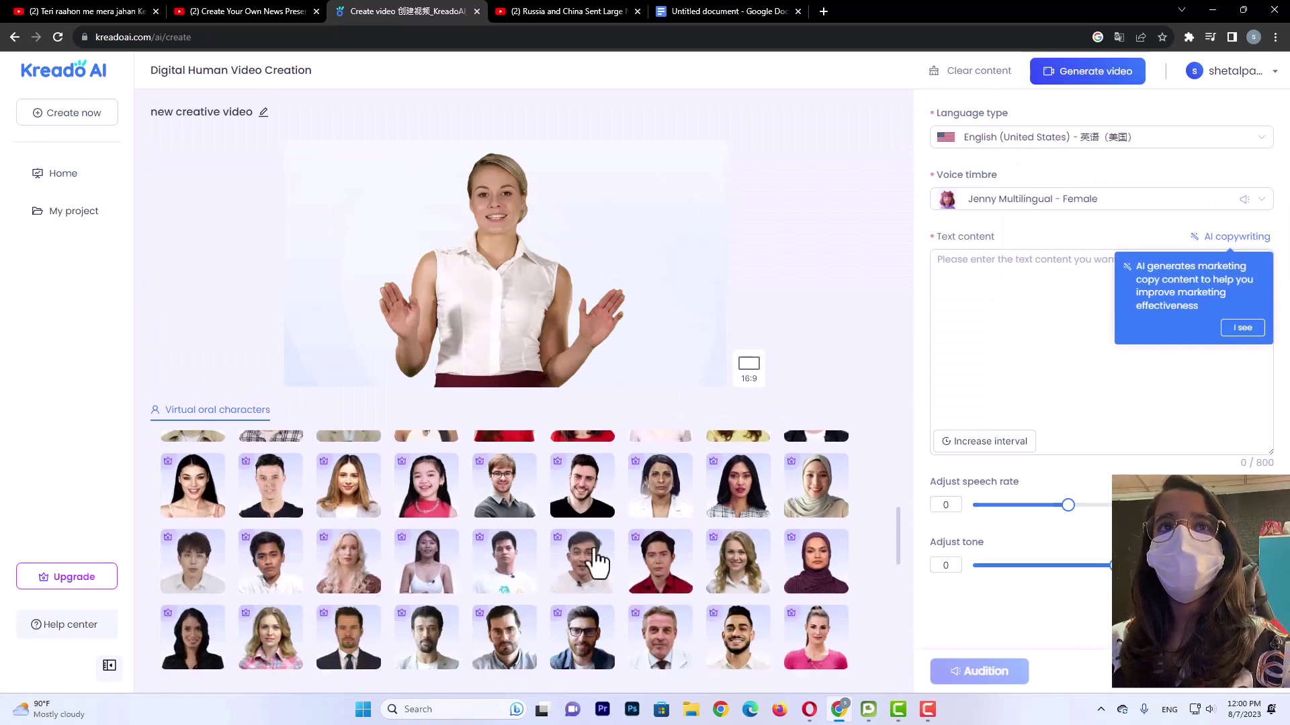
pyautogui.scroll(-4, 594, 538)
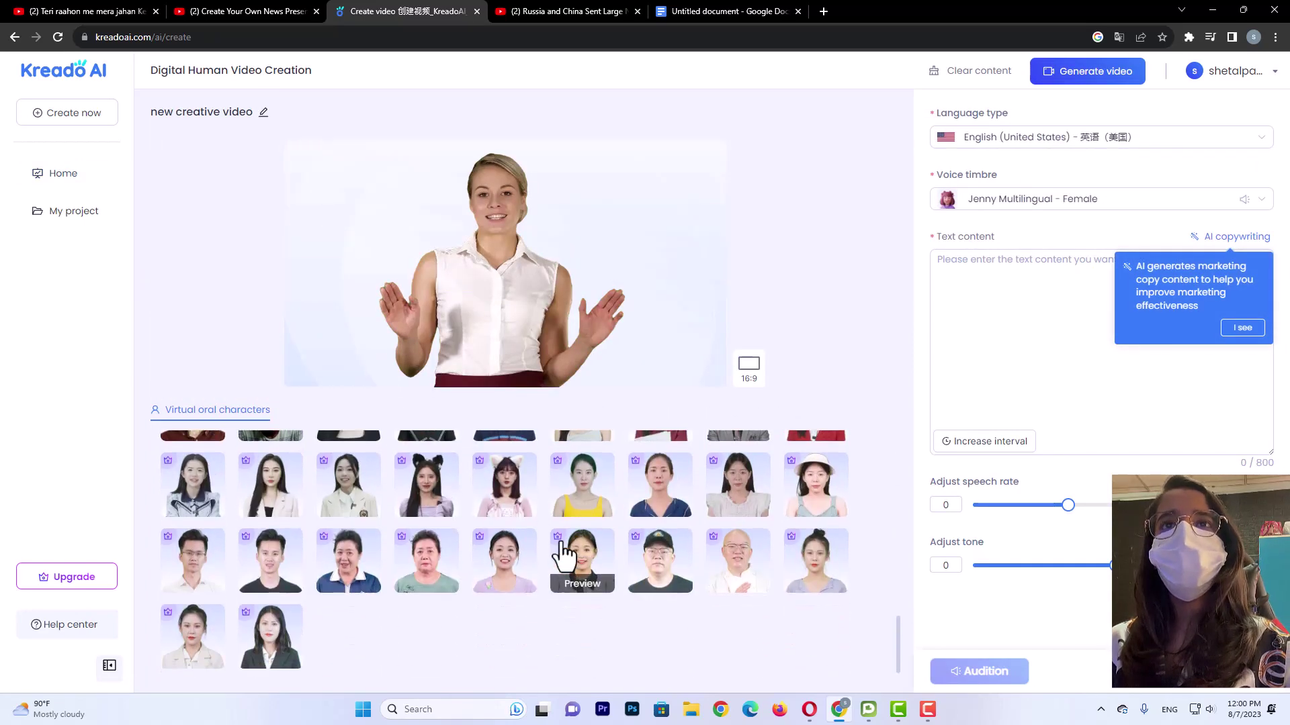
pyautogui.scroll(9, 523, 611)
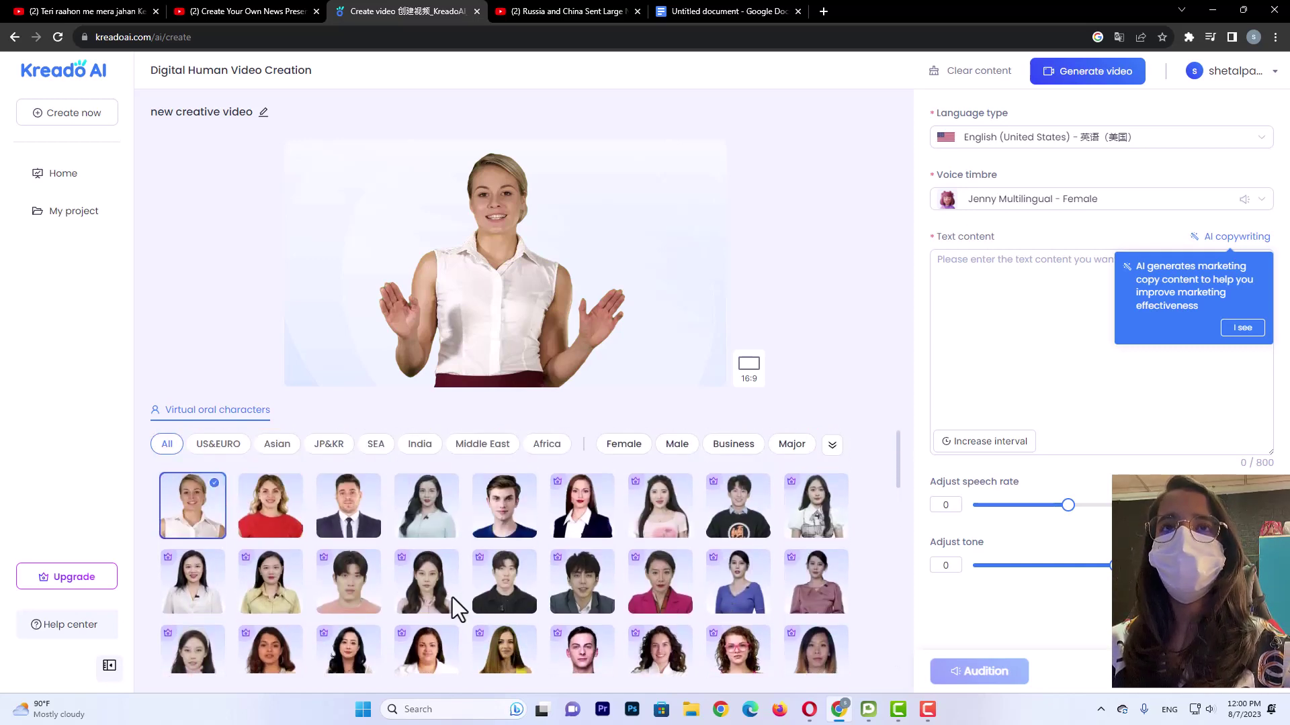
pyautogui.click(219, 446)
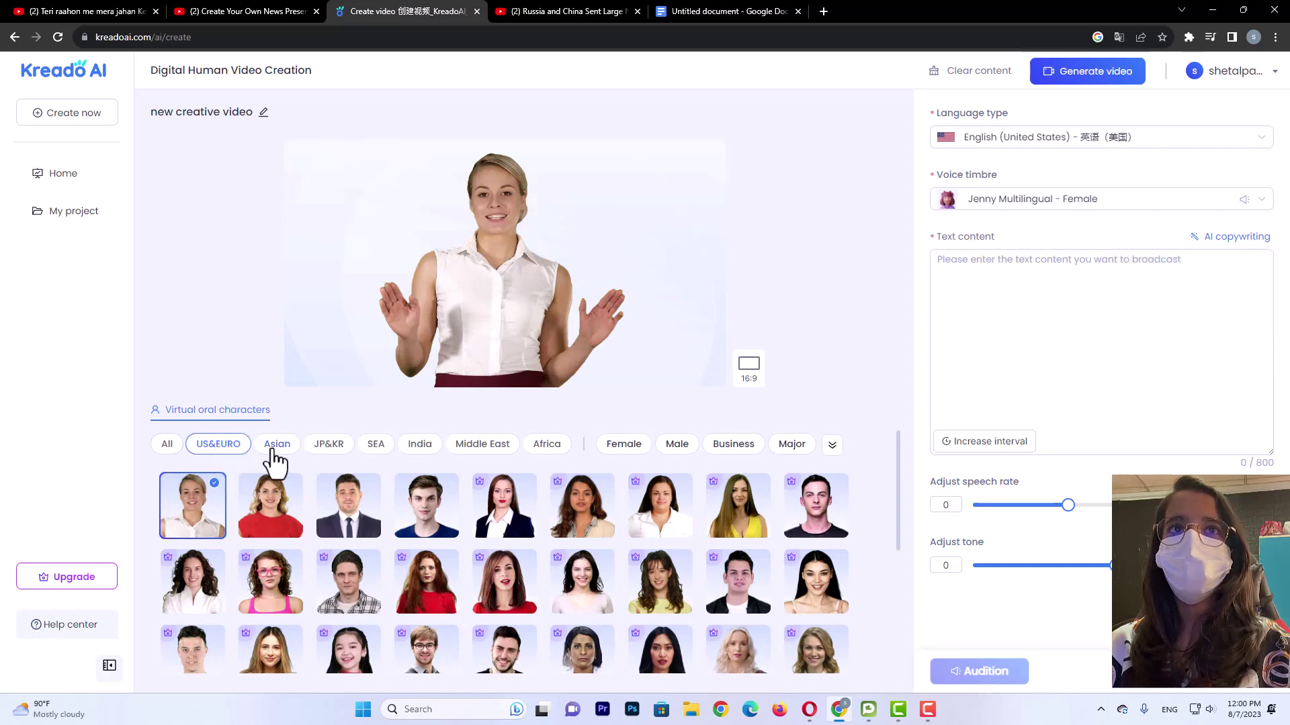
pyautogui.click(276, 447)
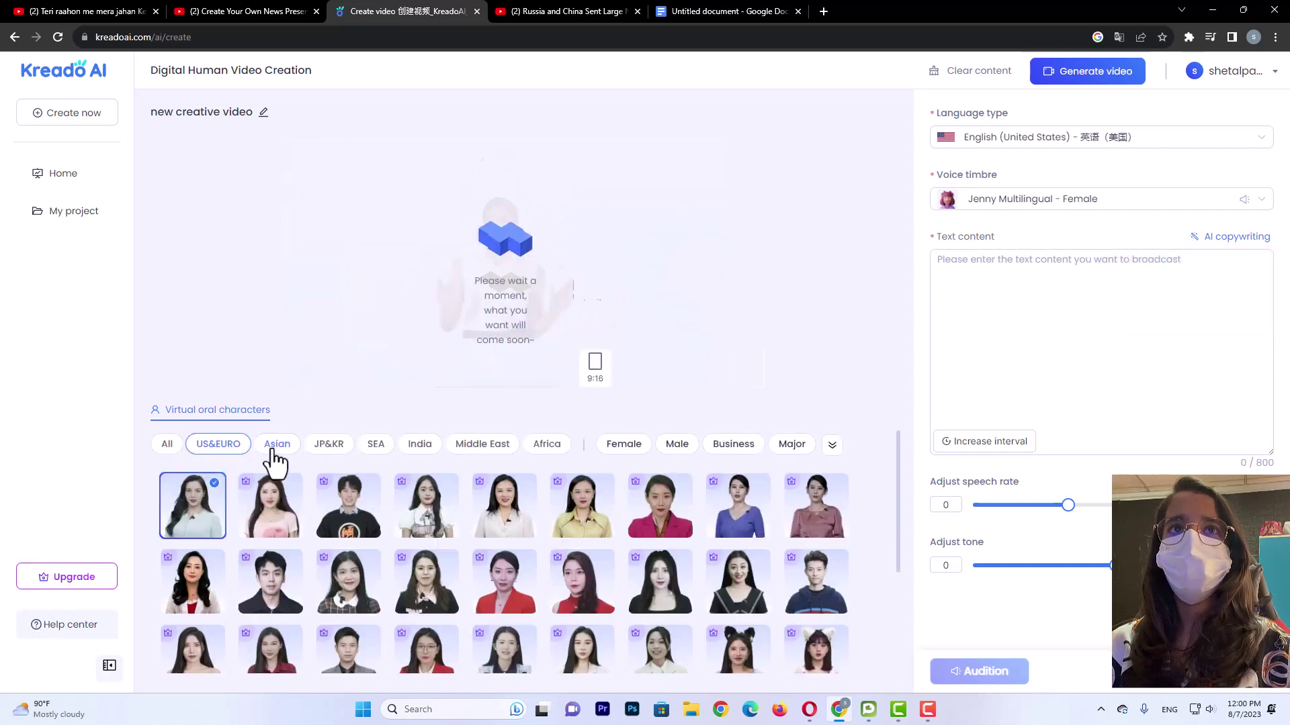
pyautogui.click(336, 449)
pyautogui.click(382, 449)
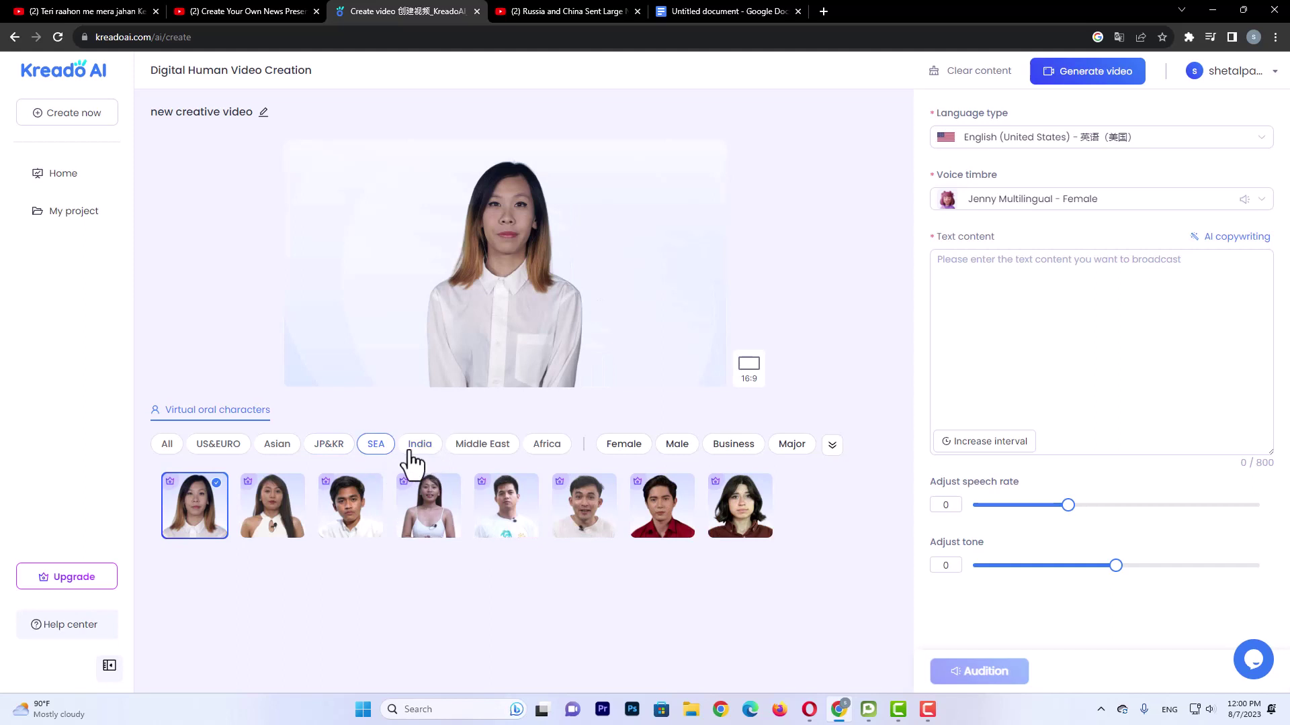
pyautogui.click(415, 452)
pyautogui.click(481, 452)
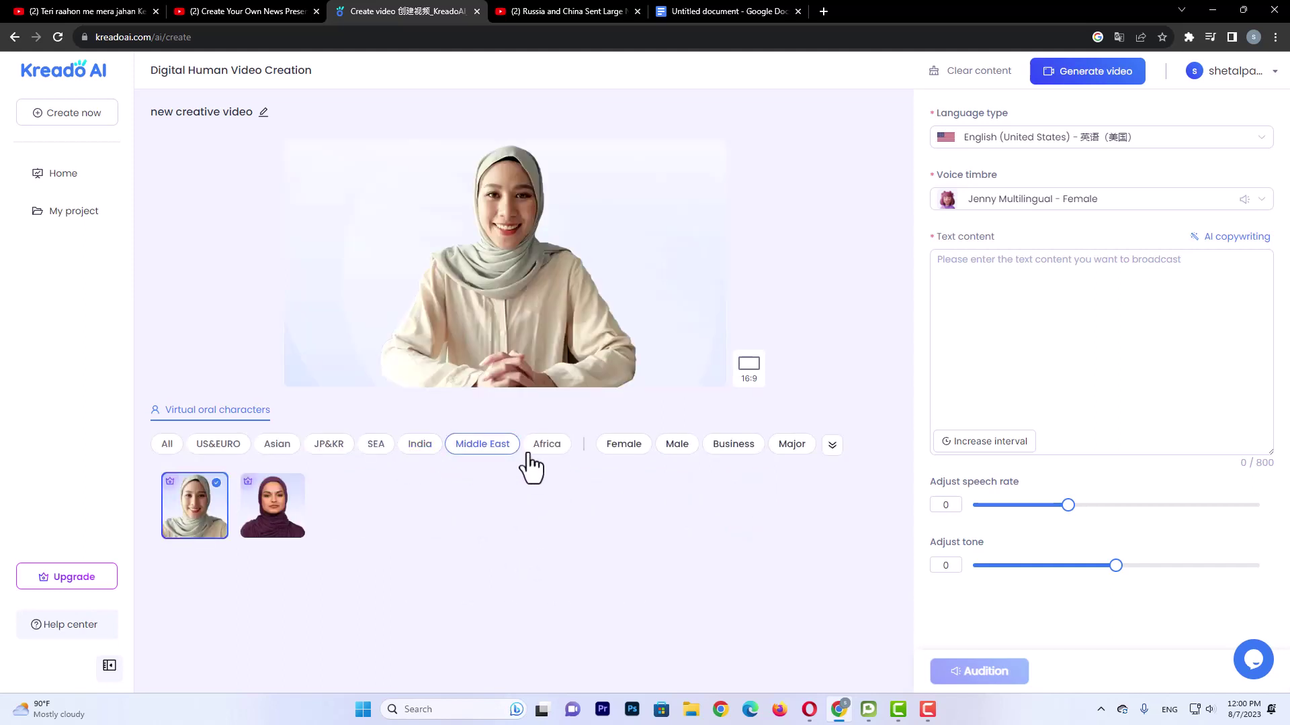
pyautogui.click(539, 451)
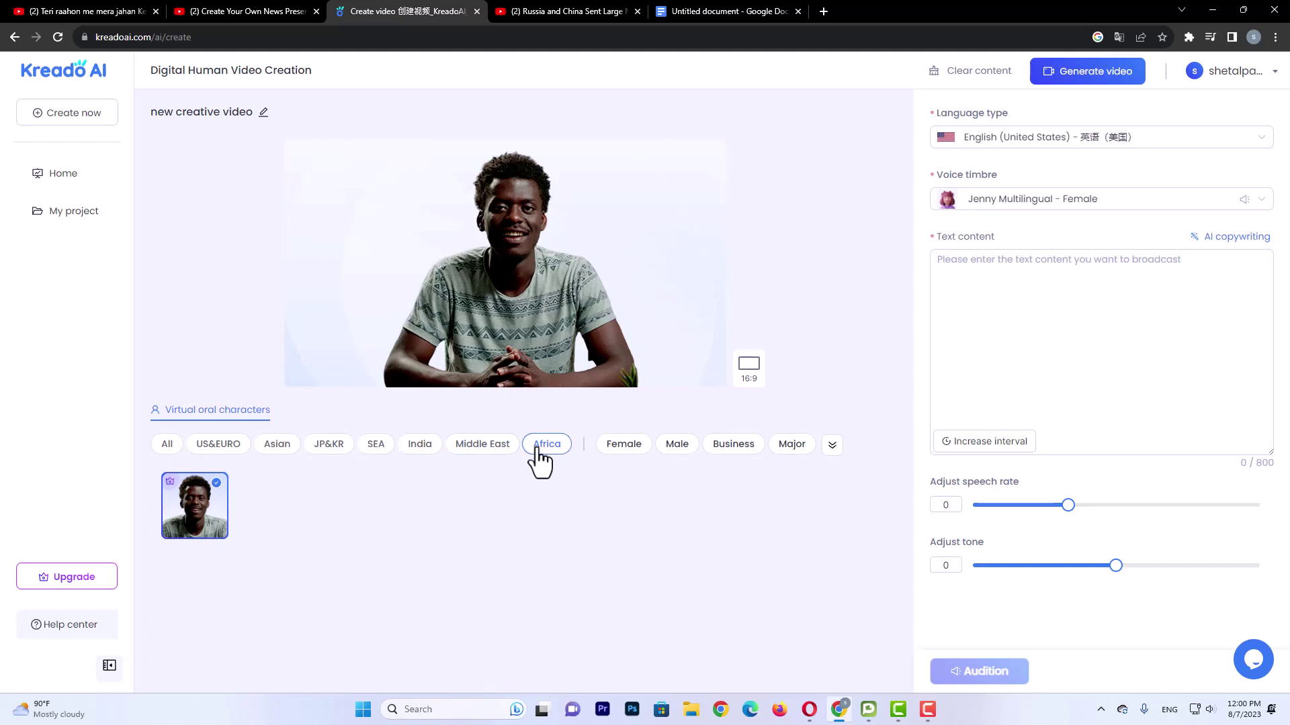
# Return to the US&EURO category and choose the man in the dark suit and tie as the presenter
pyautogui.click(415, 451)
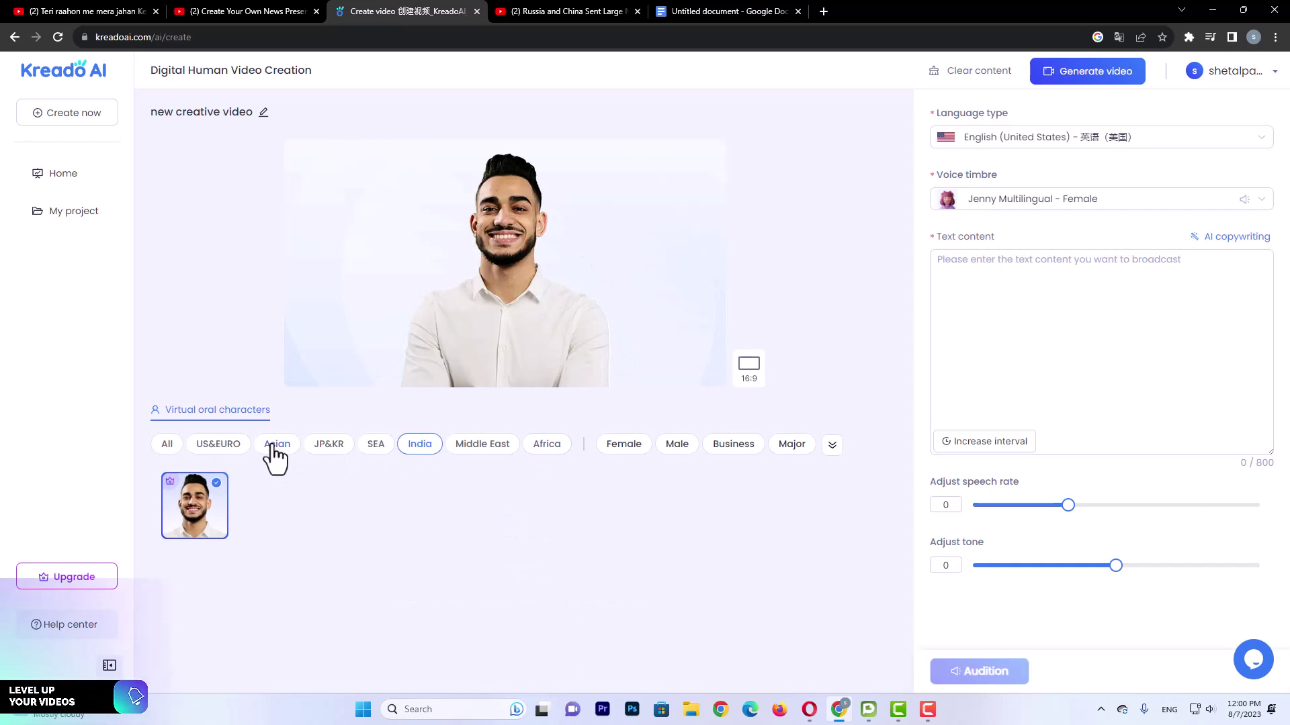
pyautogui.click(277, 446)
pyautogui.click(218, 444)
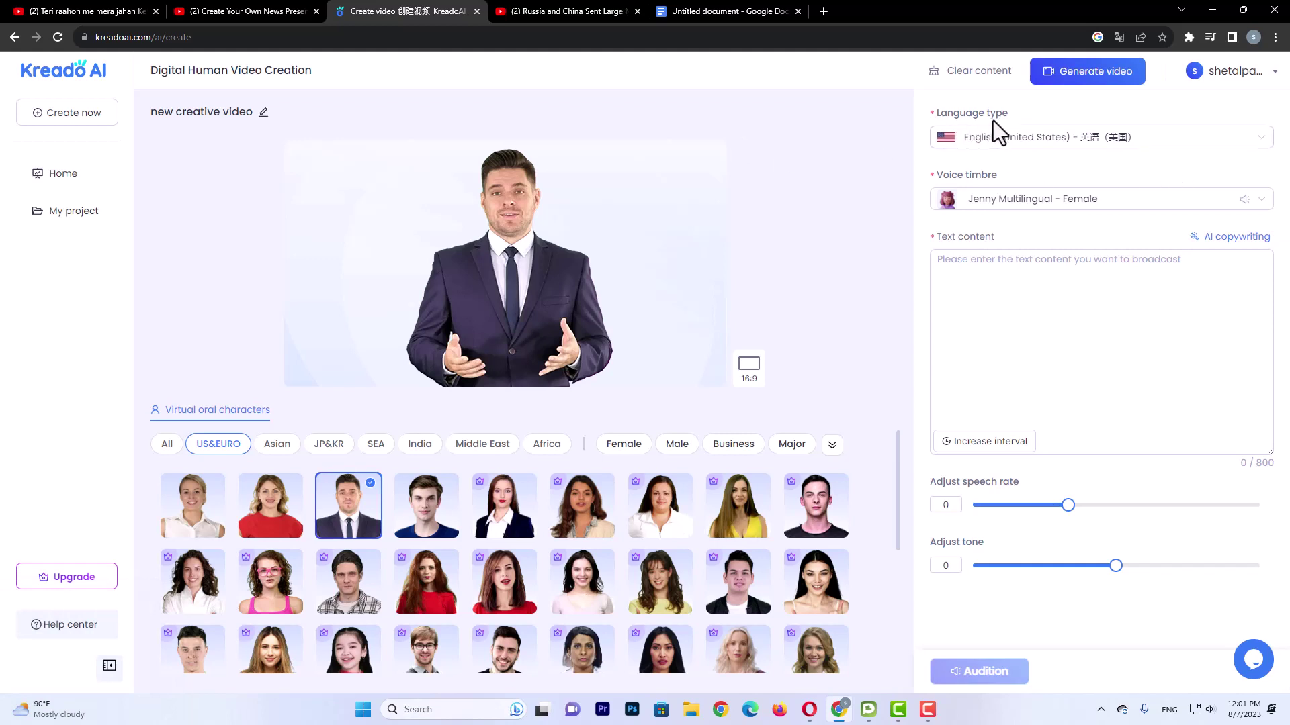
# Look through the available language types and choose English (United States)
pyautogui.click(1083, 145)
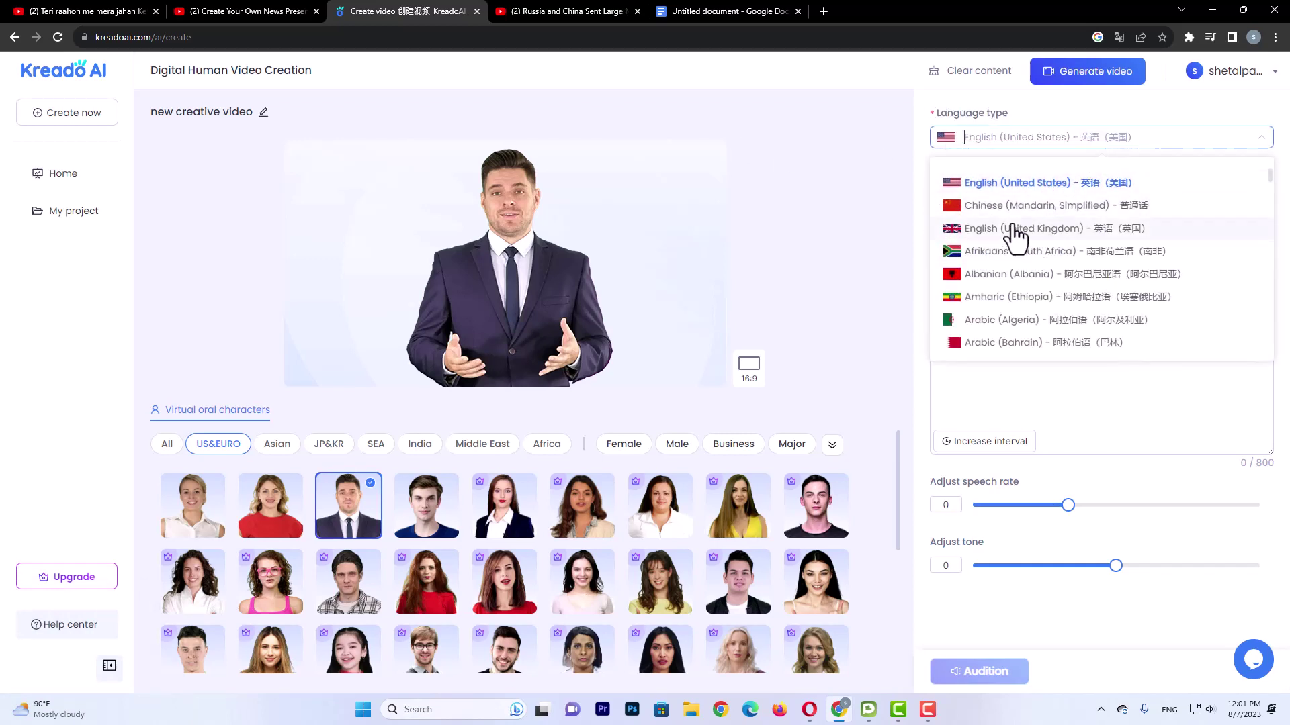
pyautogui.scroll(-10, 1075, 269)
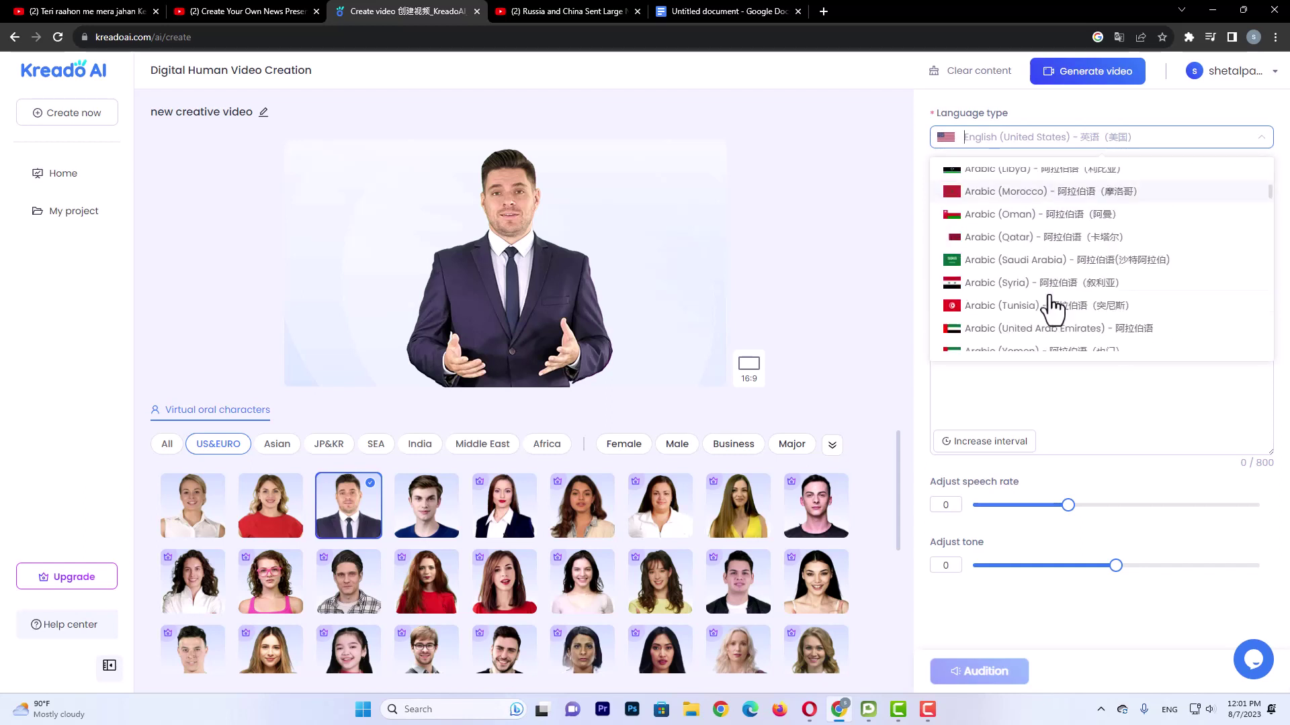
pyautogui.scroll(-2, 1048, 309)
pyautogui.scroll(2, 1047, 309)
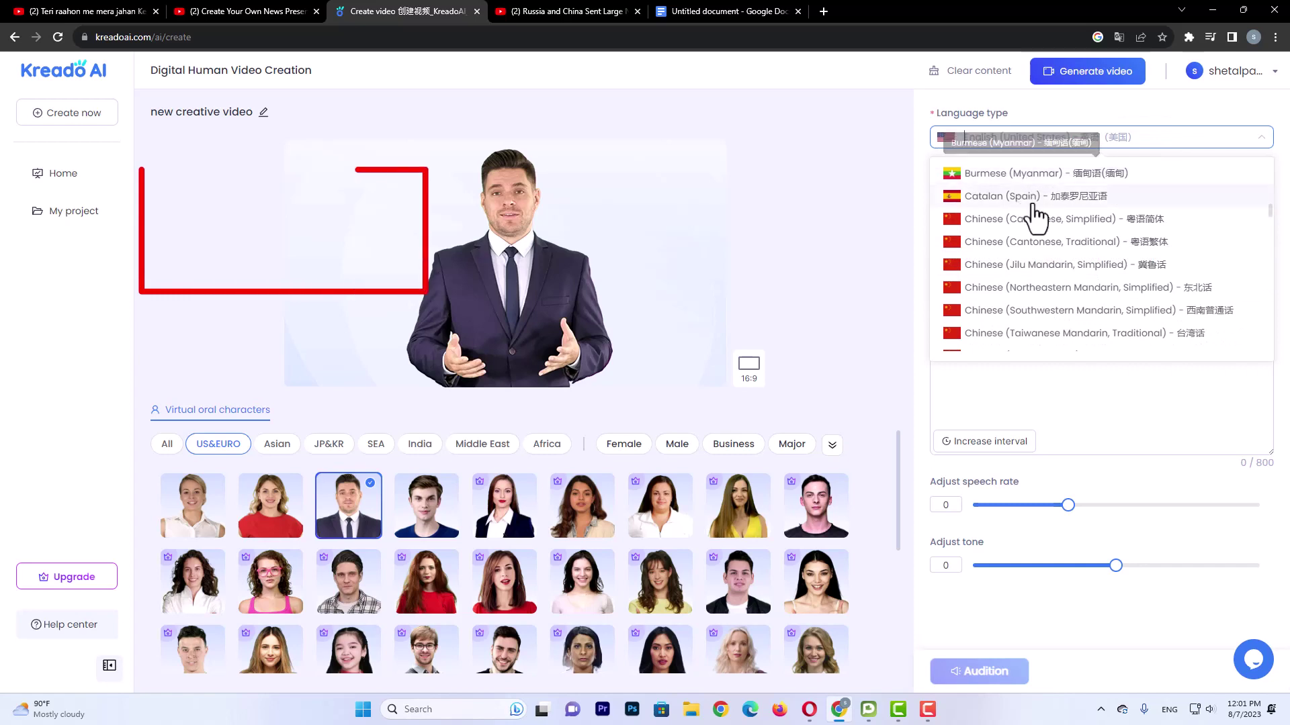
pyautogui.scroll(-2, 1034, 242)
pyautogui.scroll(-4, 1037, 269)
pyautogui.scroll(4, 1037, 276)
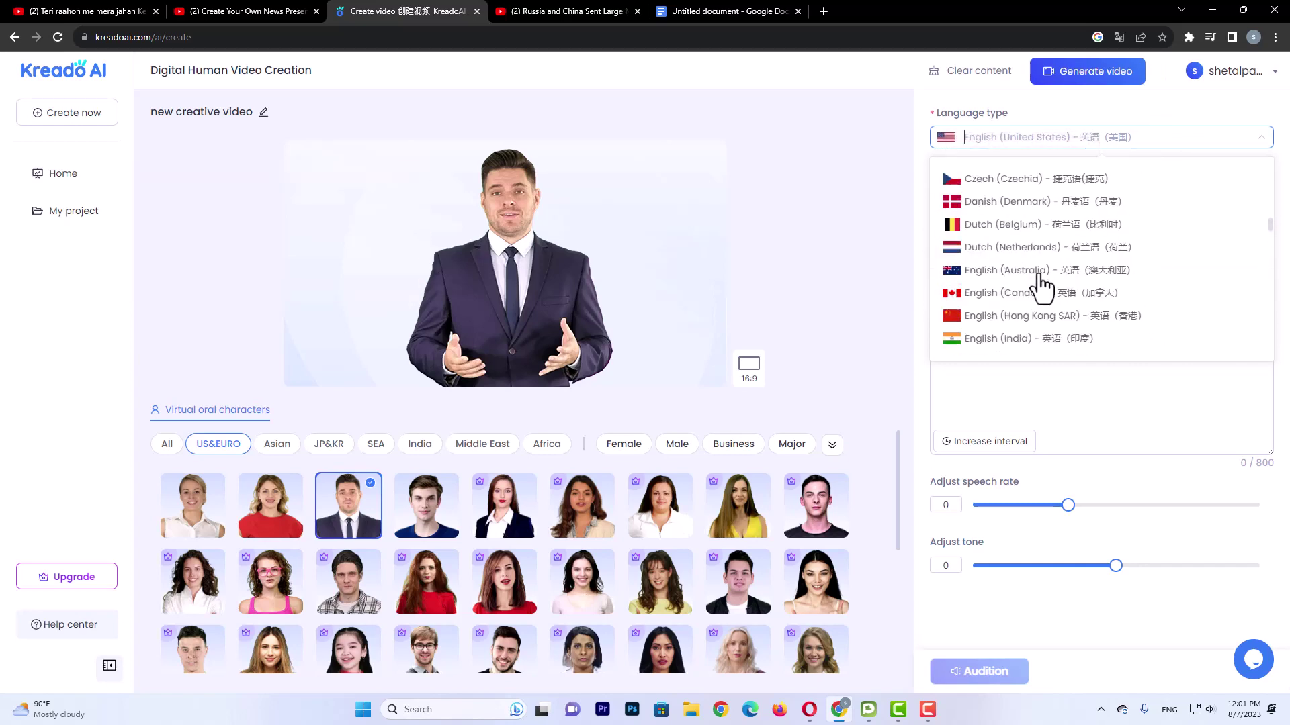
pyautogui.scroll(5, 1041, 286)
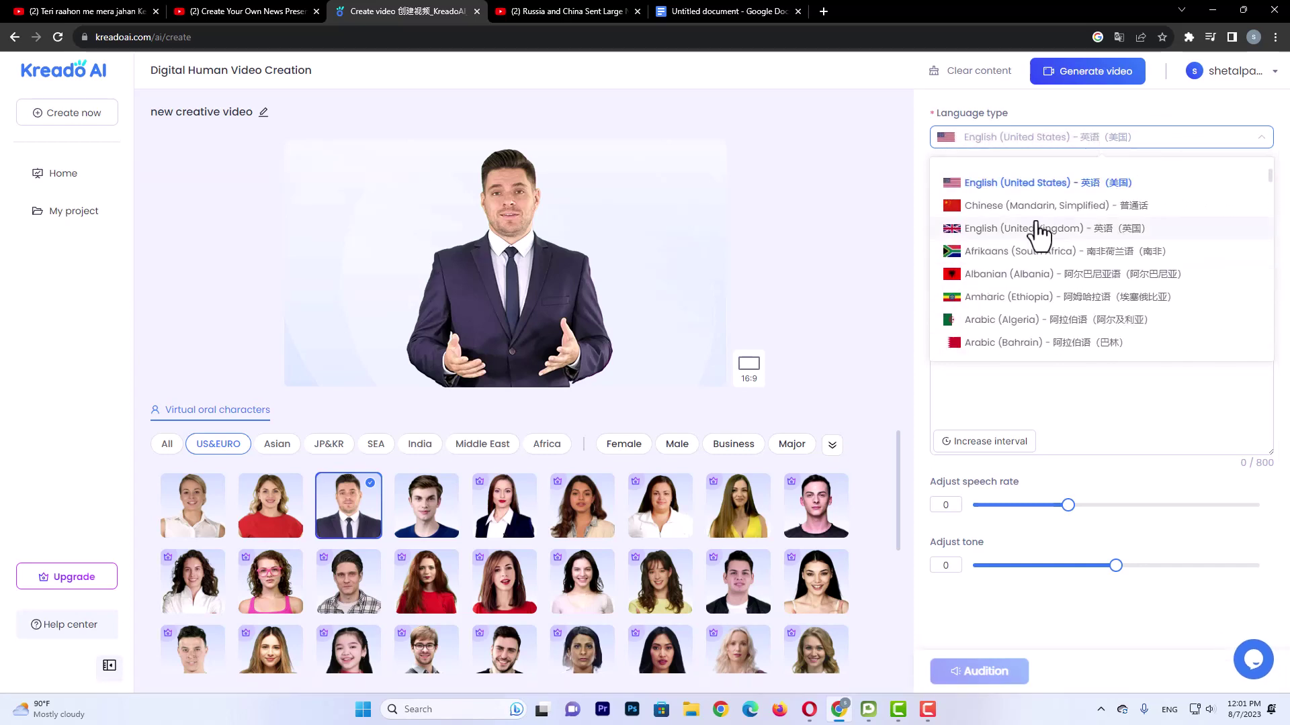
pyautogui.click(1064, 185)
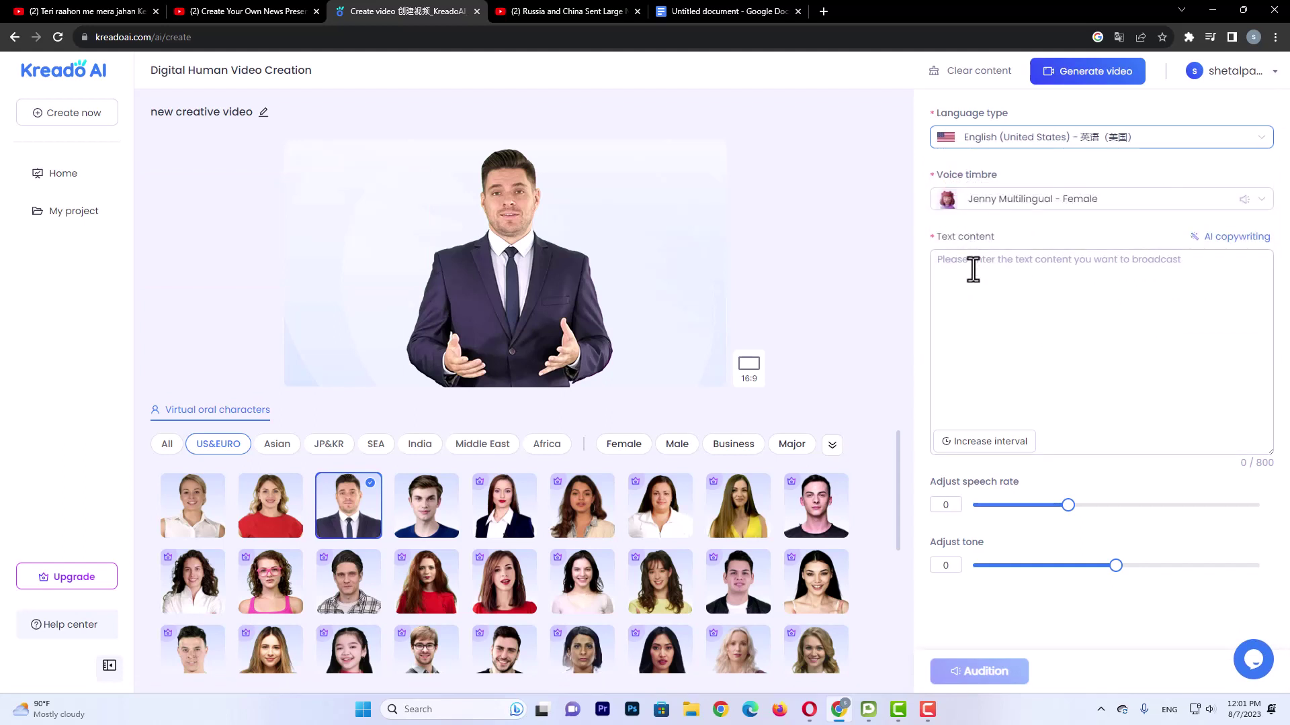
# Fill the text content with the article's first four paragraphs, from "The US dispatched four navy warships" to "The flotilla has since left."
pyautogui.click(946, 269)
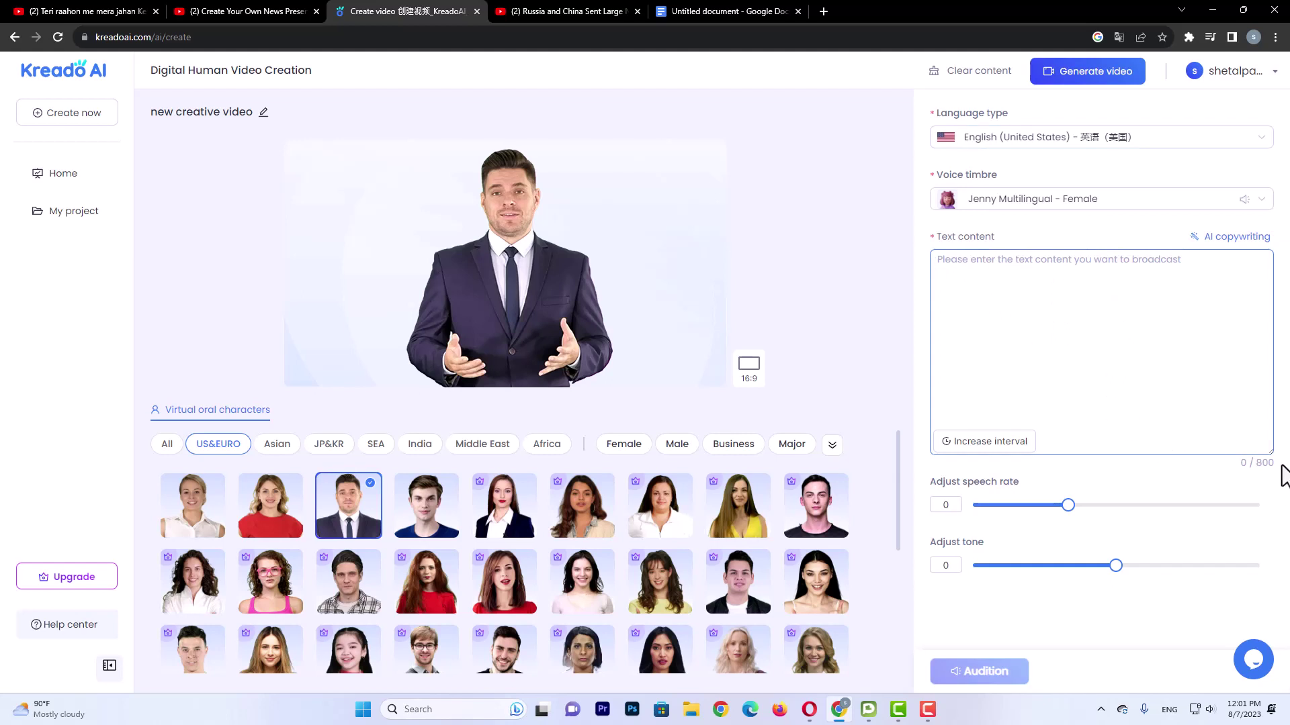
pyautogui.moveTo(1281, 461); pyautogui.dragTo(1258, 475)
pyautogui.click(1258, 475)
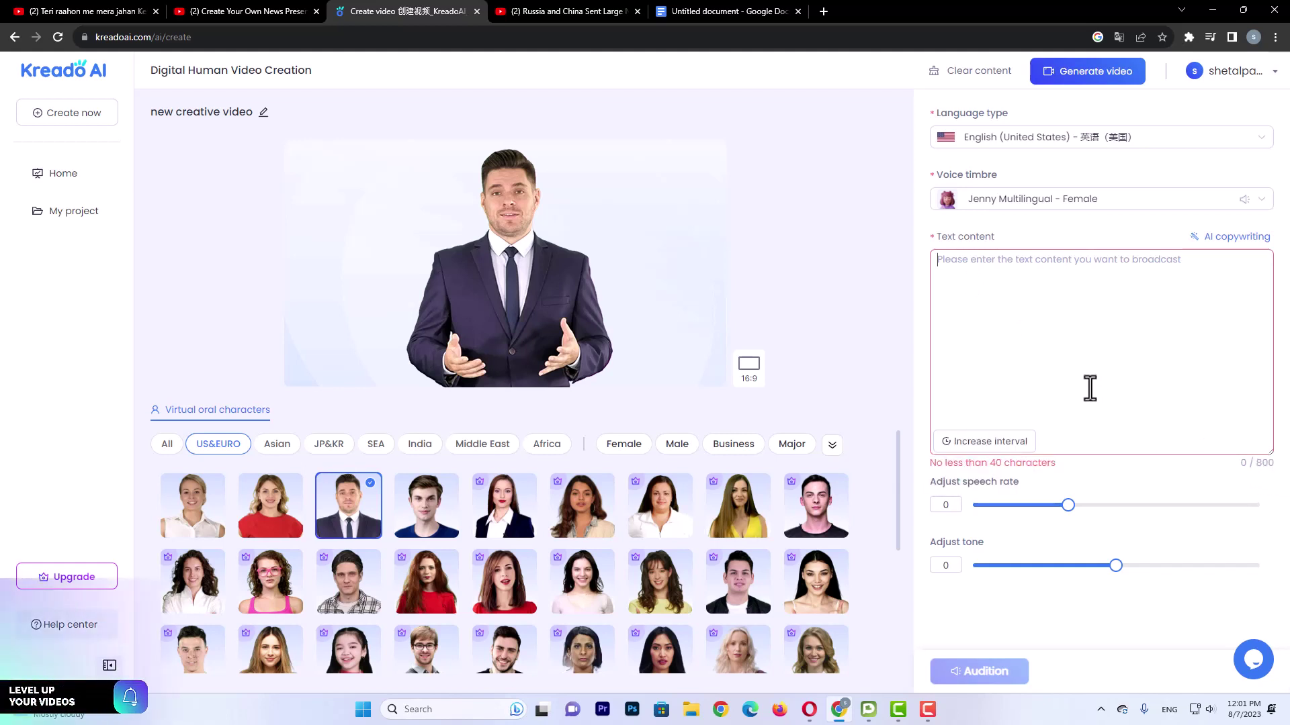
pyautogui.click(937, 345)
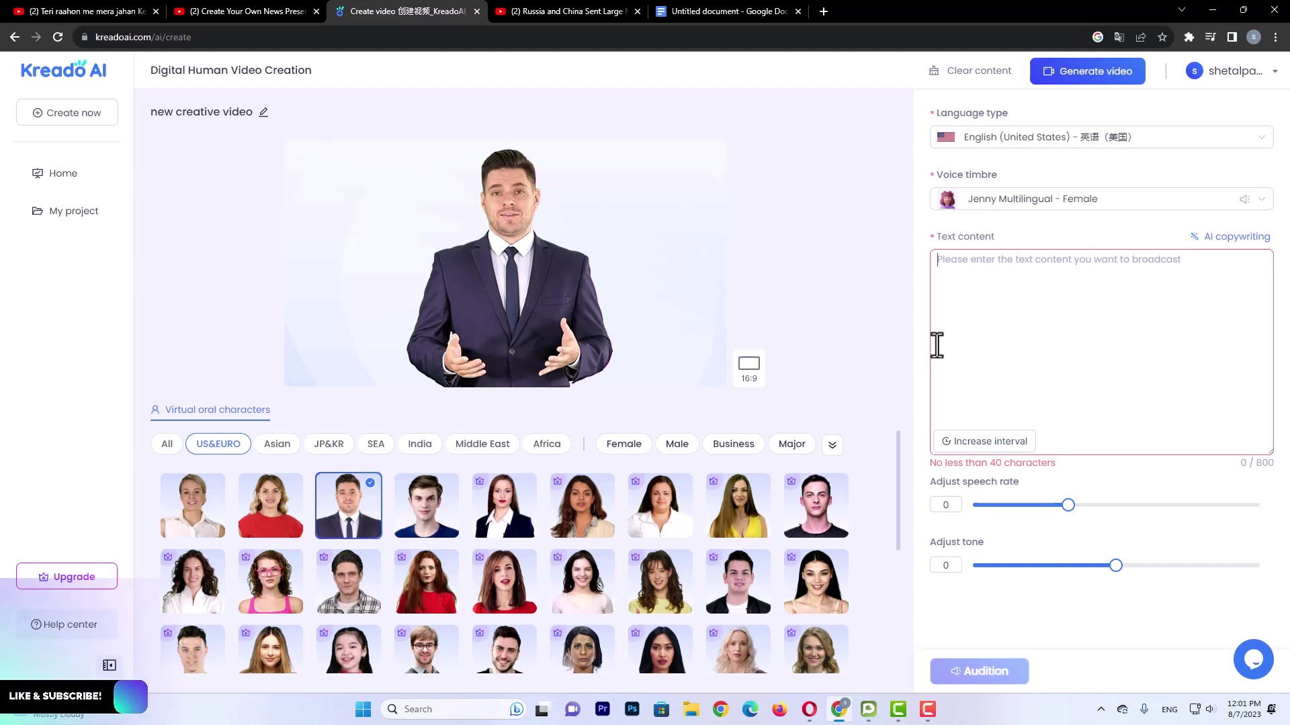
pyautogui.write('The US dispatched four navy warships as well as a reconnaissance airplane after multiple Chinese and Russian military vessels carried out a joint naval patrol near Alaska last week. The combined naval patrol, which the Wall Street Journal first reported, appeared to be the largest such flotilla to approach US territory, according to experts that spoke to the outlet. "It’s a historical first," Brent Sadler, a retired Navy captain and senior research fellow at the Heritage Foundation, told the Journal. He also said the flotilla’s proximity to Alaska was a "highly provocative" maneuver given Russia’s ongoing war in Ukraine and political tensions between the US and China over Taiwan. The flotilla has since left.')
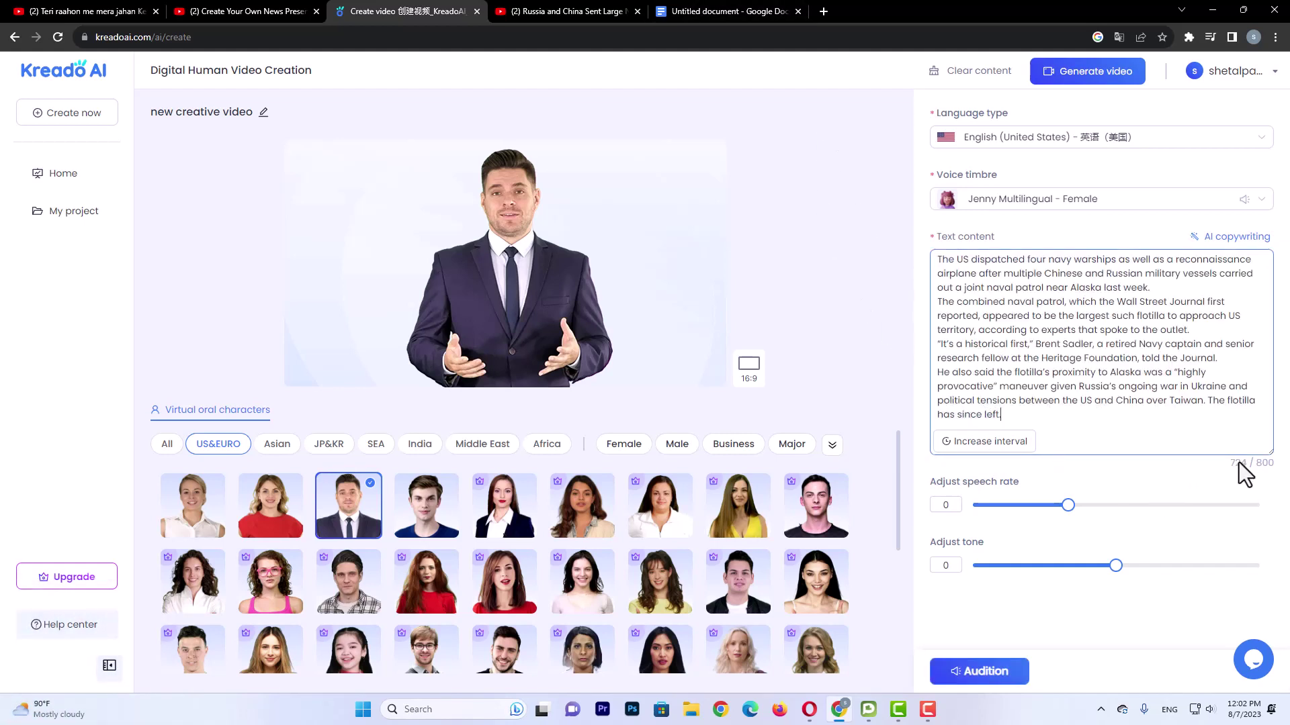
pyautogui.moveTo(1243, 464); pyautogui.dragTo(1274, 481)
pyautogui.click(1043, 343)
# Look through the available voice timbres and choose Eric - Male for the presenter
pyautogui.moveTo(936, 179); pyautogui.dragTo(1070, 193)
pyautogui.click(1071, 199)
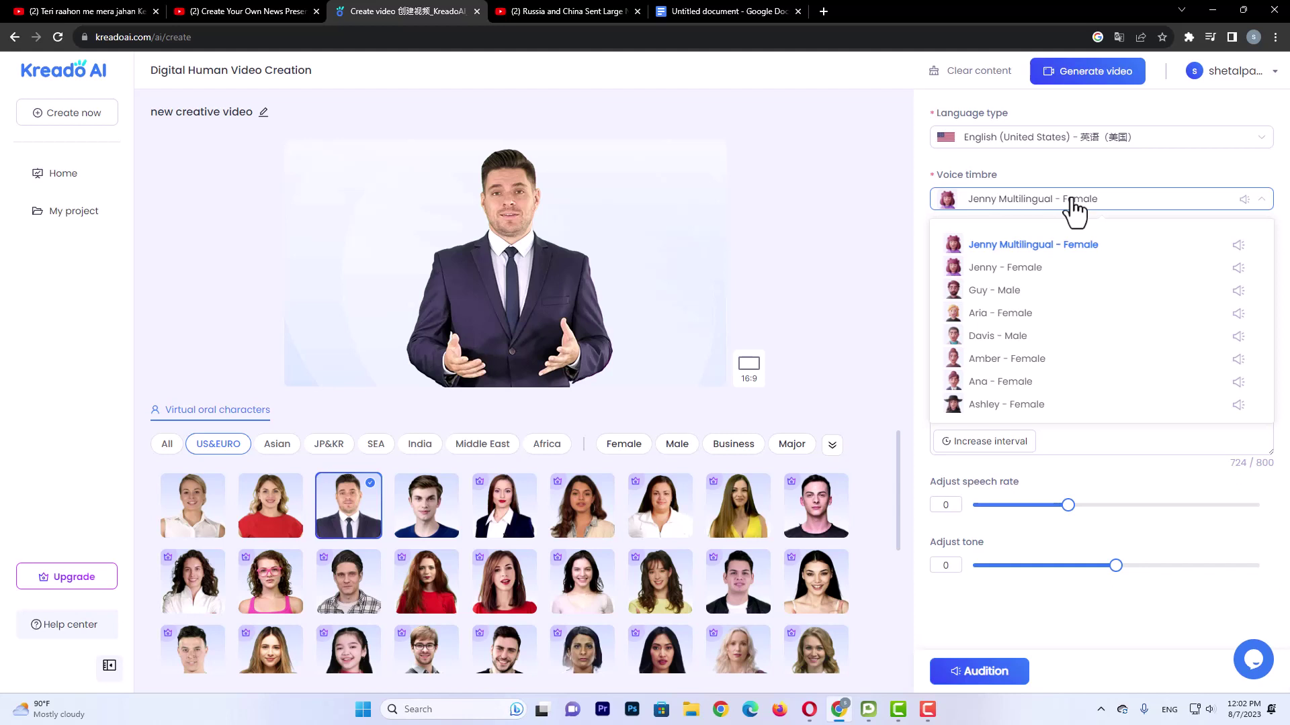
pyautogui.scroll(-4, 1014, 336)
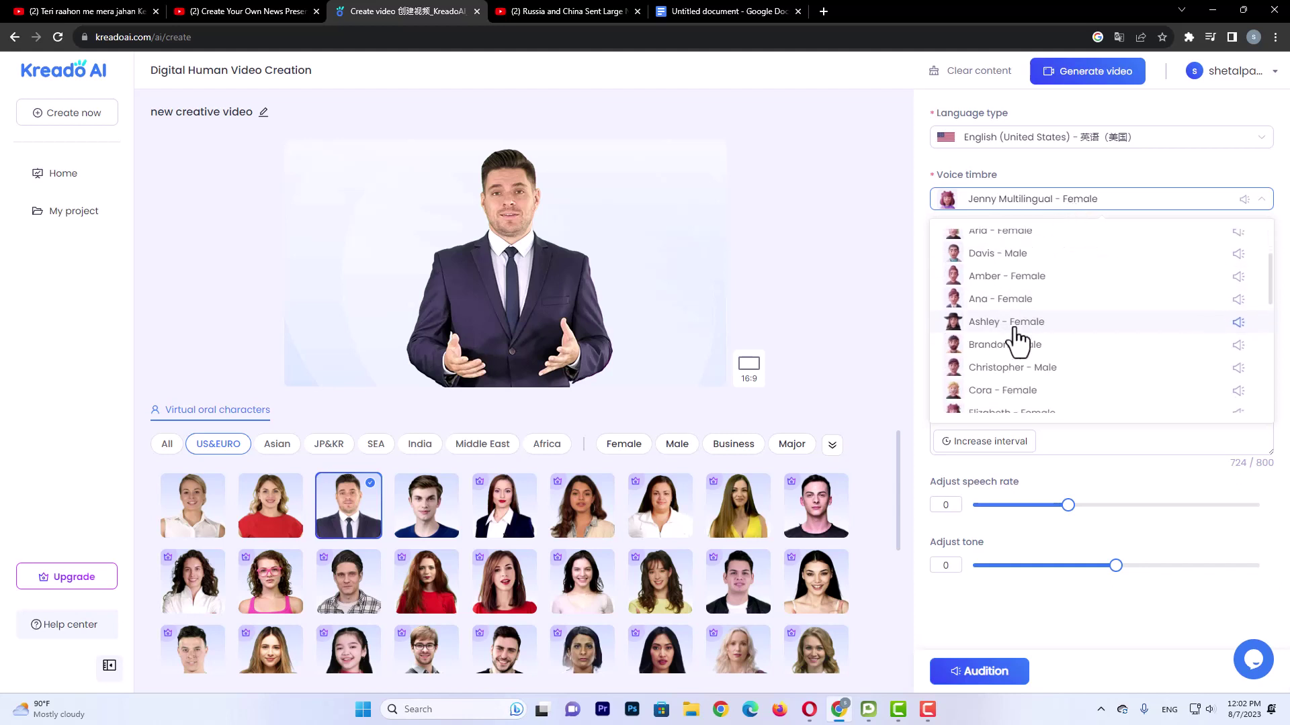
pyautogui.scroll(-4, 1018, 334)
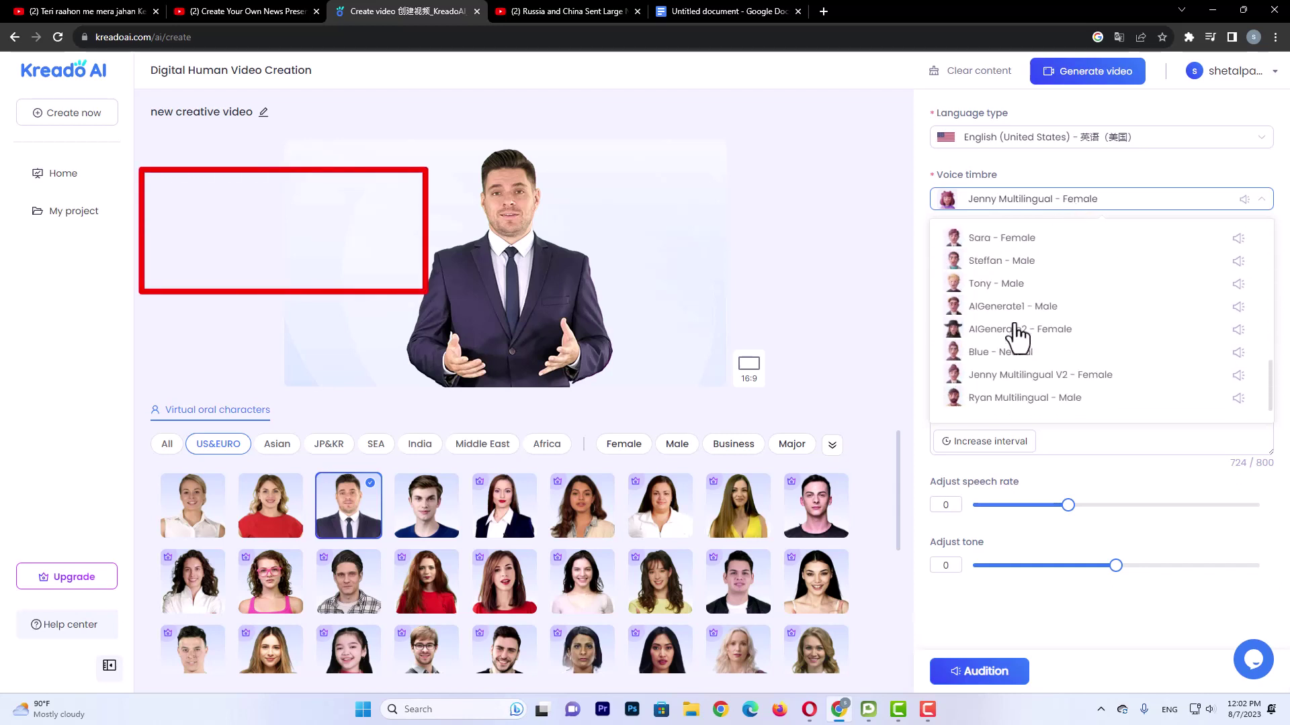
pyautogui.scroll(6, 1016, 334)
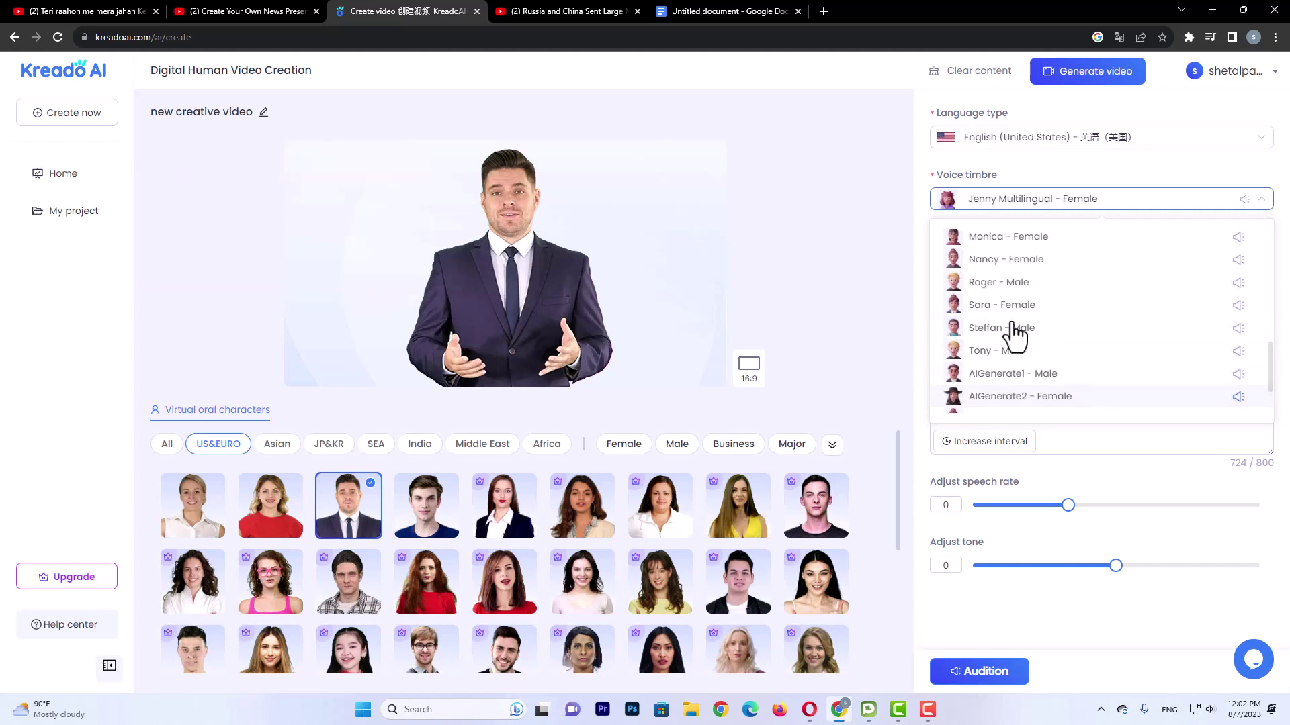
pyautogui.scroll(2, 1016, 334)
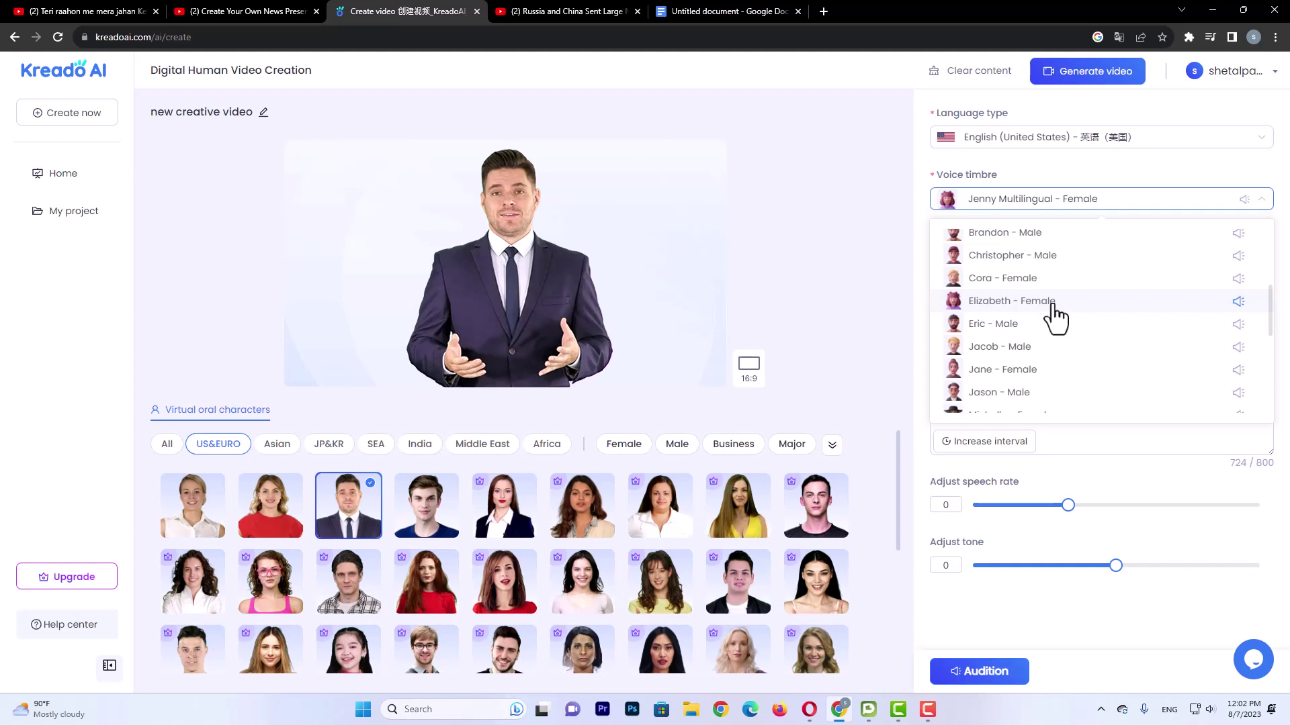
pyautogui.click(1018, 326)
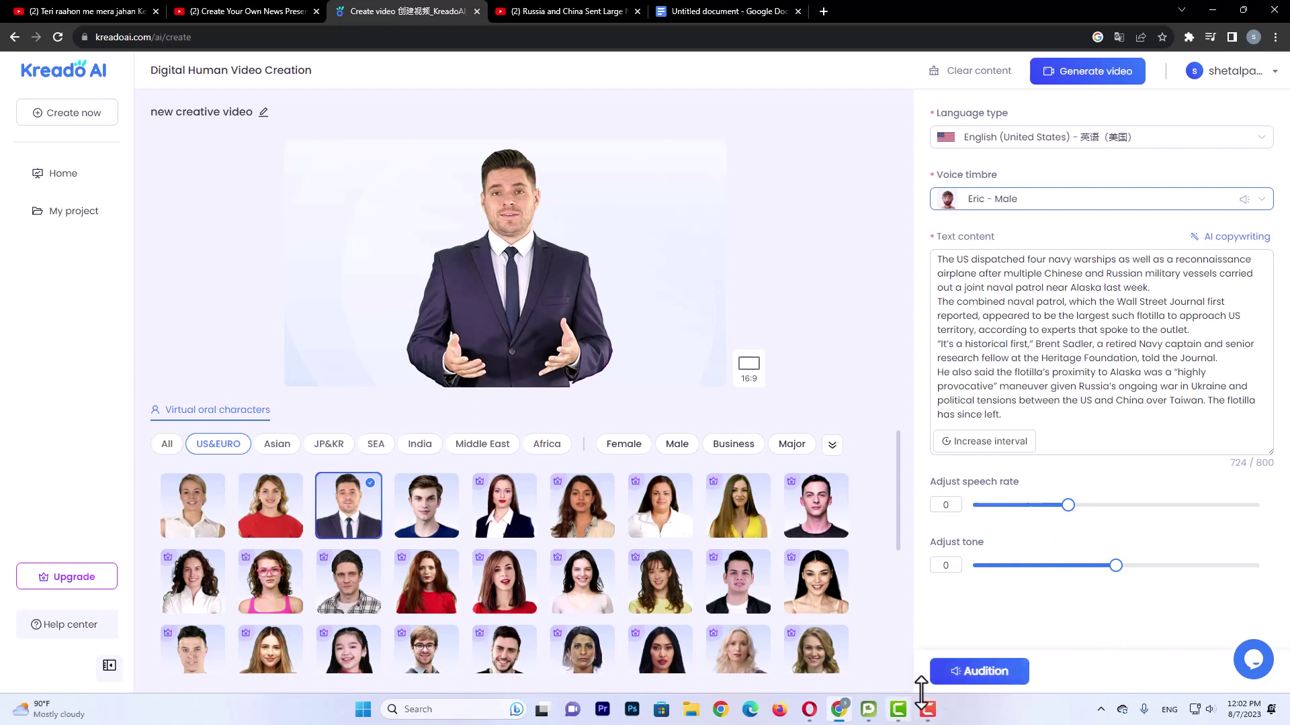
# Audition the narration in the chosen voice and check the system volume during playback
pyautogui.click(1007, 669)
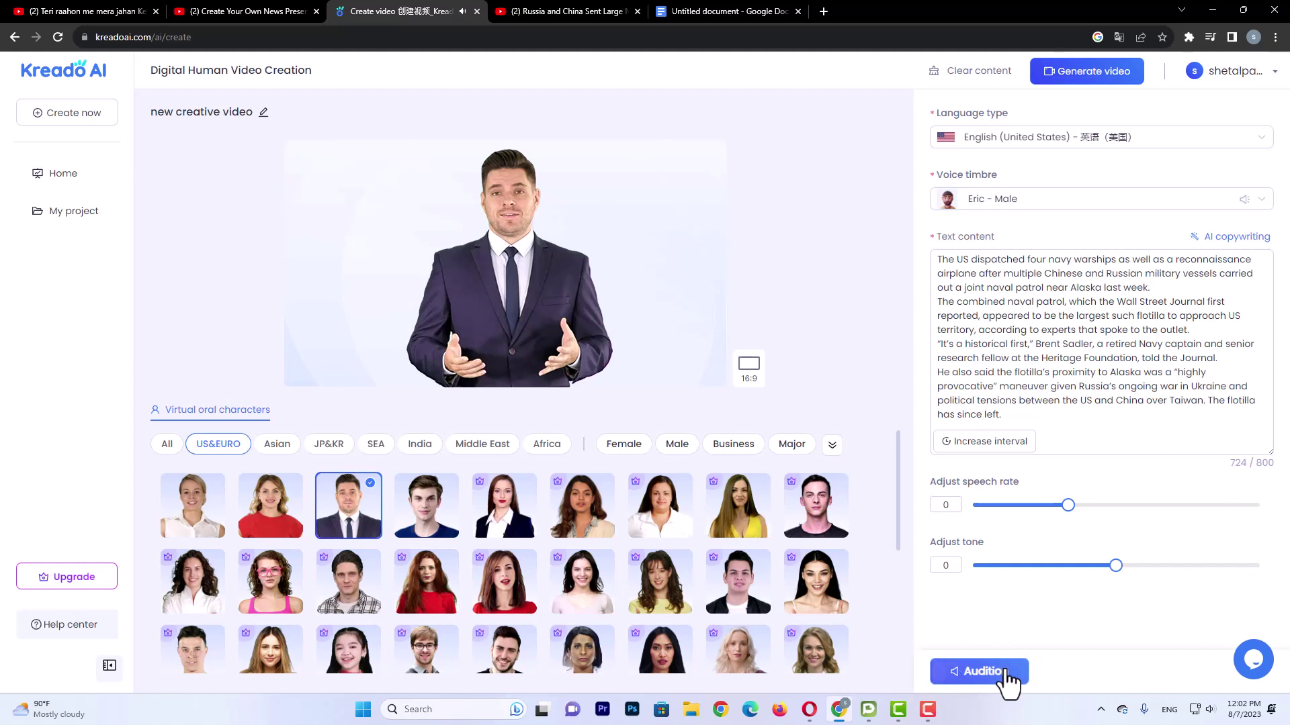
pyautogui.click(1202, 710)
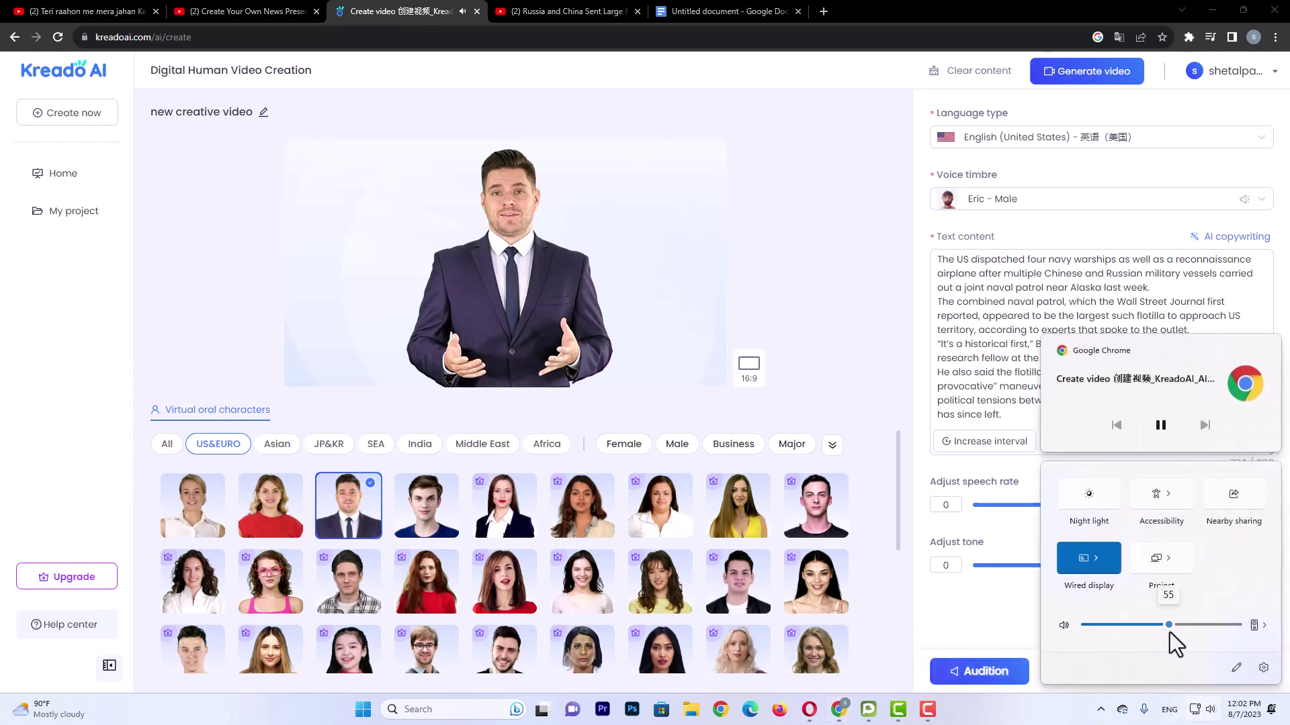
pyautogui.click(961, 715)
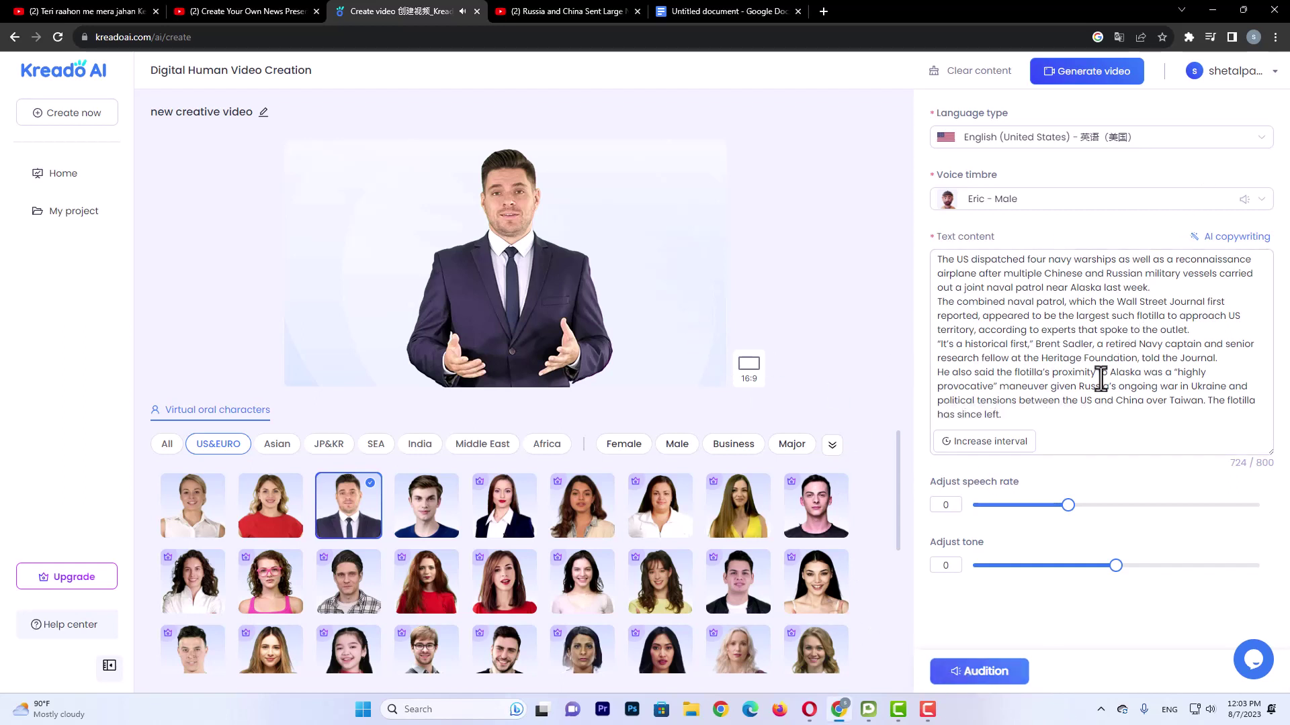
pyautogui.moveTo(938, 261); pyautogui.dragTo(1118, 439)
pyautogui.click(811, 242)
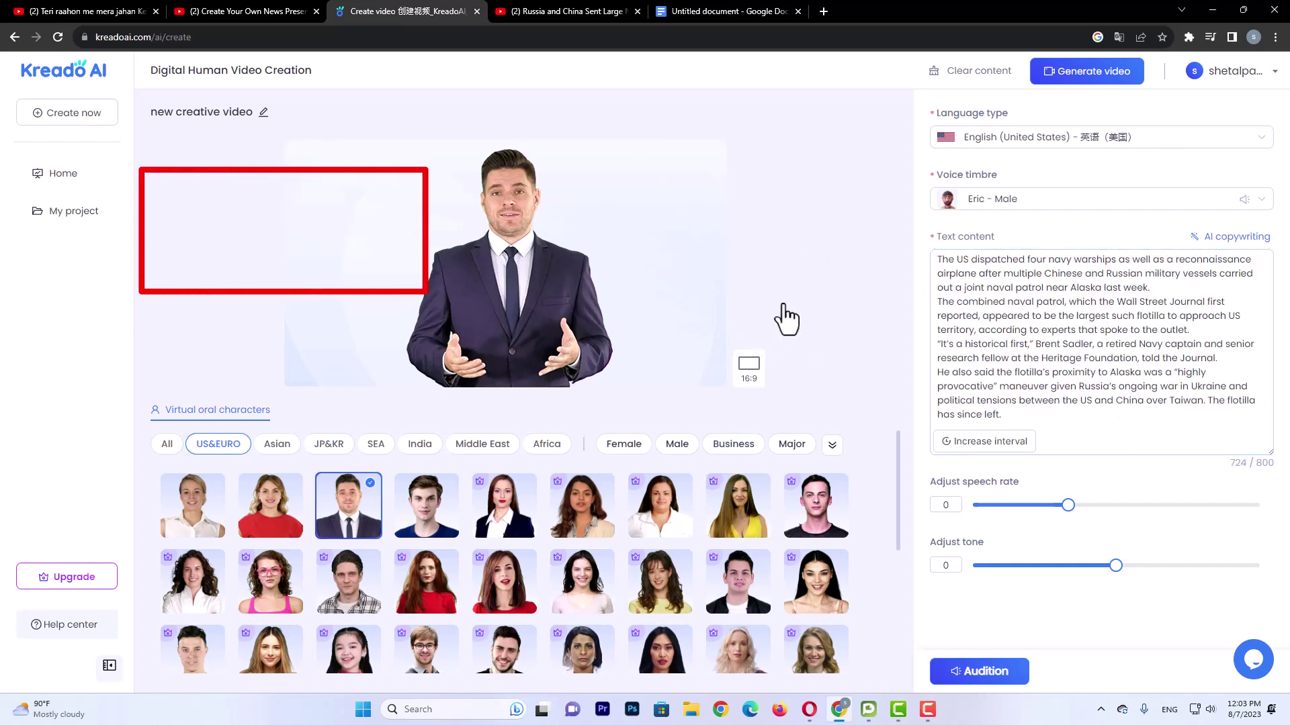
pyautogui.hotkey('ctrl', 'a')
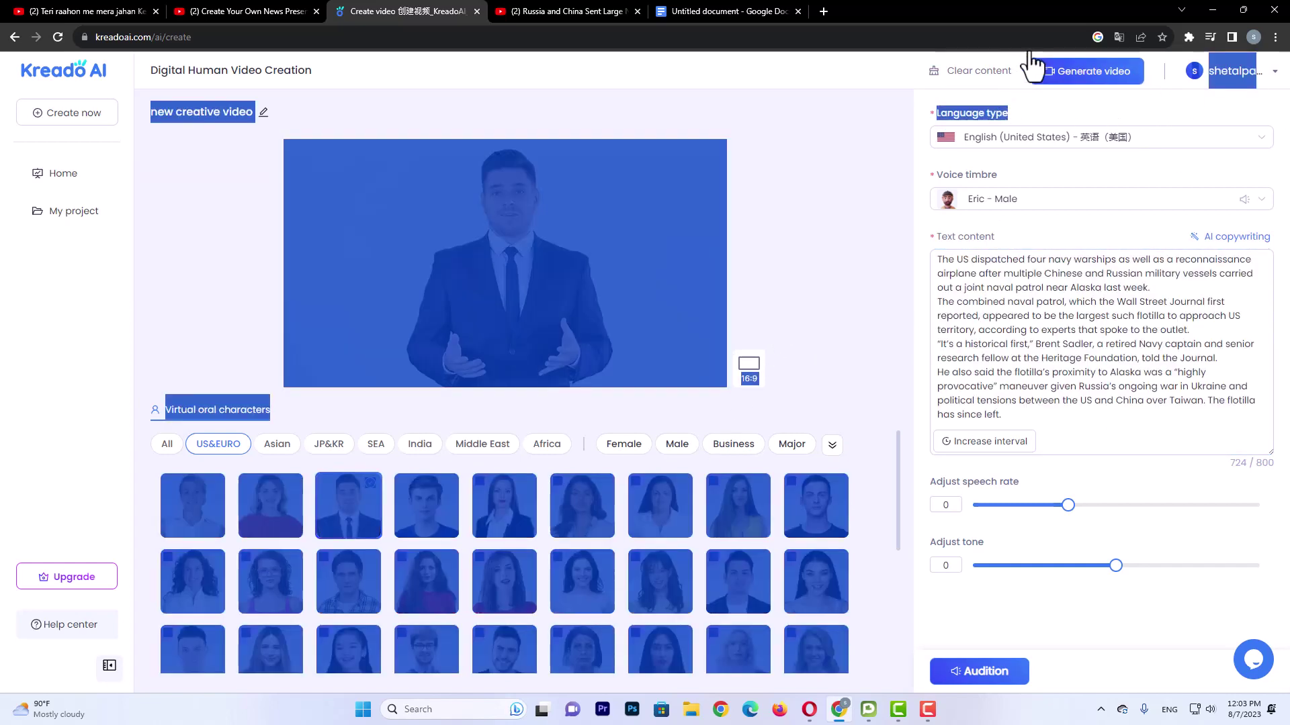
pyautogui.click(1150, 109)
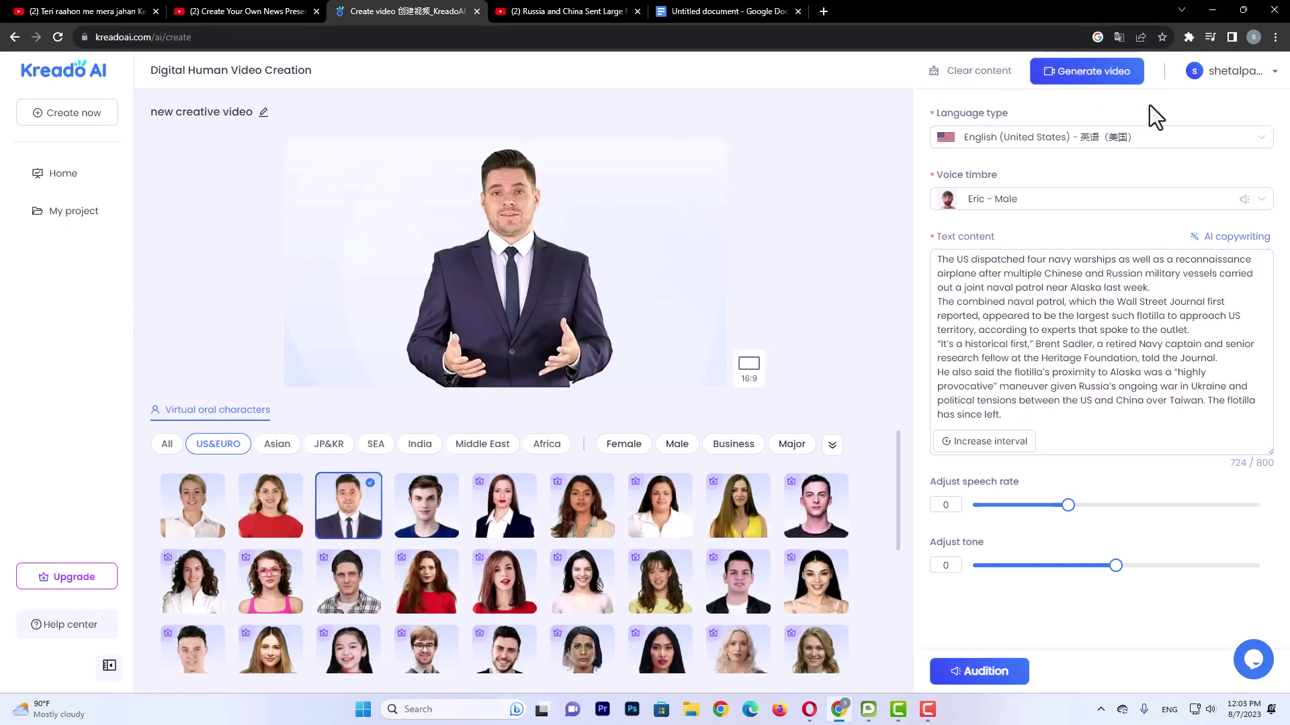
# Generate the first presenter video under the name "new creative video", accepting the cost of 25 K coins
pyautogui.click(1086, 80)
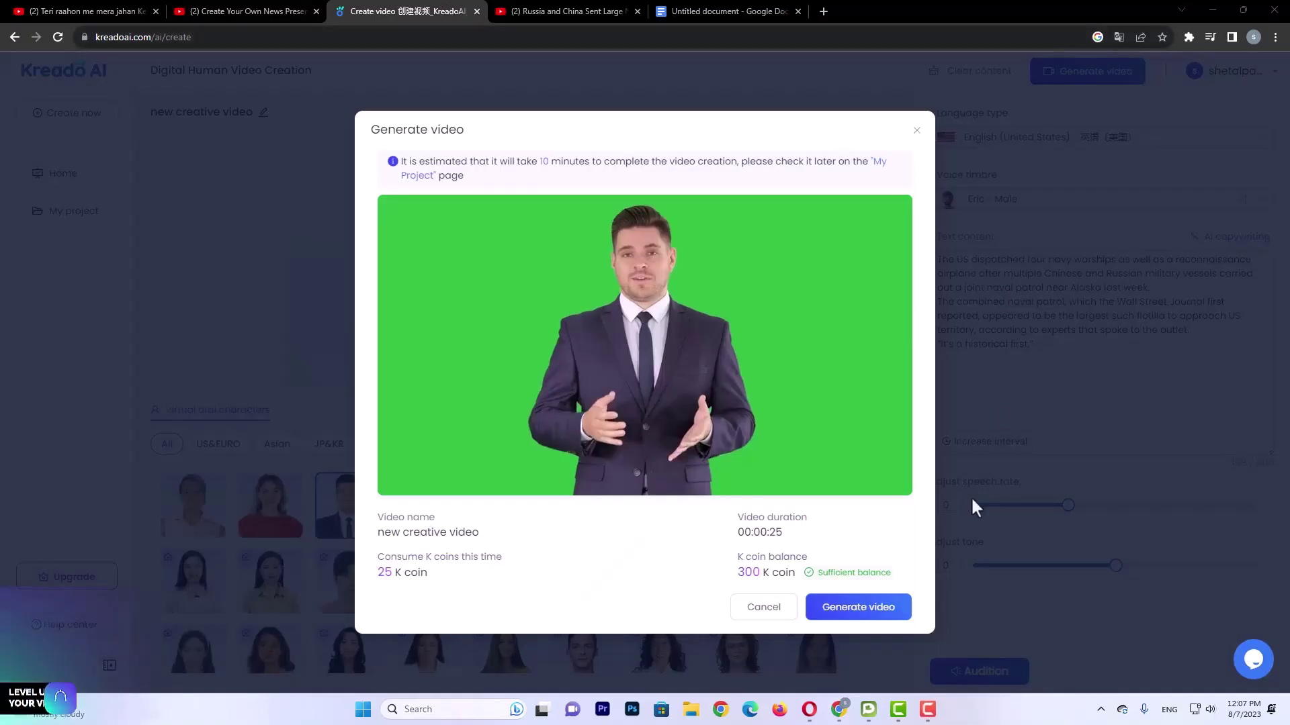
pyautogui.click(857, 611)
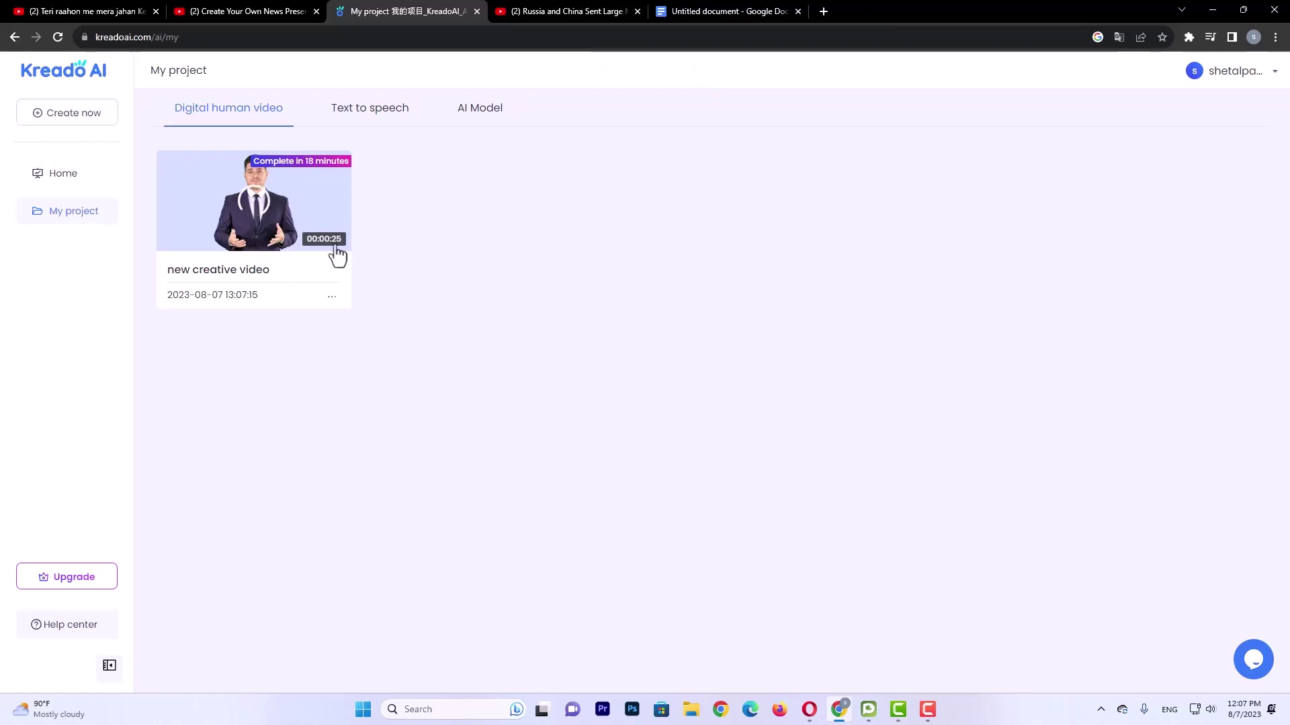
# Start another digital human video with the man in the dark suit and tie as the presenter
pyautogui.click(96, 125)
pyautogui.click(591, 302)
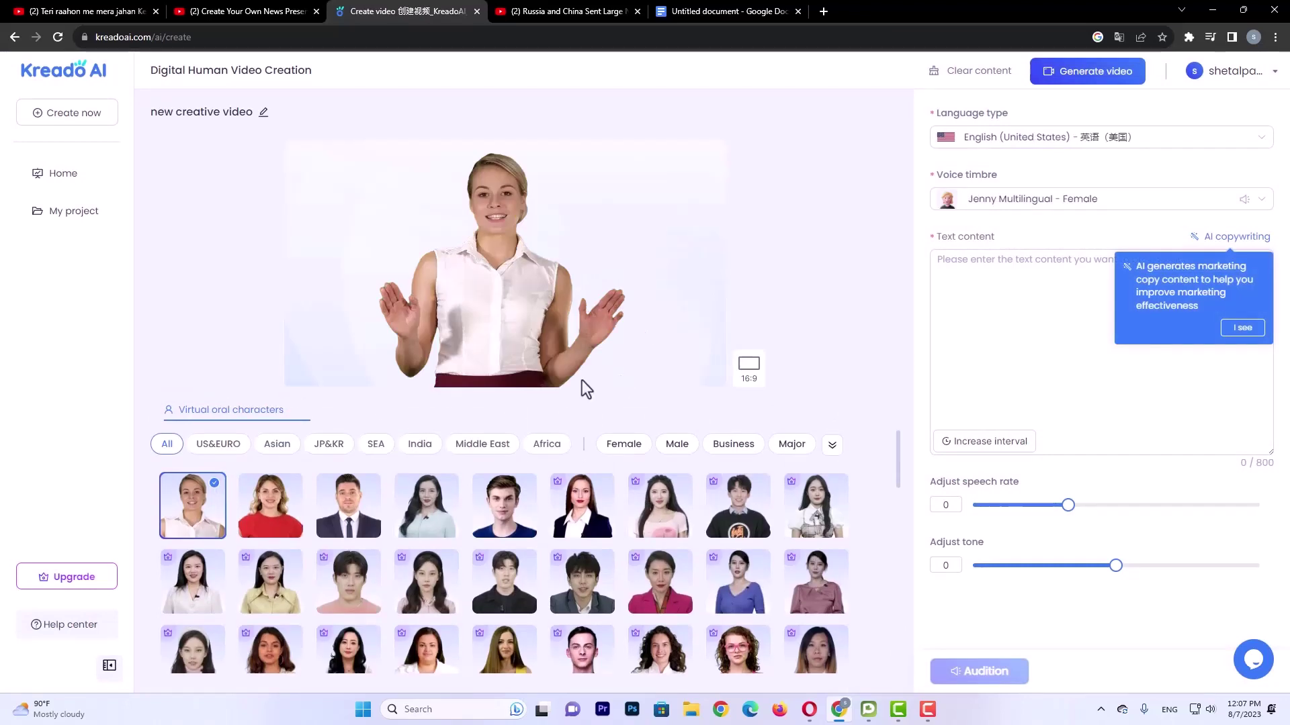
pyautogui.click(341, 519)
# Set the new video's language type to English (United States) and its voice timbre to Eric - Male
pyautogui.click(1063, 141)
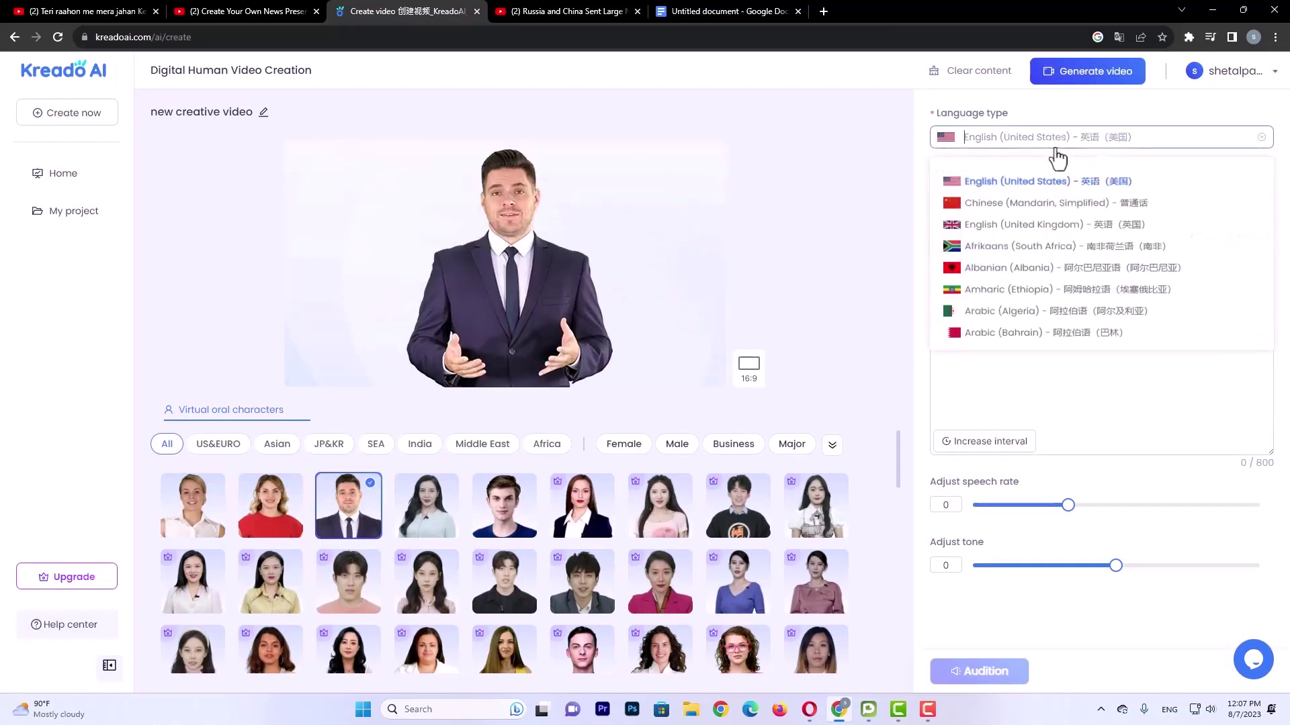
pyautogui.click(1005, 183)
pyautogui.click(987, 201)
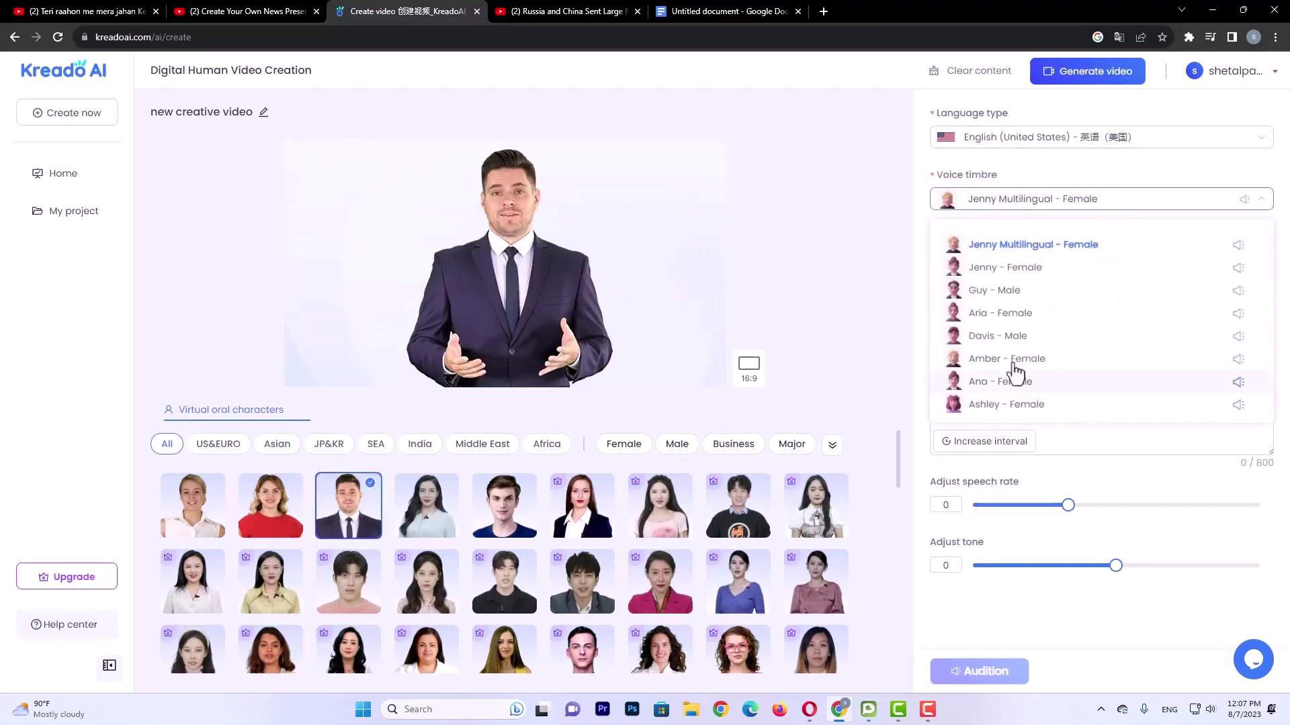
pyautogui.scroll(-1, 994, 403)
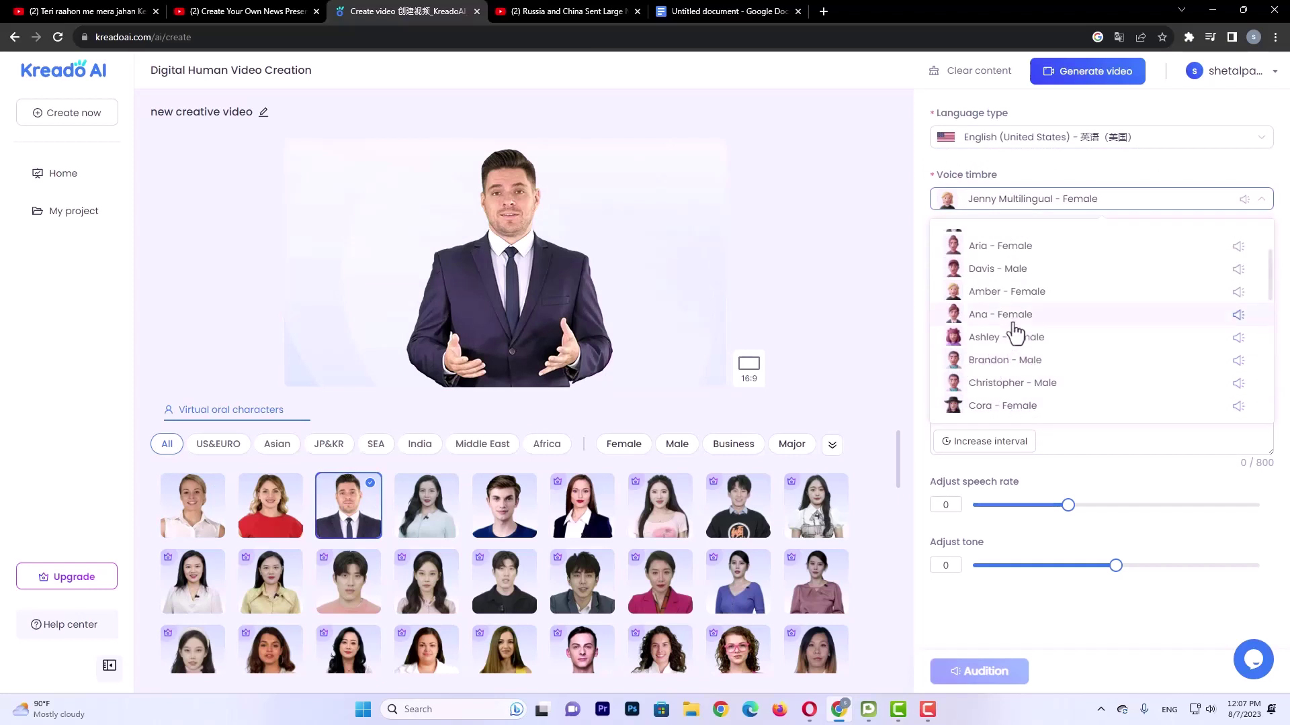
pyautogui.scroll(-1, 1036, 300)
pyautogui.click(1006, 384)
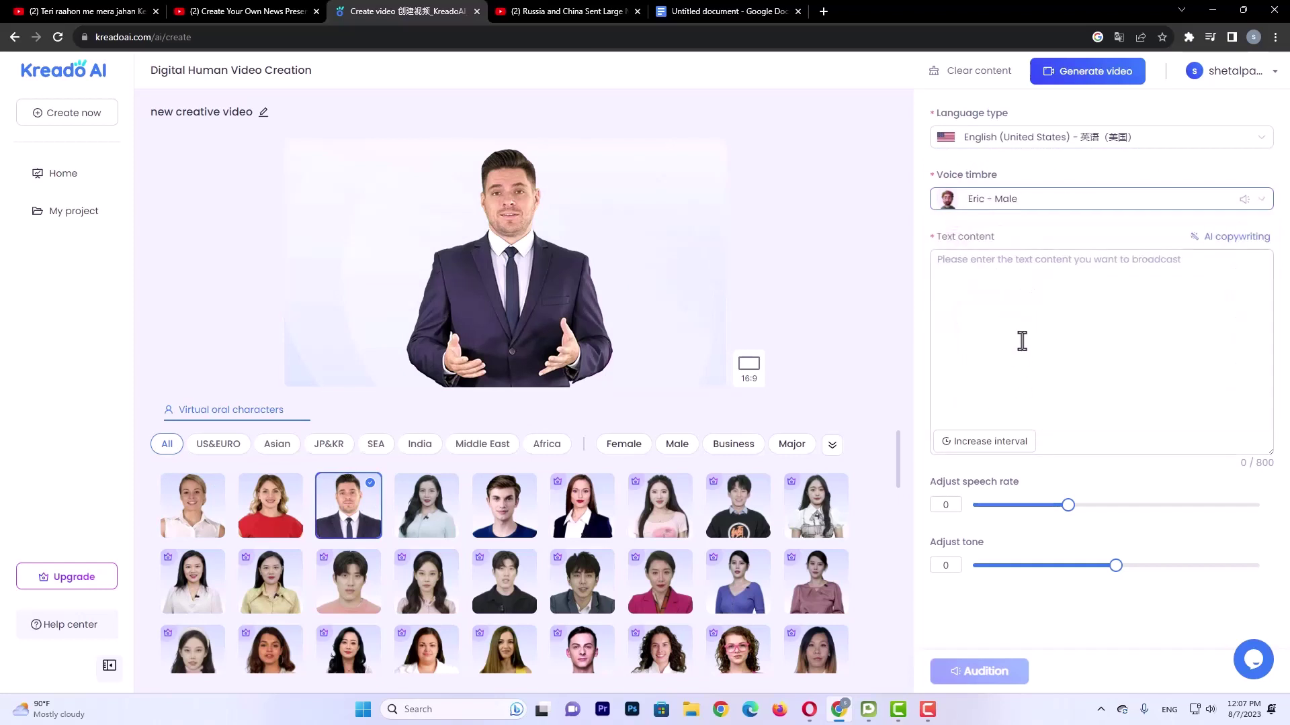
# Copy the Google Docs article text following "It's a historical first," through "not considered a threat." into the video's text content
pyautogui.click(1028, 310)
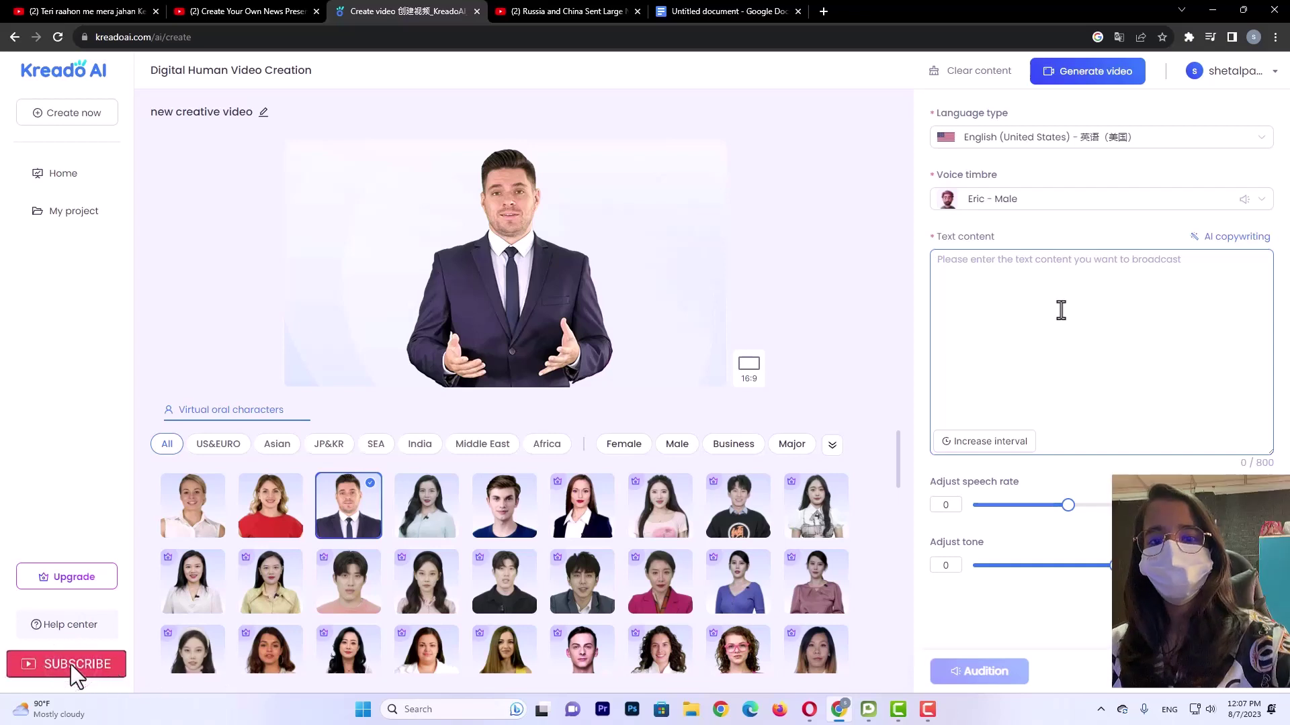
pyautogui.click(722, 11)
pyautogui.click(522, 429)
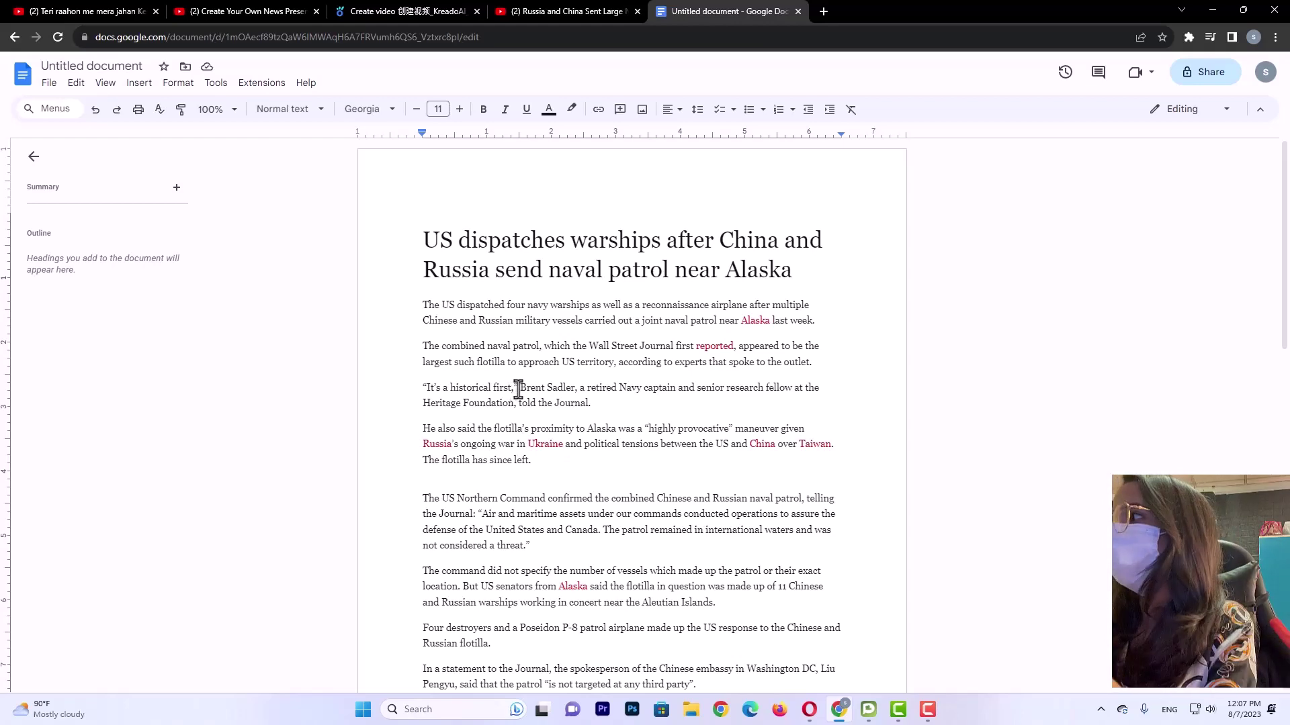
pyautogui.moveTo(518, 389); pyautogui.dragTo(545, 549)
pyautogui.hotkey('ctrl', 'c')
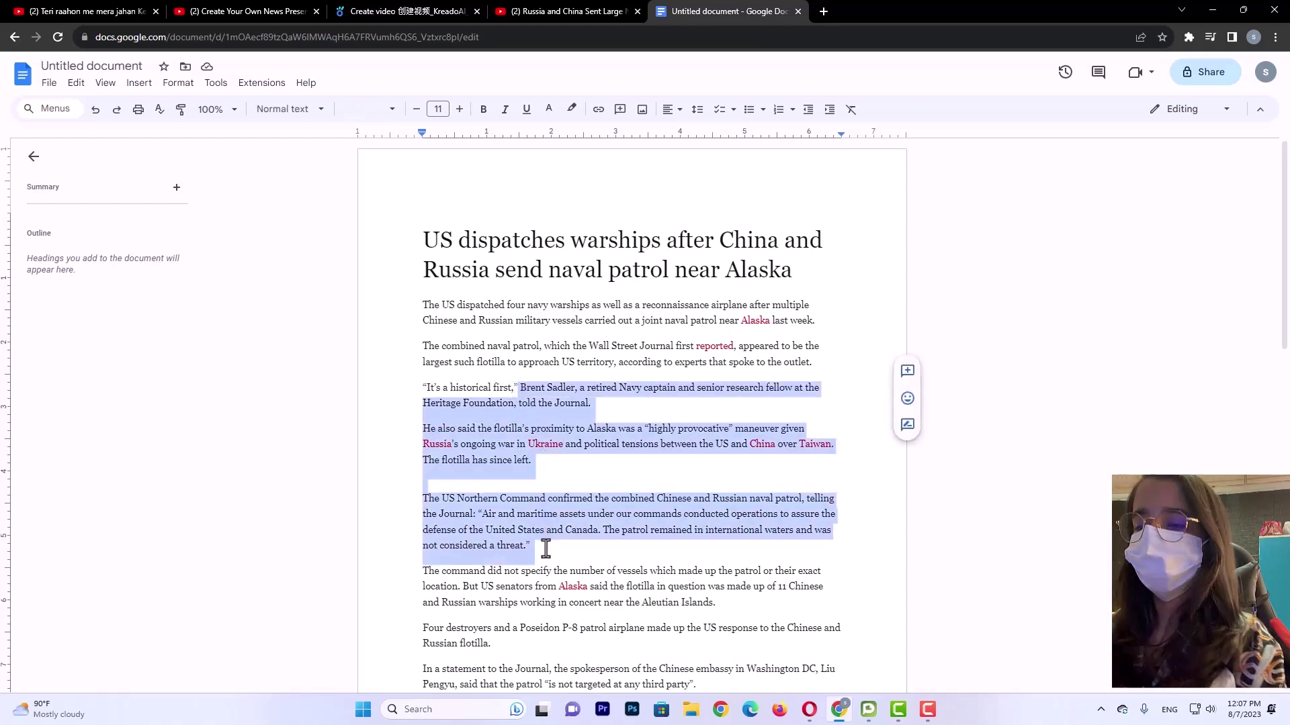
pyautogui.click(421, 10)
pyautogui.click(1034, 288)
pyautogui.hotkey('ctrl', 'v')
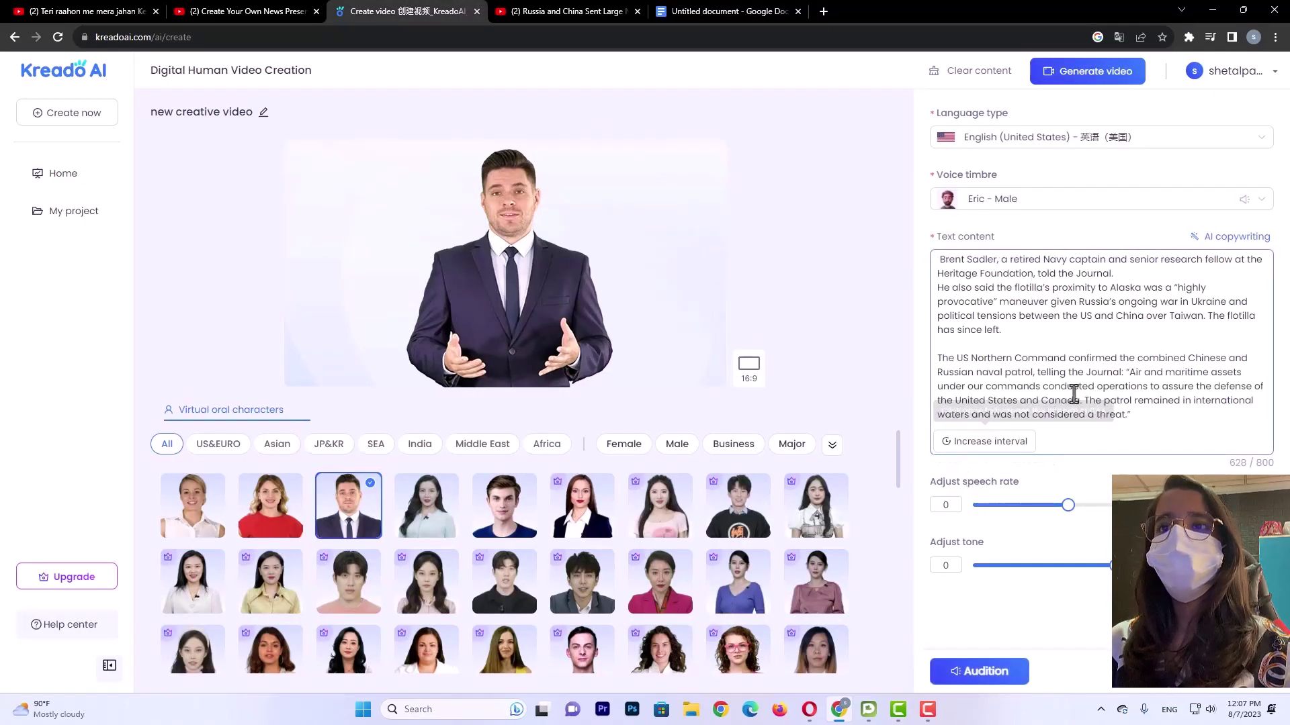
# Generate the second presenter video for 40 K coins and bring the browser with the My project page back up
pyautogui.click(1071, 79)
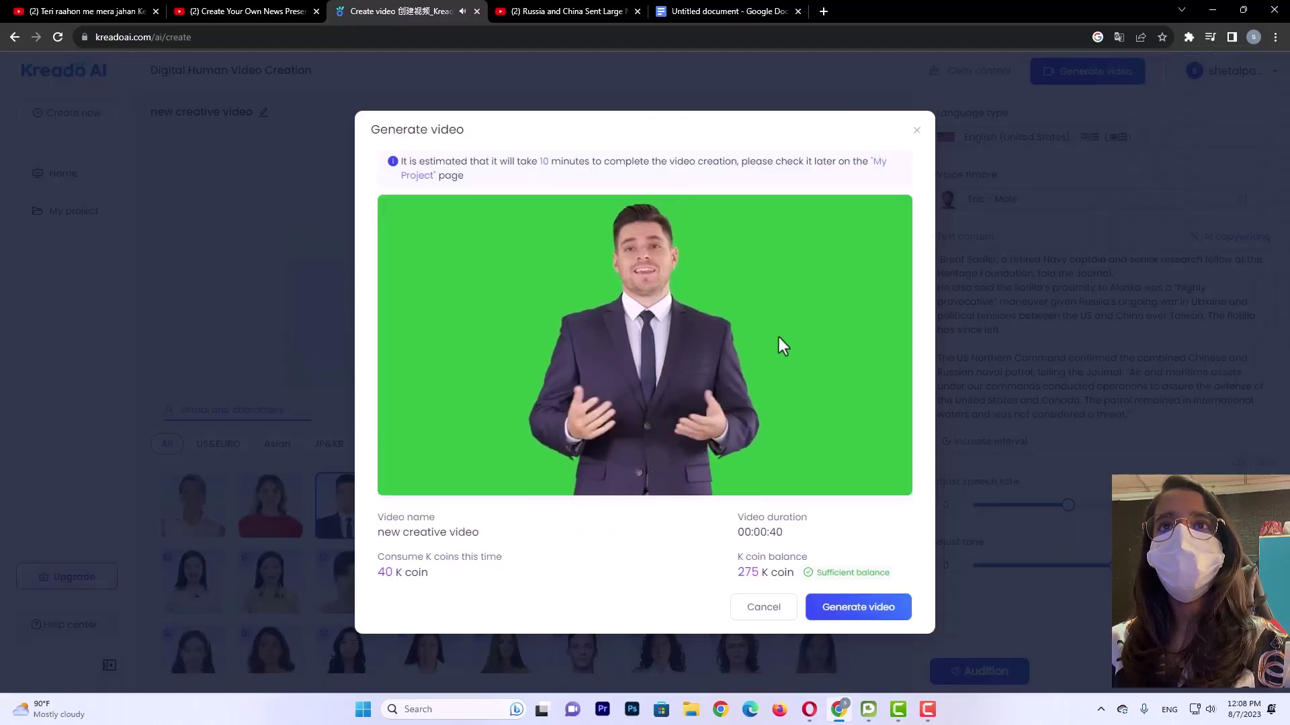
pyautogui.click(884, 607)
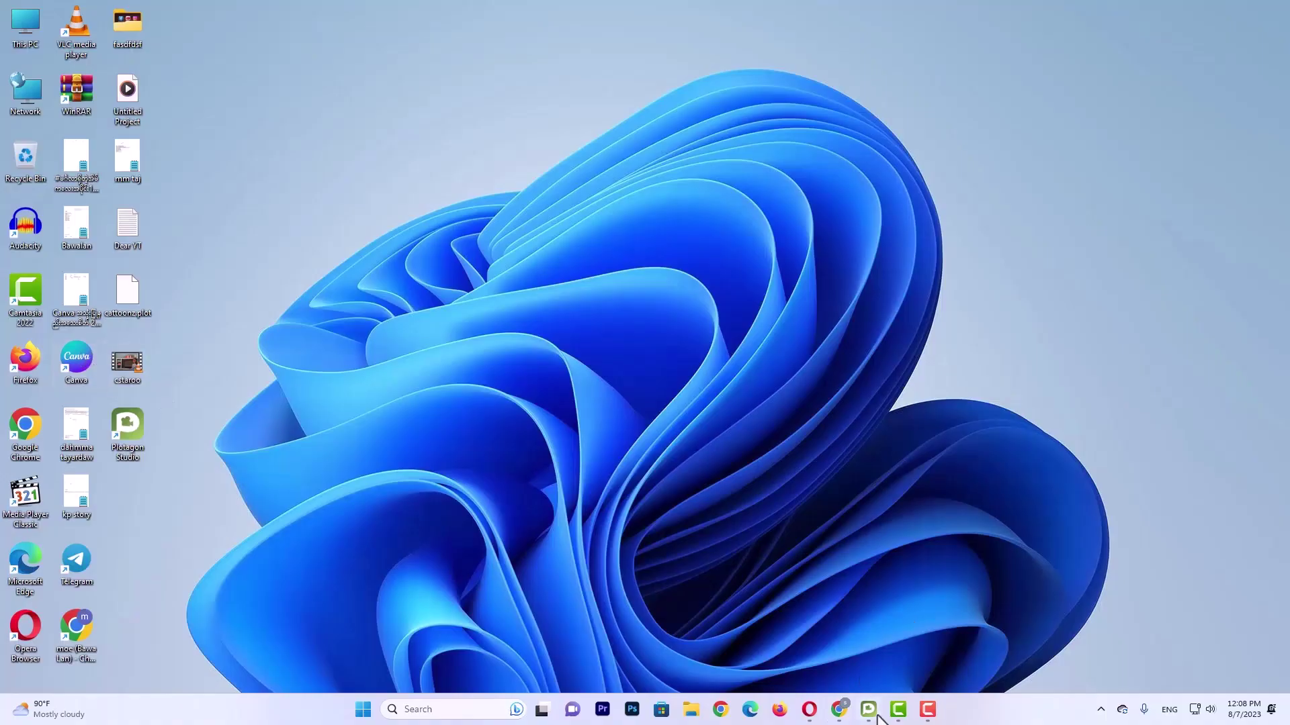
pyautogui.click(839, 709)
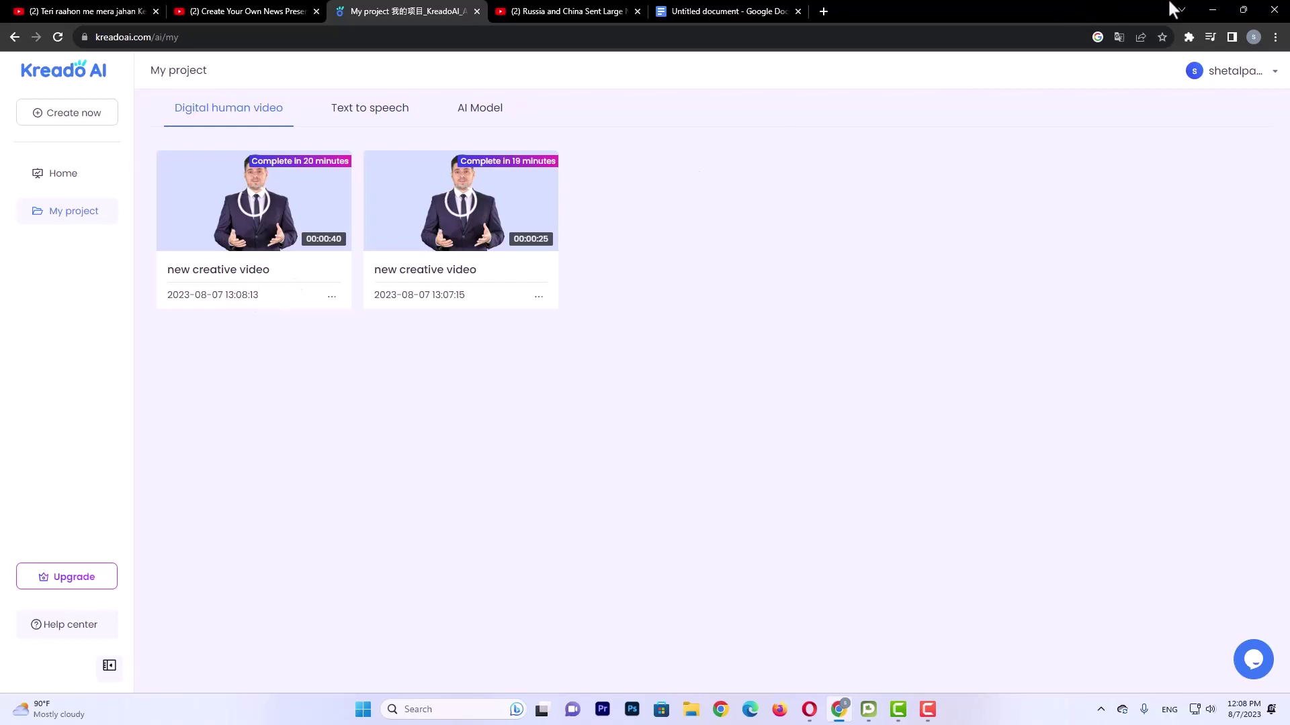
# Switch to the Canva desktop app and create a blank 1920 × 1080 px video design
pyautogui.click(1213, 10)
pyautogui.moveTo(66, 373); pyautogui.dragTo(475, 237)
pyautogui.moveTo(665, 111); pyautogui.dragTo(394, 397)
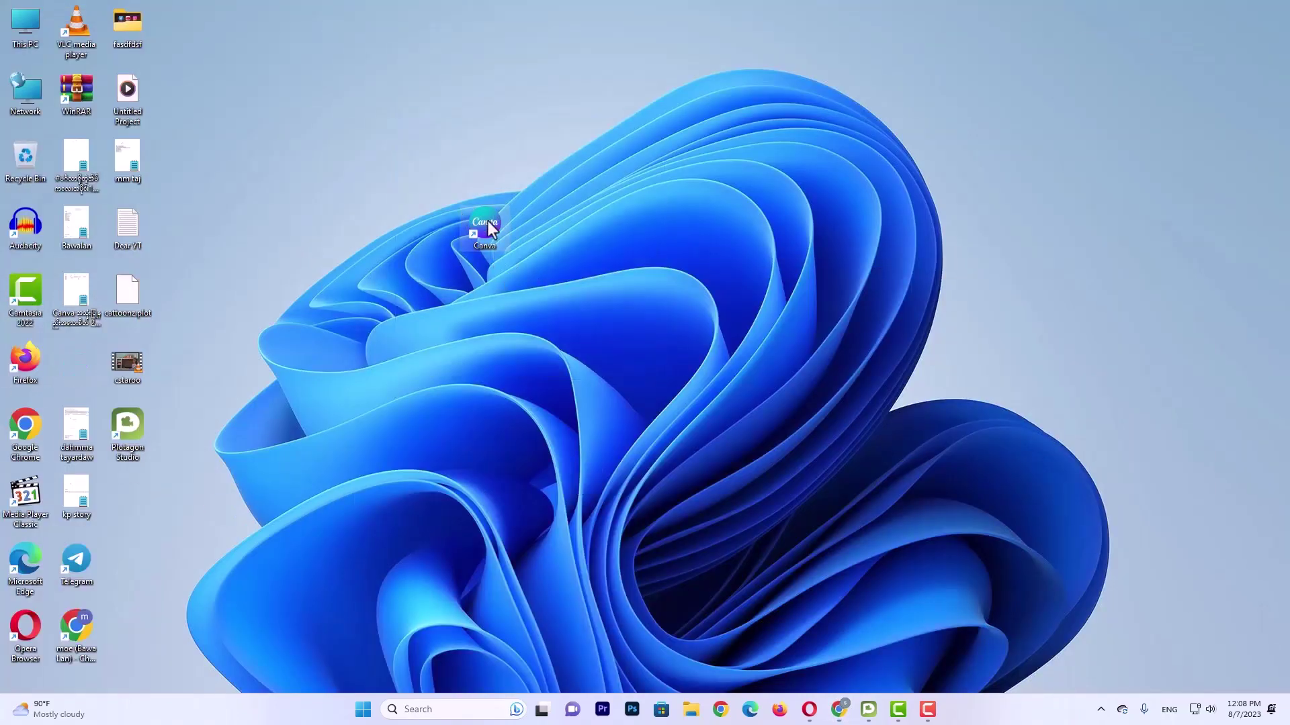
pyautogui.doubleClick(486, 227)
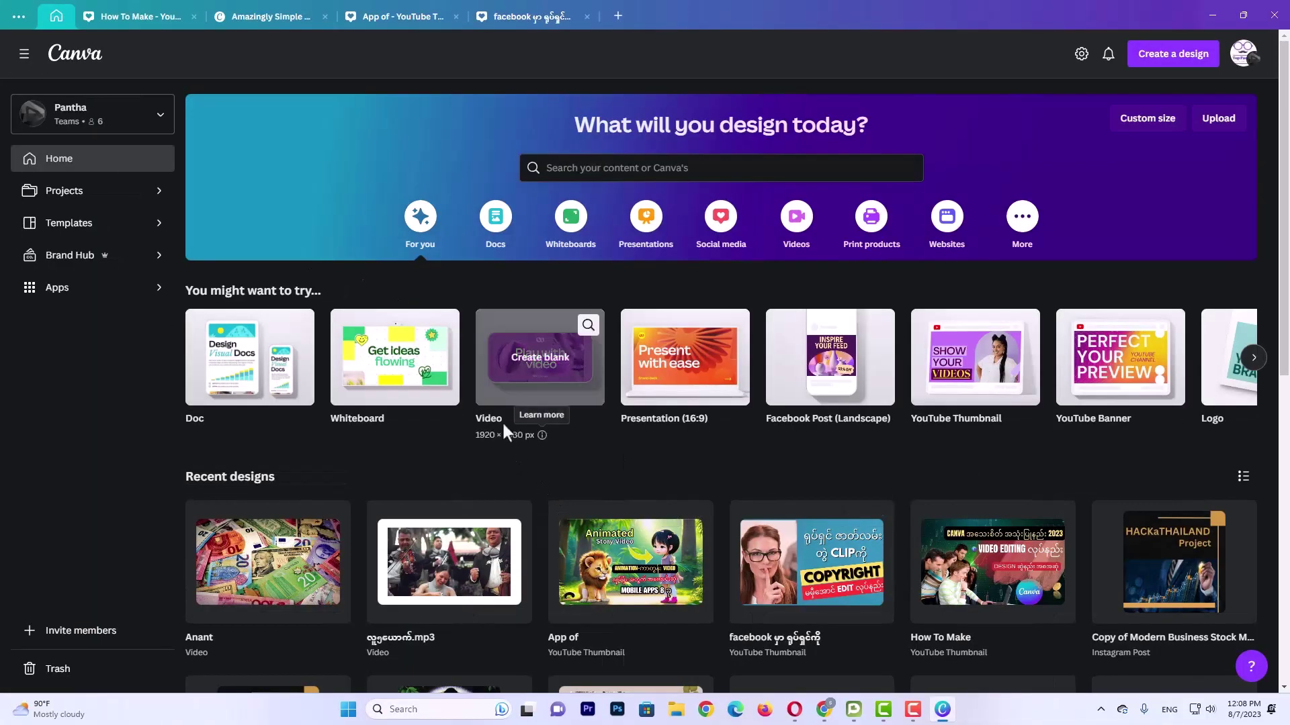
pyautogui.moveTo(500, 383)
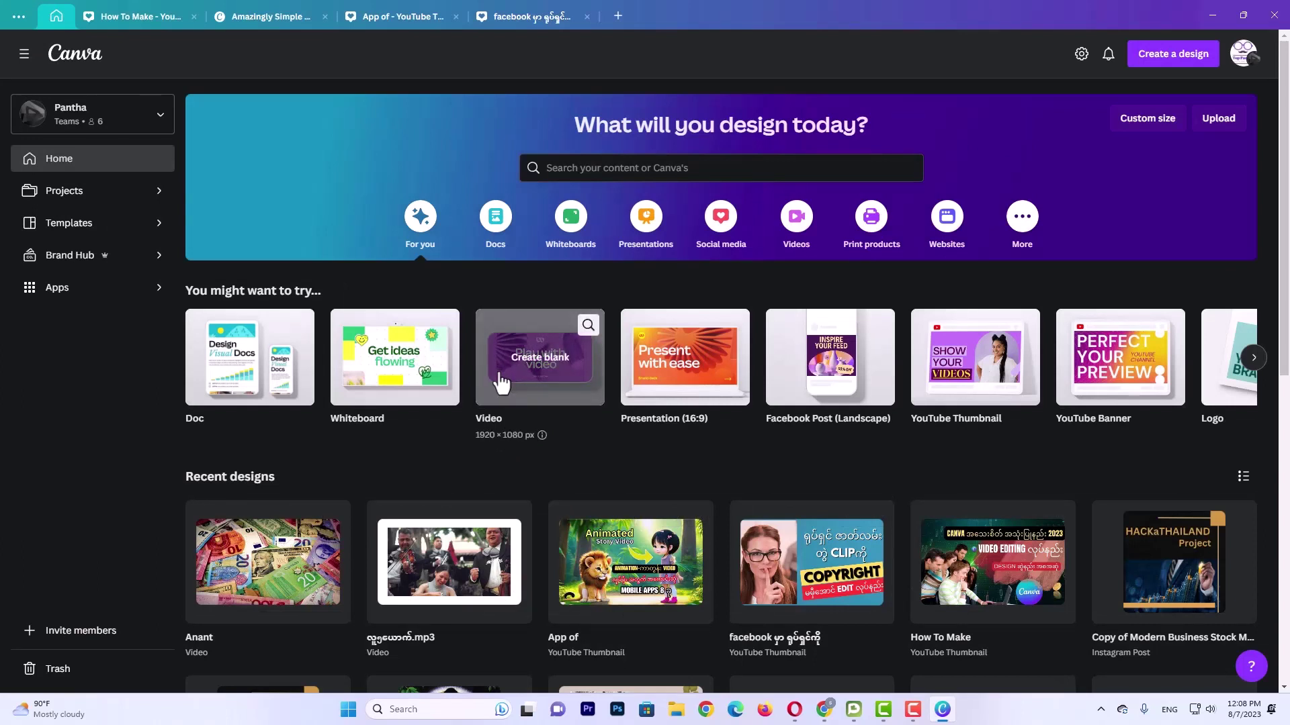
pyautogui.click(500, 383)
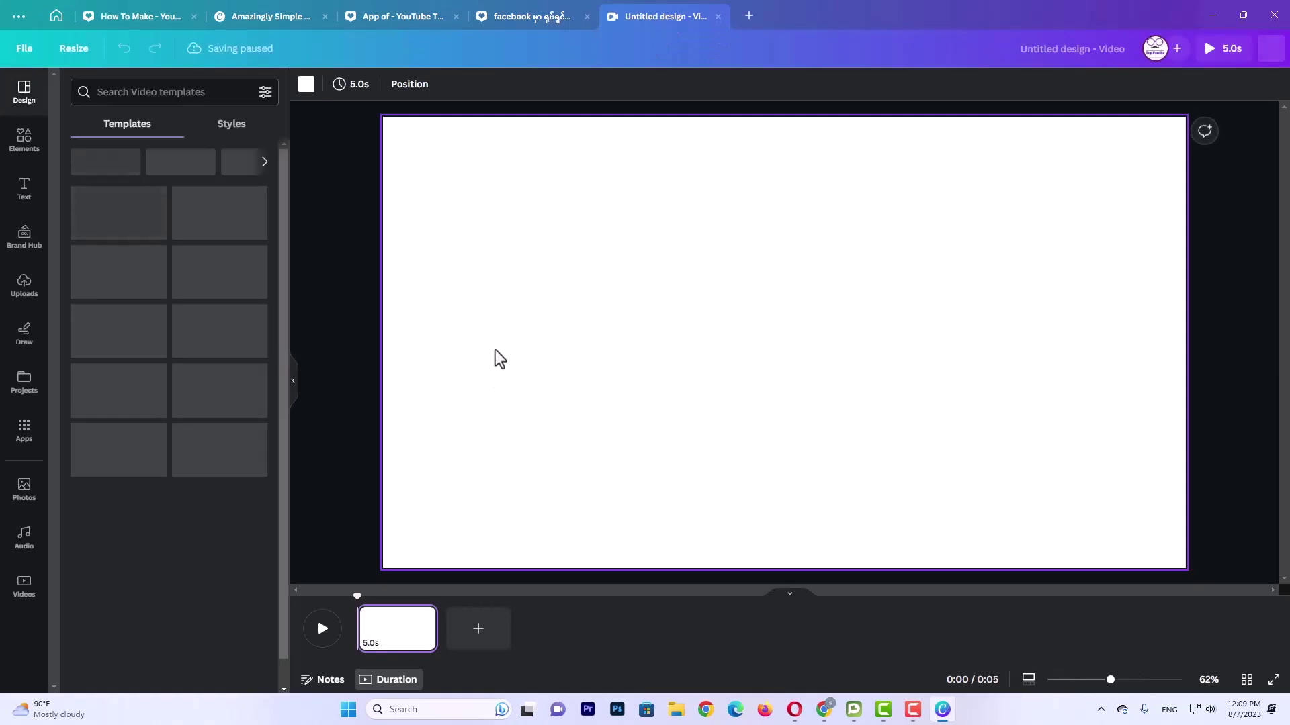
# Apply the "White Red And Blue Modern Tech Newsroom Breaking News Video Background" template, found by searching for "news", and preview its playback
pyautogui.click(176, 97)
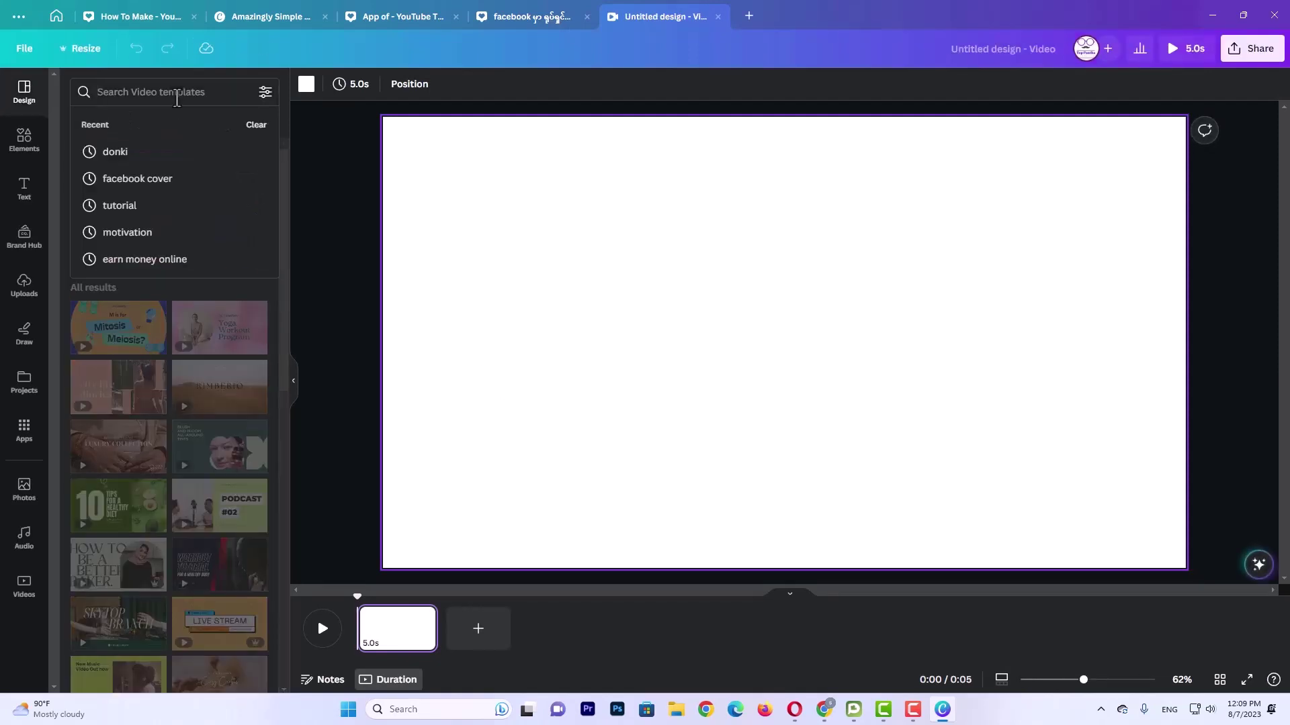
pyautogui.write('news')
pyautogui.press('Return')
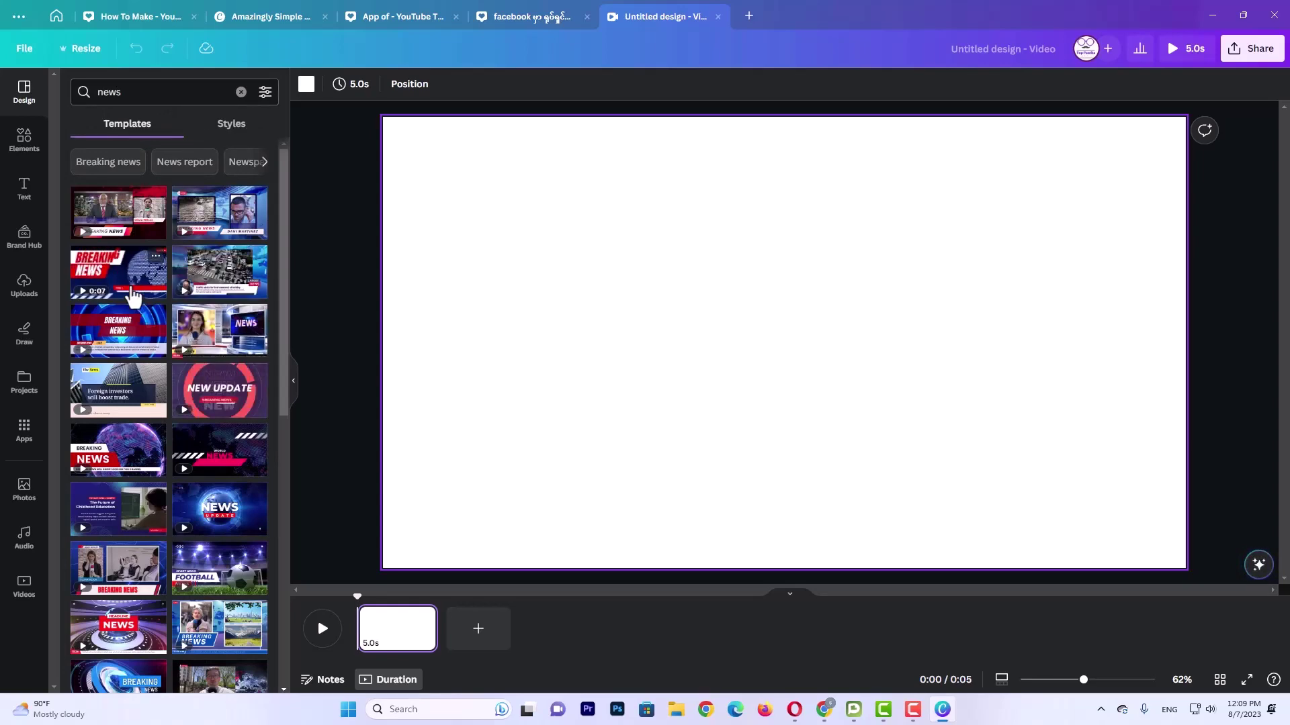
pyautogui.click(111, 292)
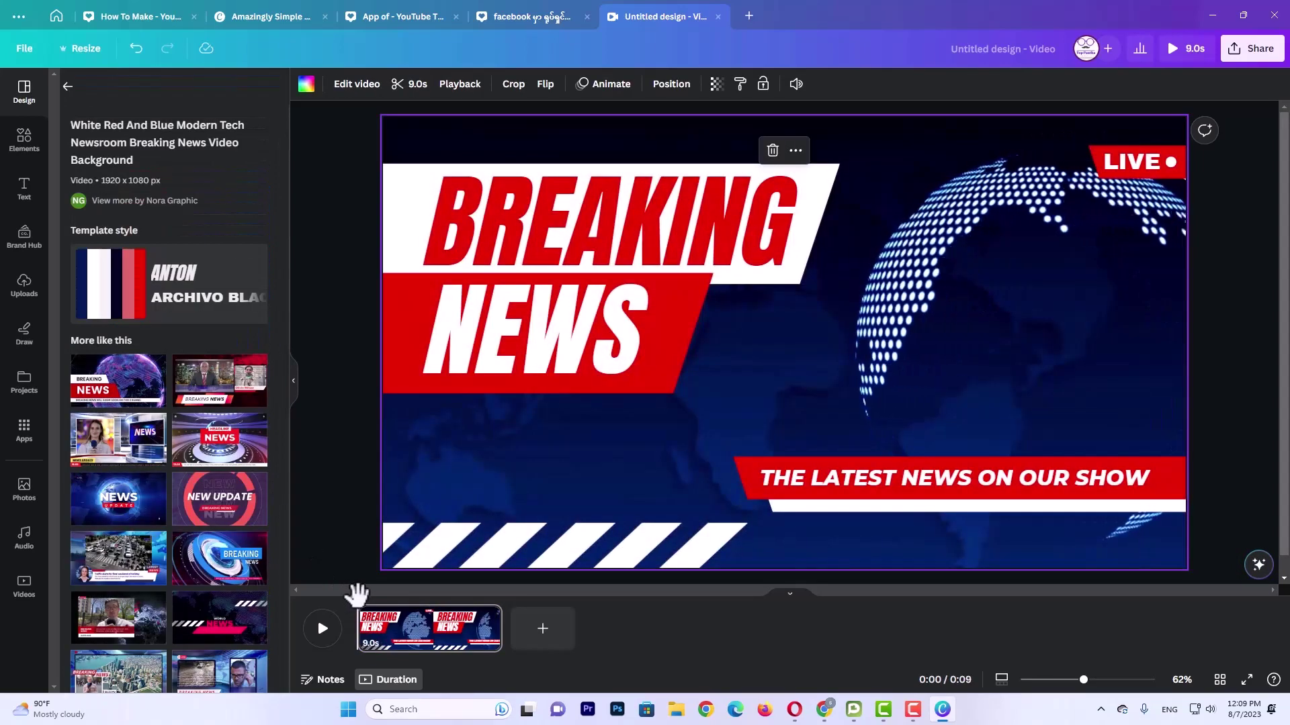
pyautogui.click(324, 632)
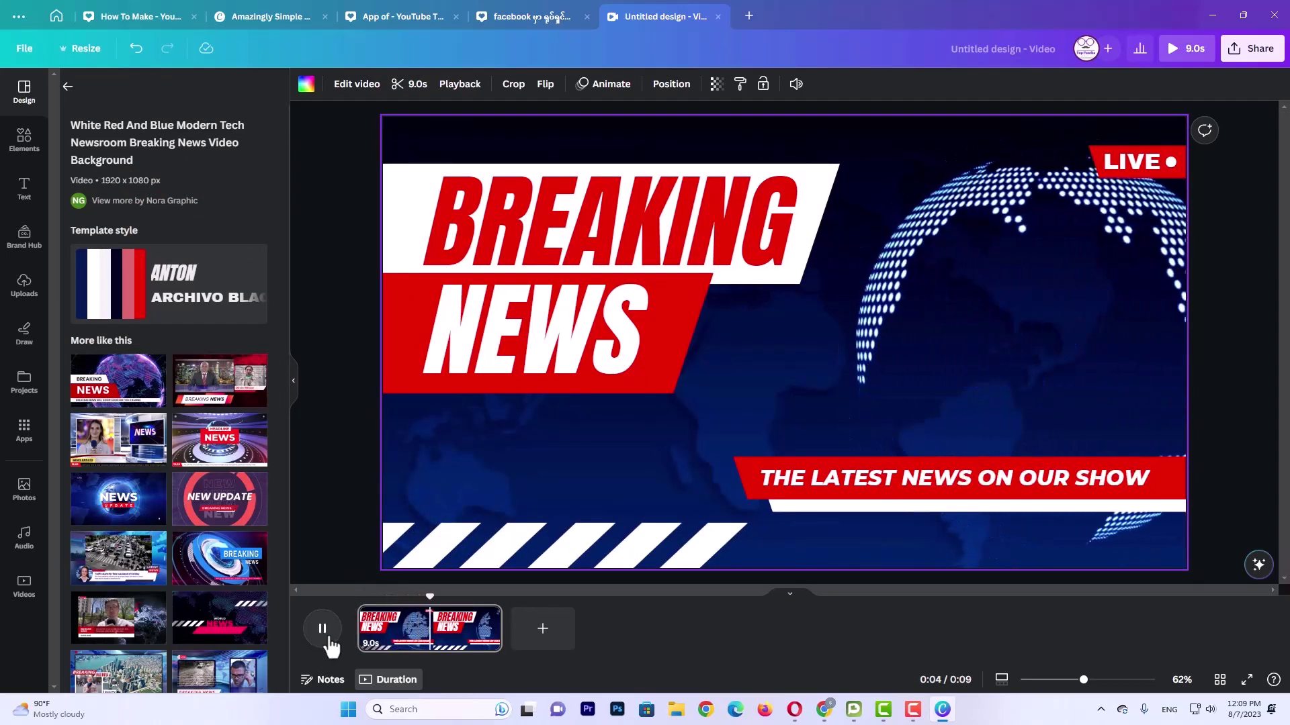
pyautogui.click(323, 629)
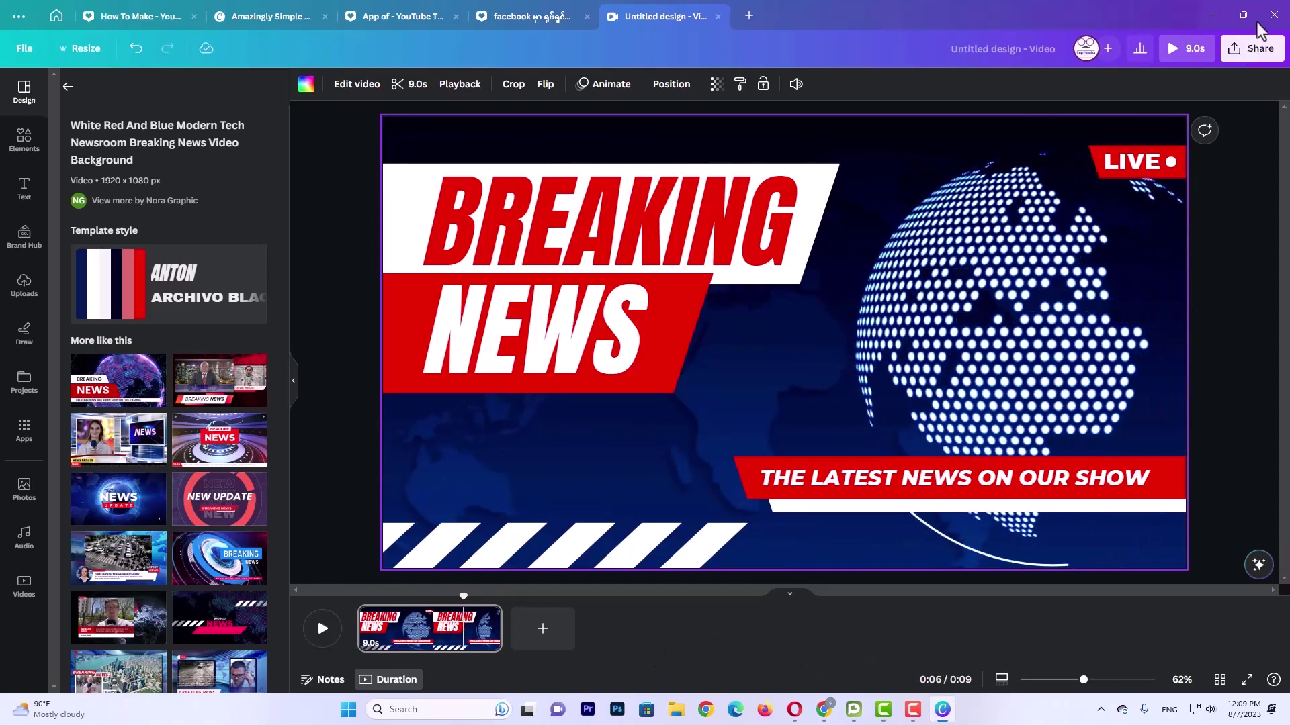
# Download the breaking-news design as an MP4 video at 1080p (HD) quality
pyautogui.click(1269, 59)
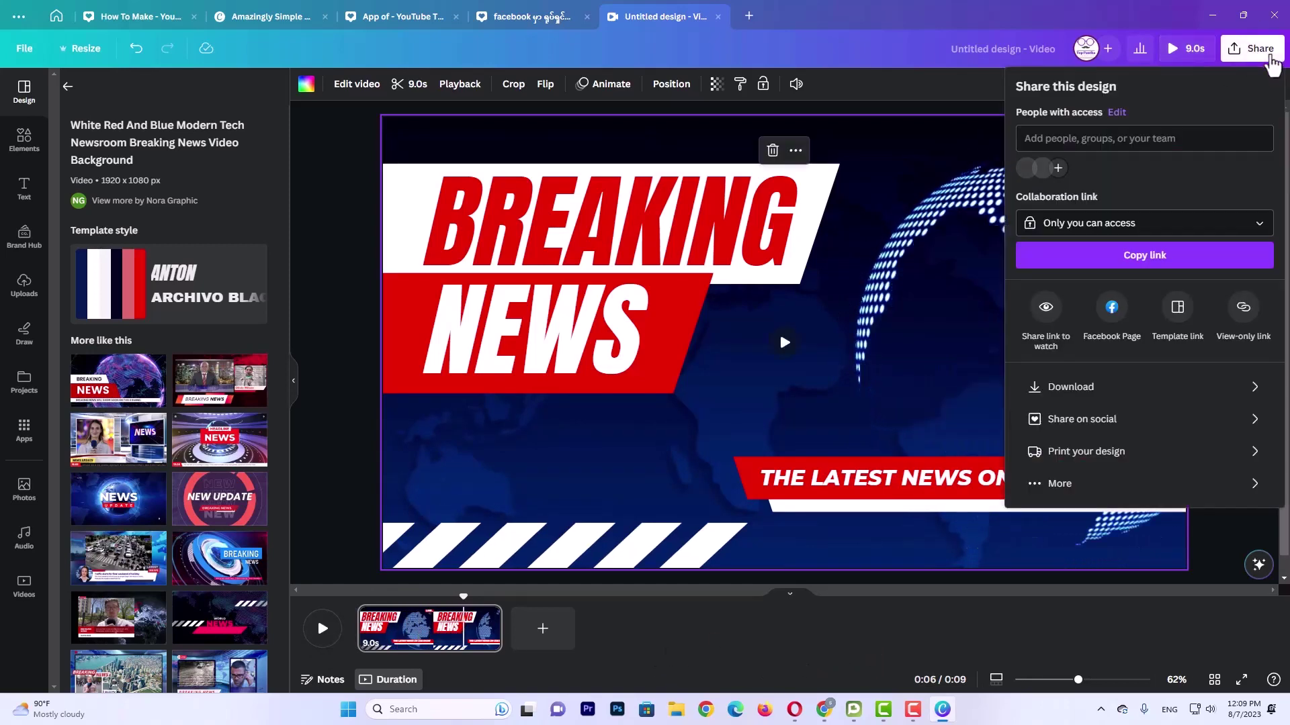
pyautogui.click(1082, 384)
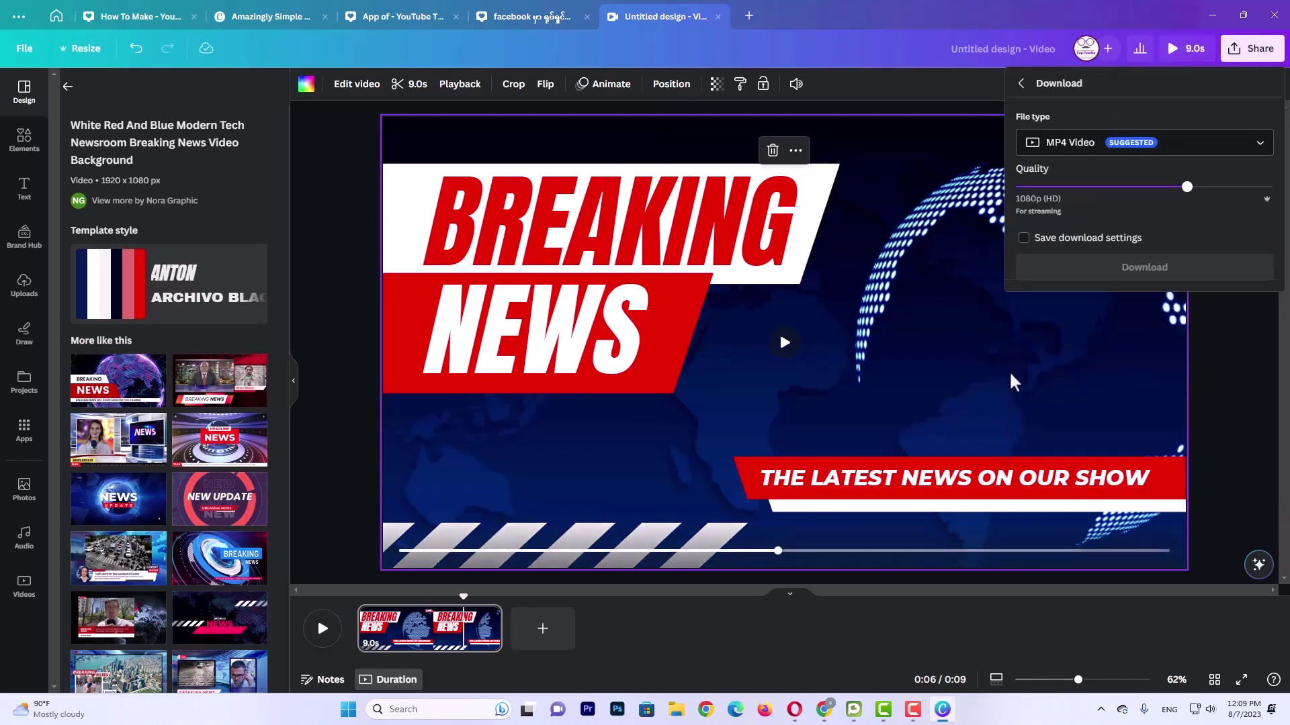
pyautogui.click(1144, 266)
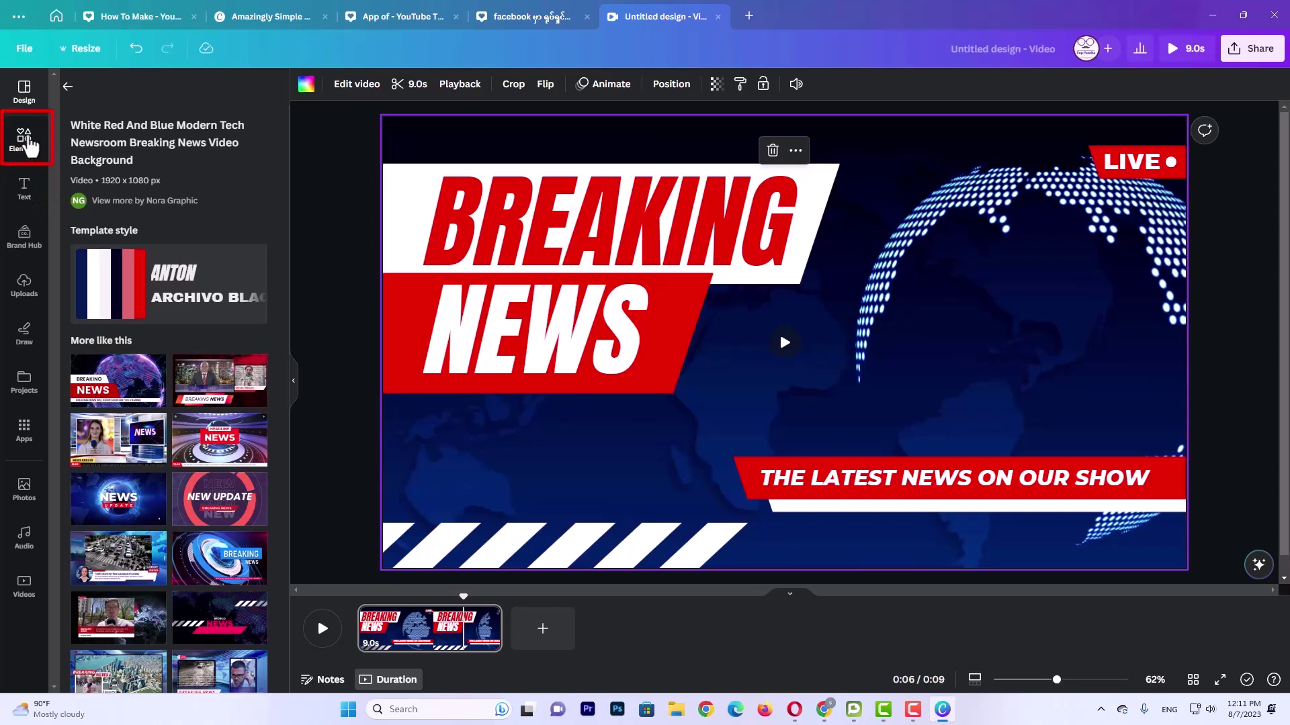
# Search the design elements for "newsbackgroup" and narrow the results to videos
pyautogui.click(27, 143)
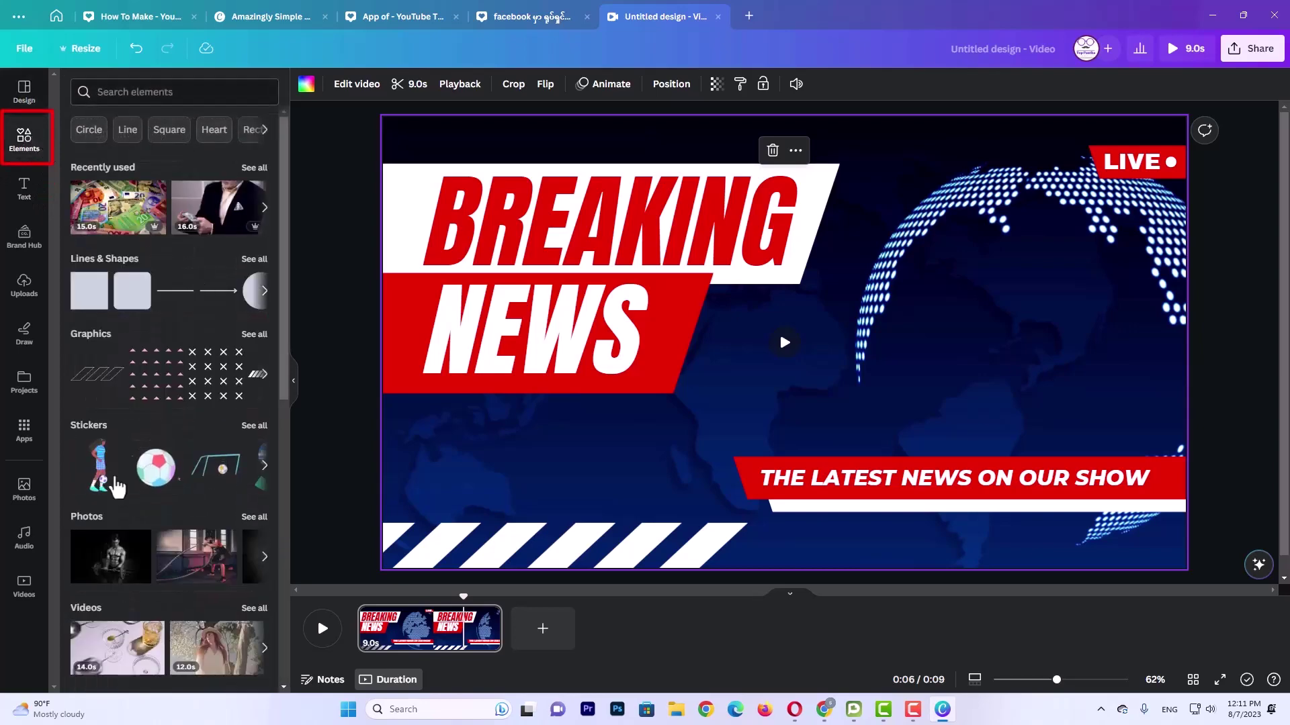
pyautogui.click(263, 130)
pyautogui.click(223, 94)
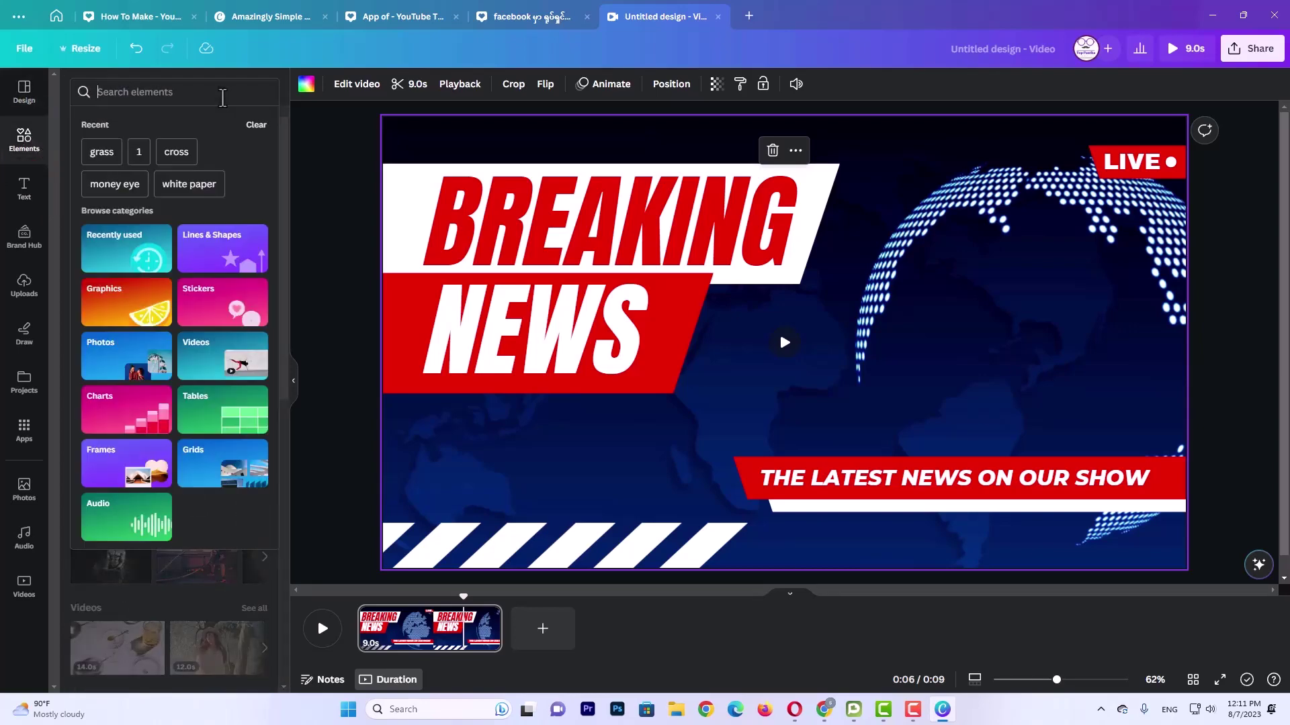
pyautogui.write('news')
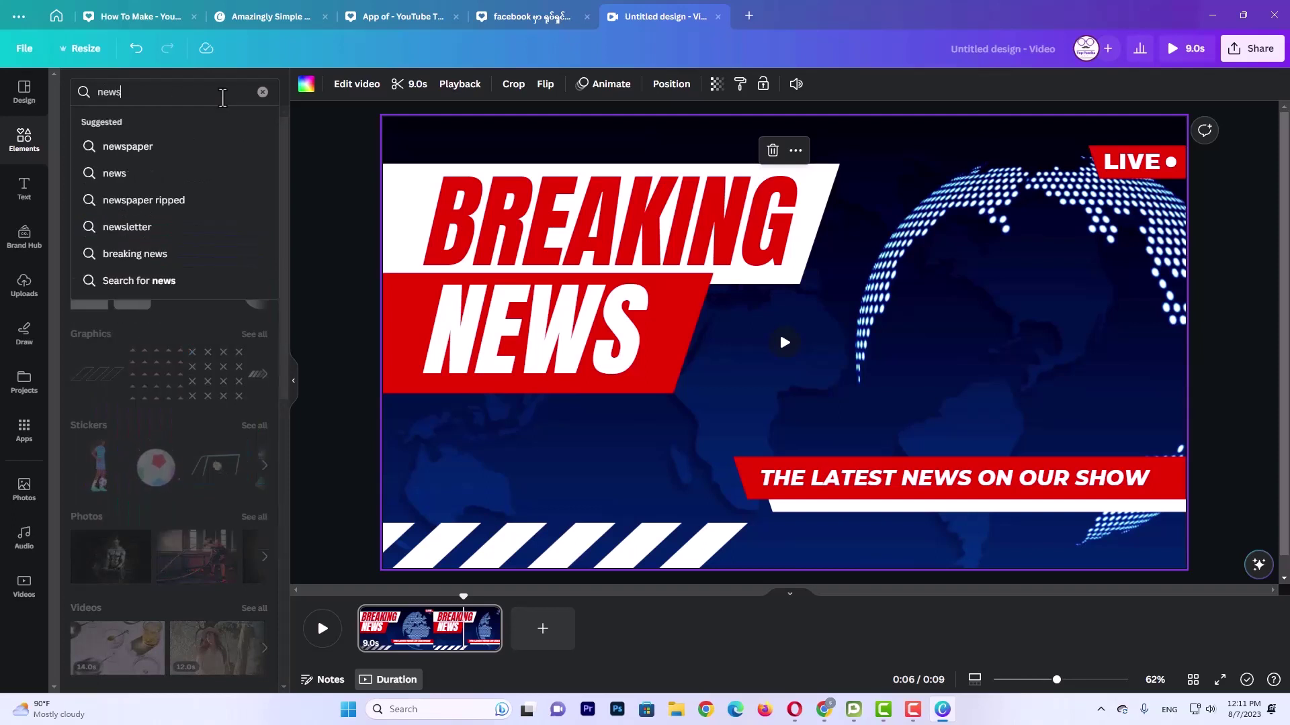
pyautogui.write('back')
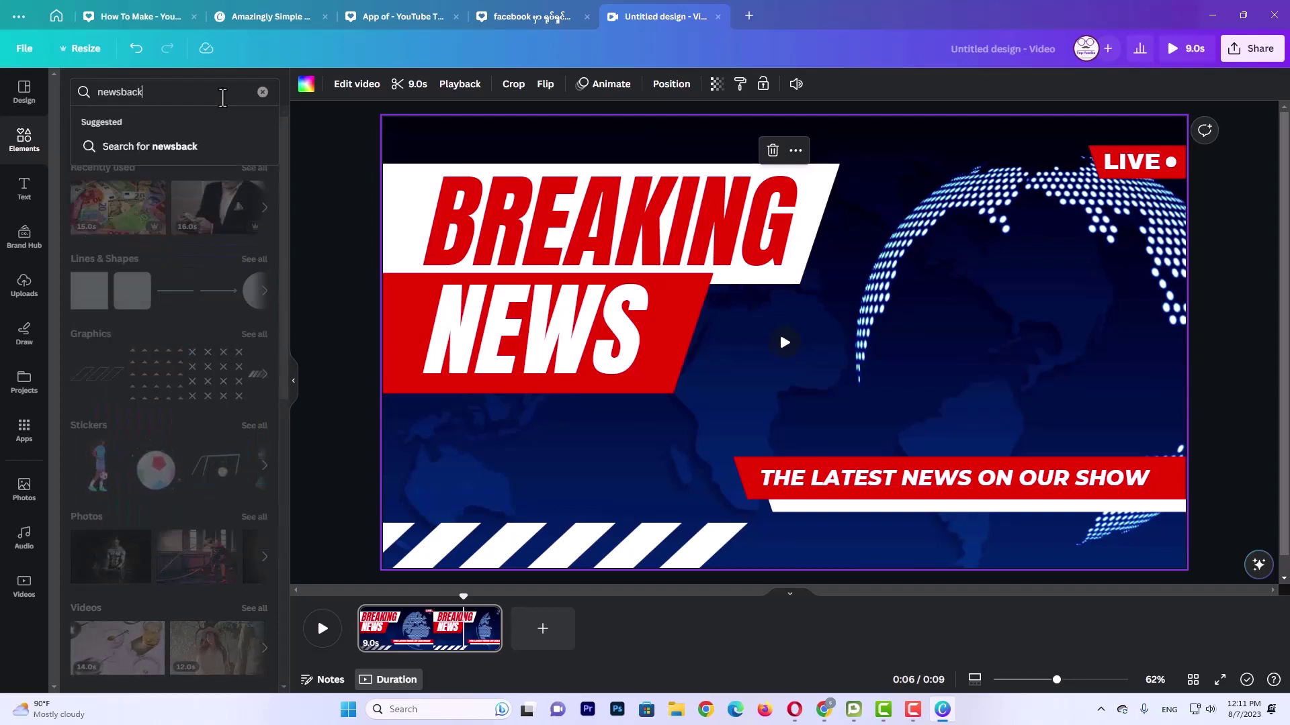
pyautogui.write('goup')
pyautogui.press('Return')
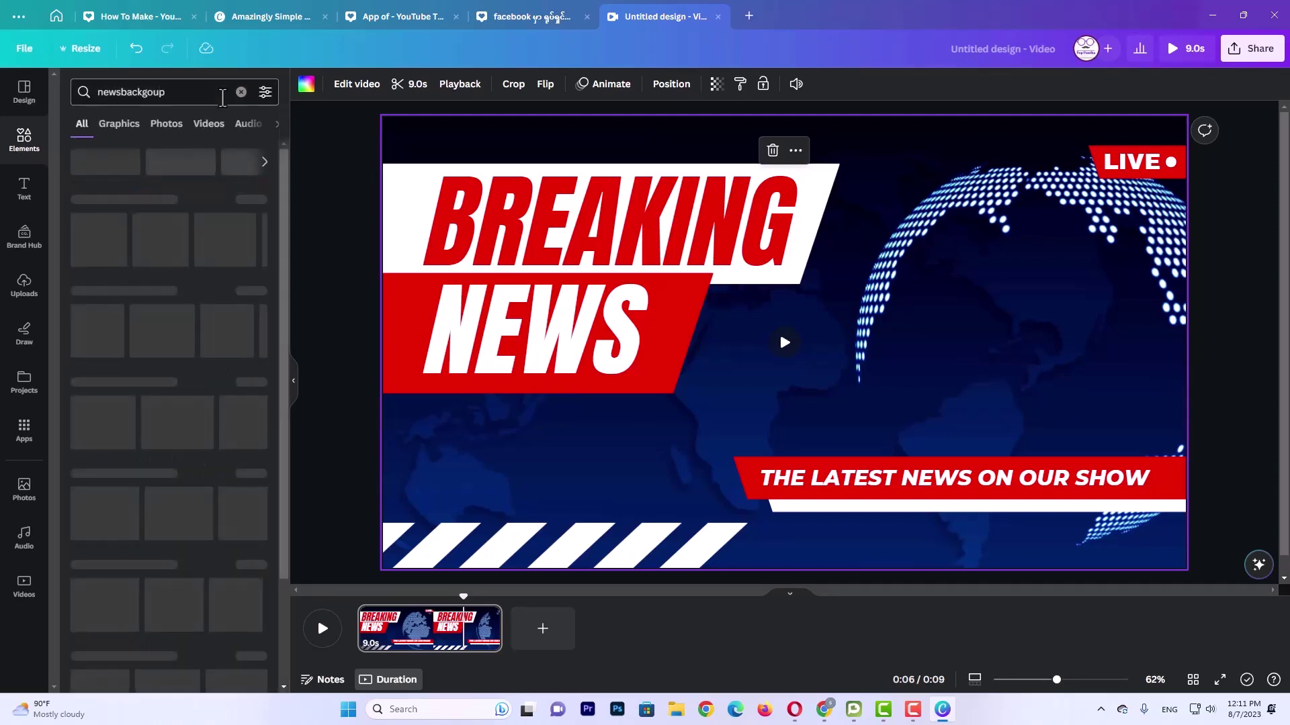
pyautogui.click(149, 94)
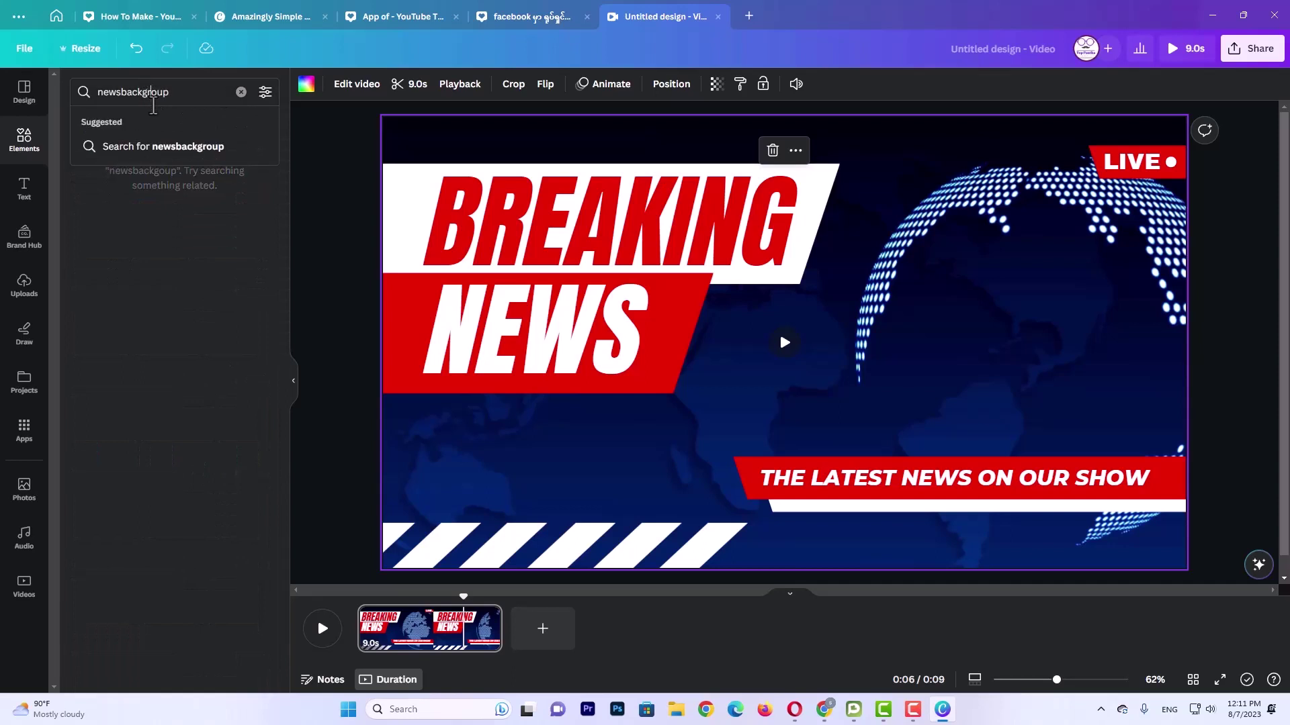
pyautogui.write('r')
pyautogui.press('Return')
pyautogui.click(207, 140)
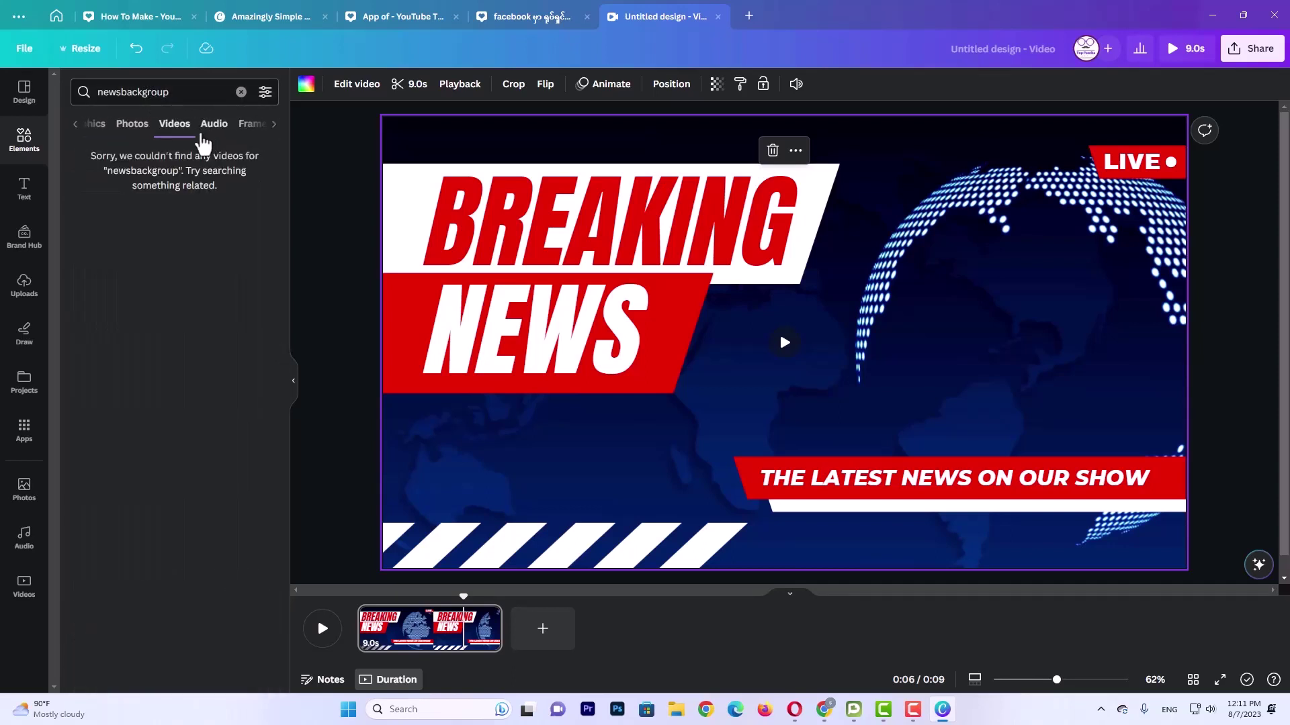
# Search the element videos for "news background" and browse through the clips on offer
pyautogui.click(191, 92)
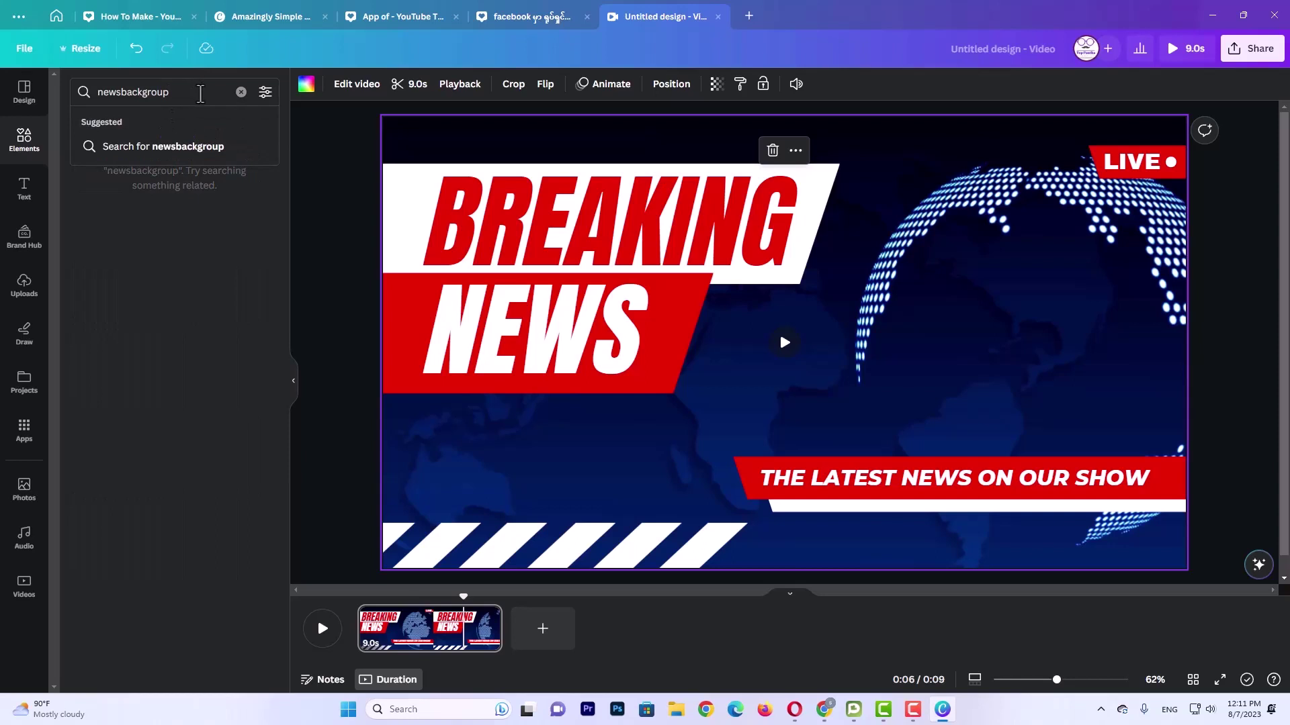
pyautogui.doubleClick(201, 93)
pyautogui.write('news')
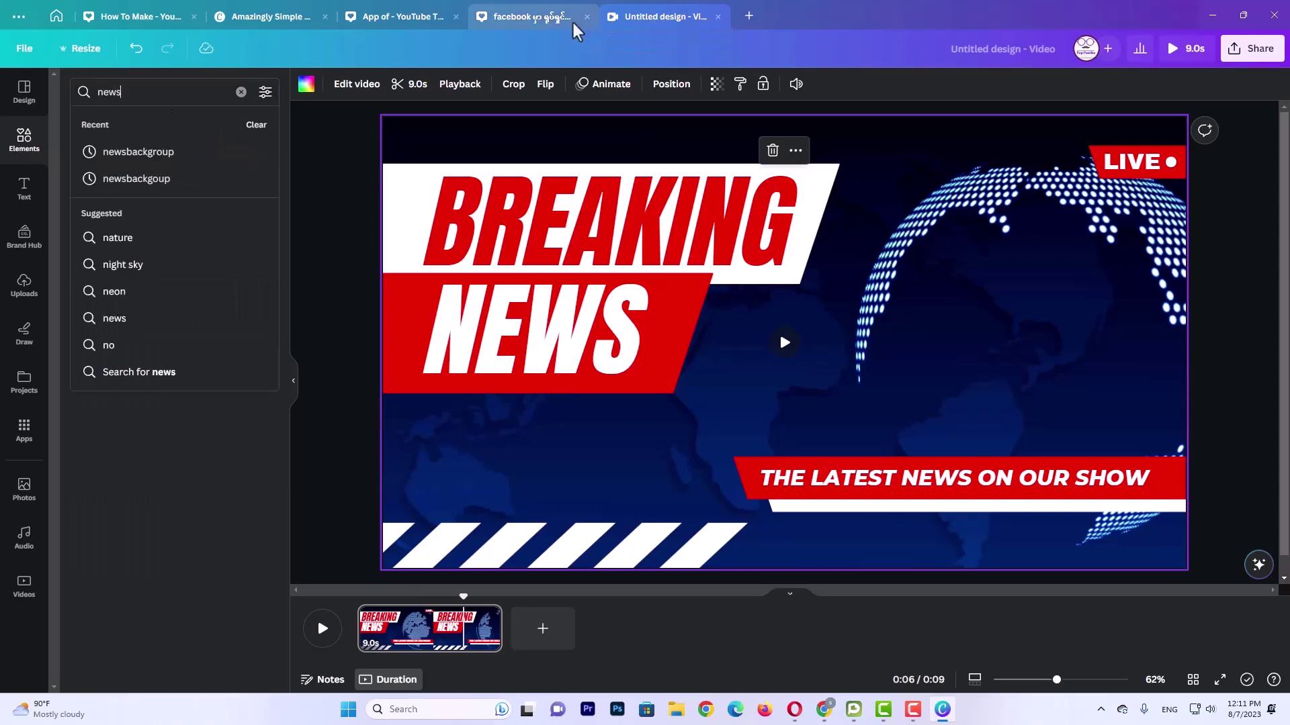
pyautogui.write(' back')
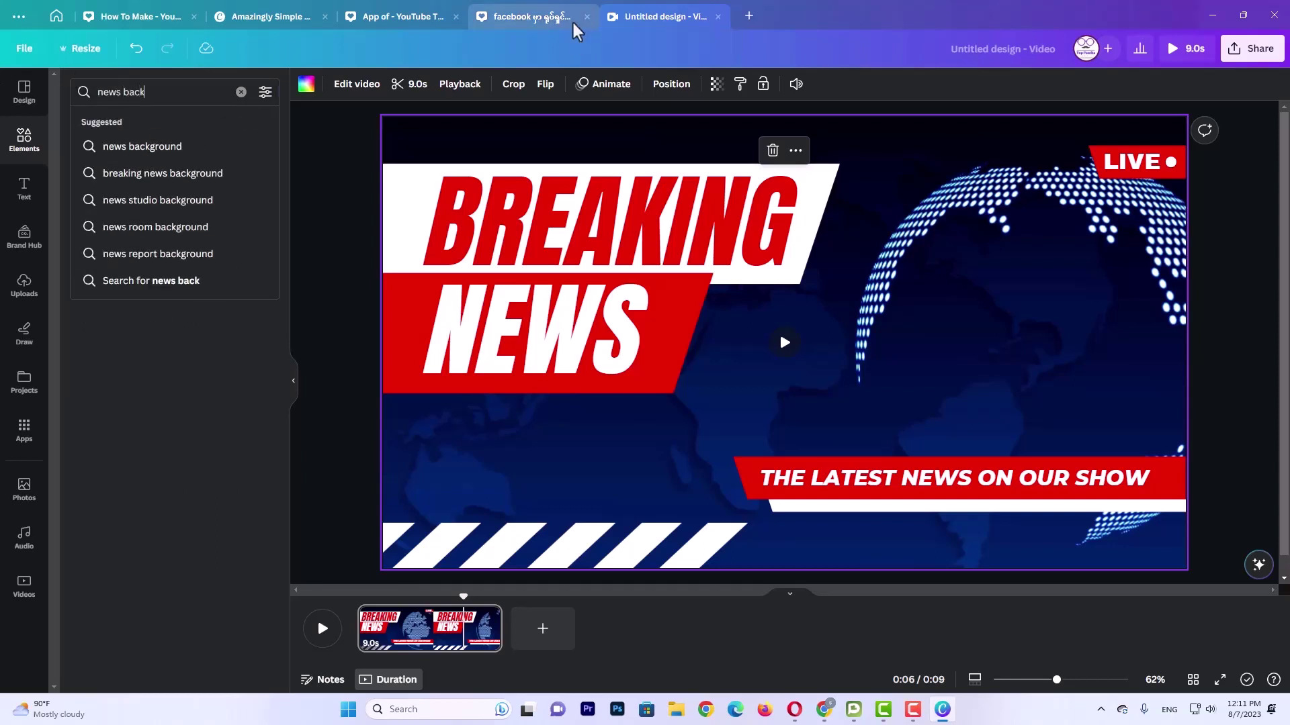
pyautogui.write('ground')
pyautogui.press('Return')
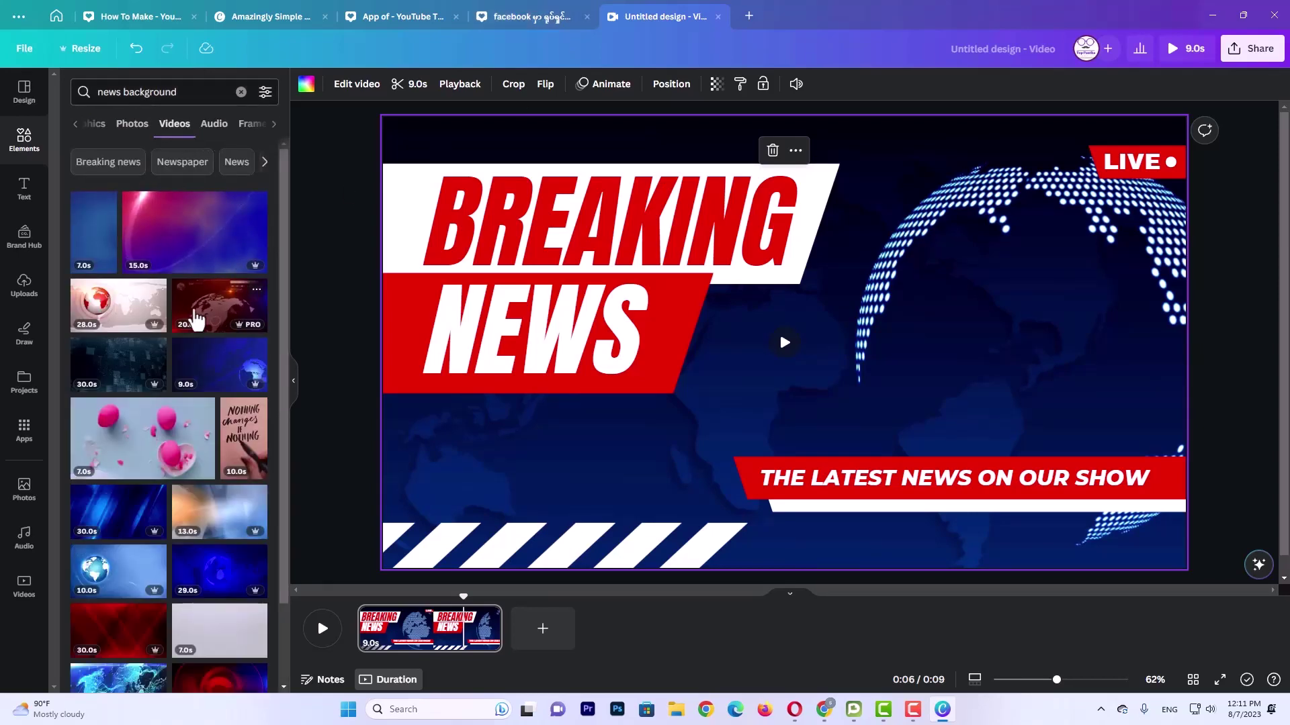
pyautogui.scroll(-7, 195, 329)
pyautogui.scroll(-3, 196, 362)
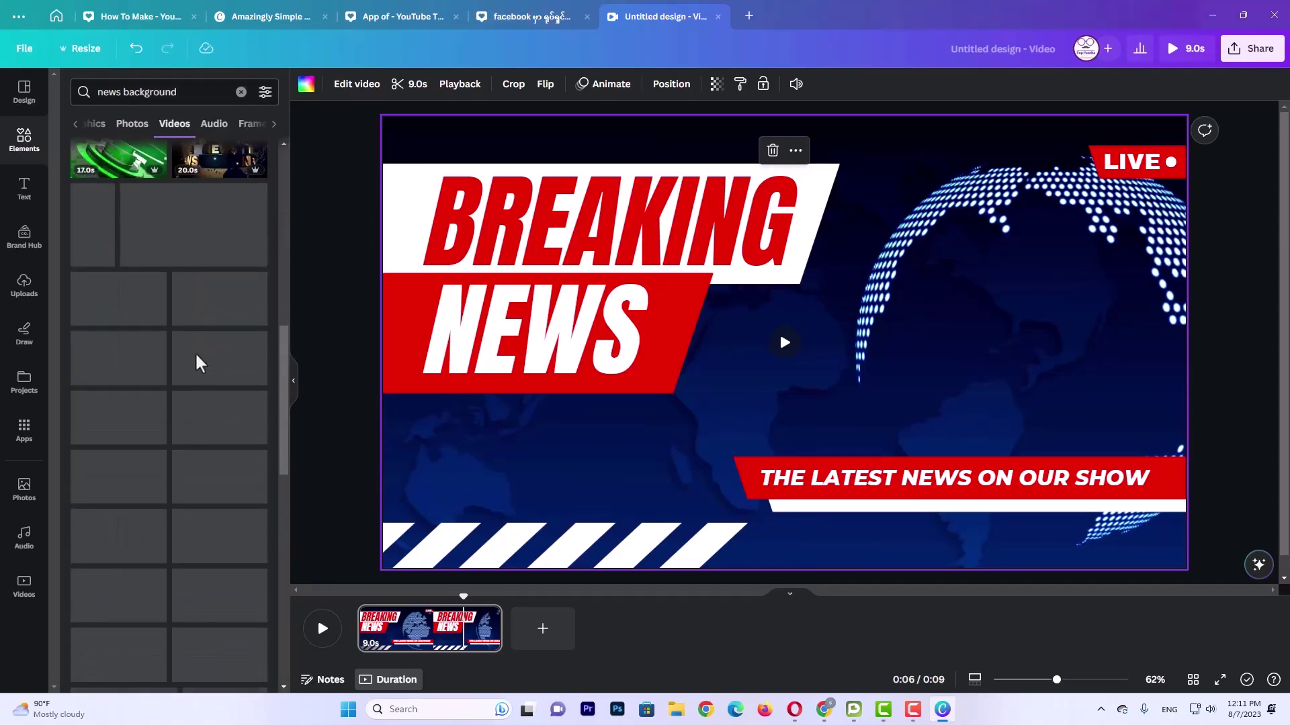
pyautogui.scroll(5, 202, 356)
pyautogui.scroll(-5, 202, 349)
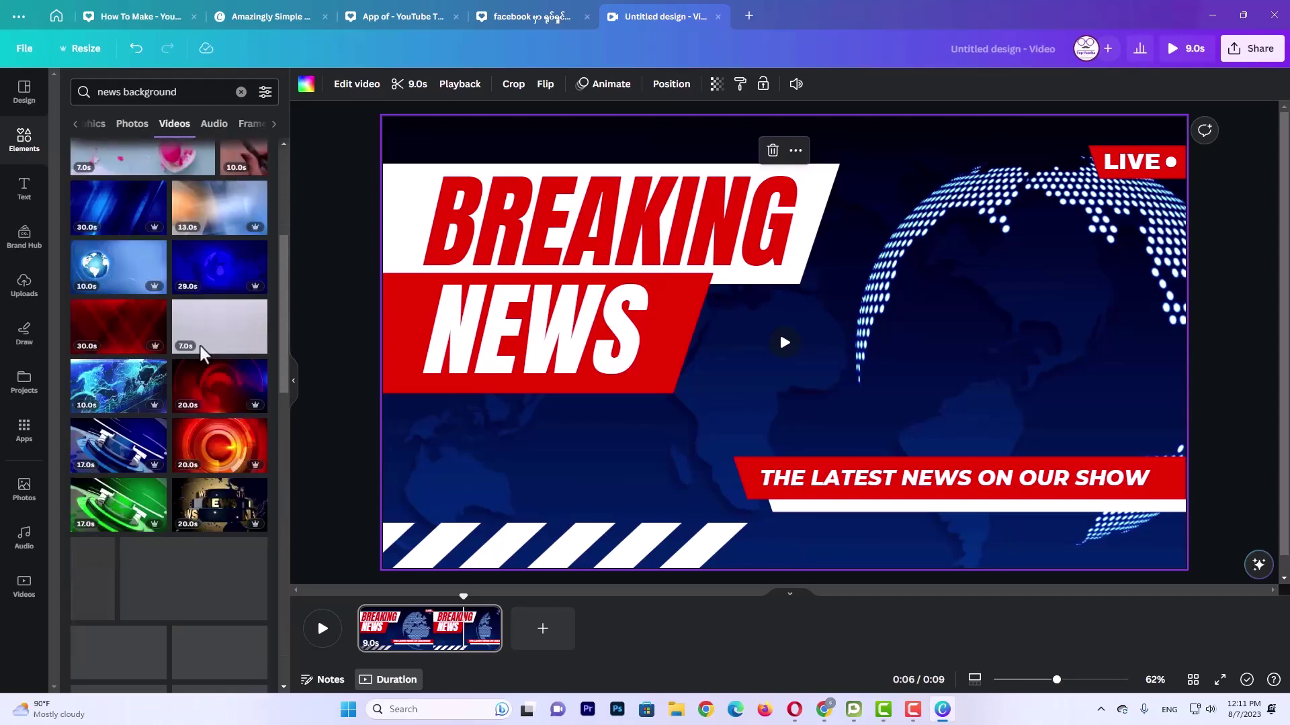
# Delete the template's globe background video and clear the remaining breaking-news elements from the page
pyautogui.click(772, 150)
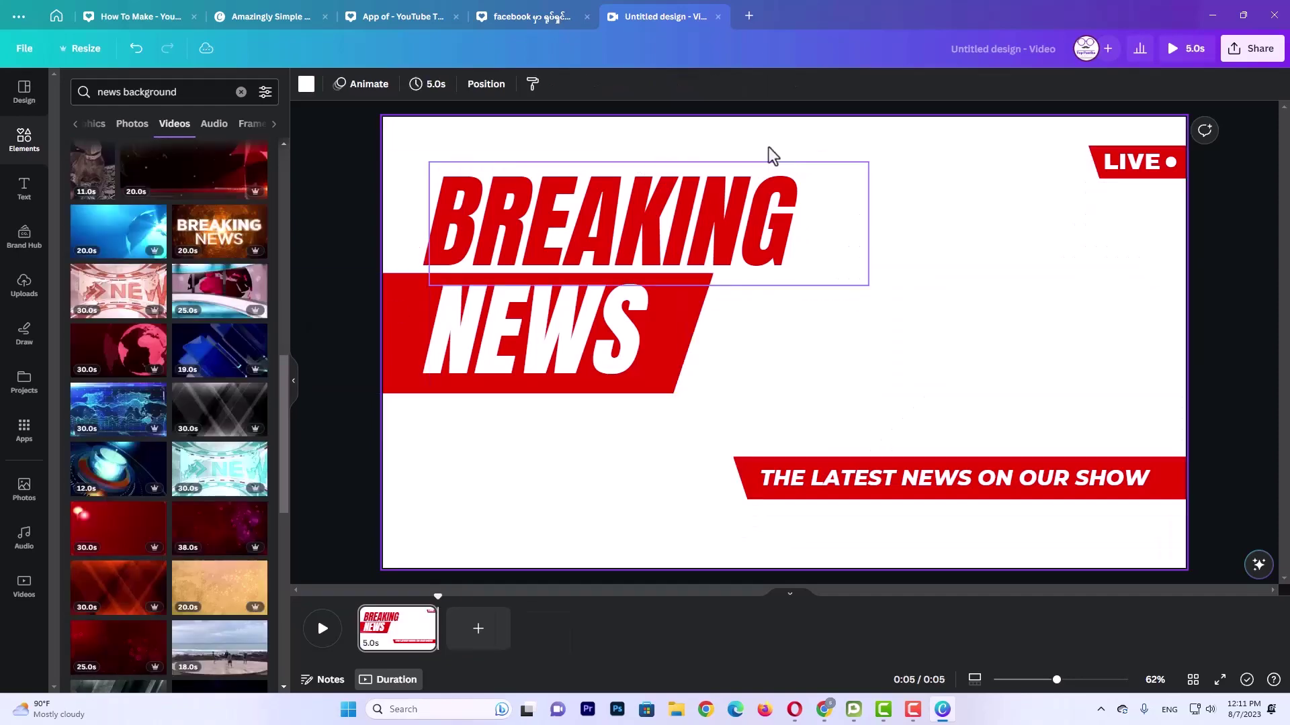
pyautogui.click(668, 259)
pyautogui.click(388, 624)
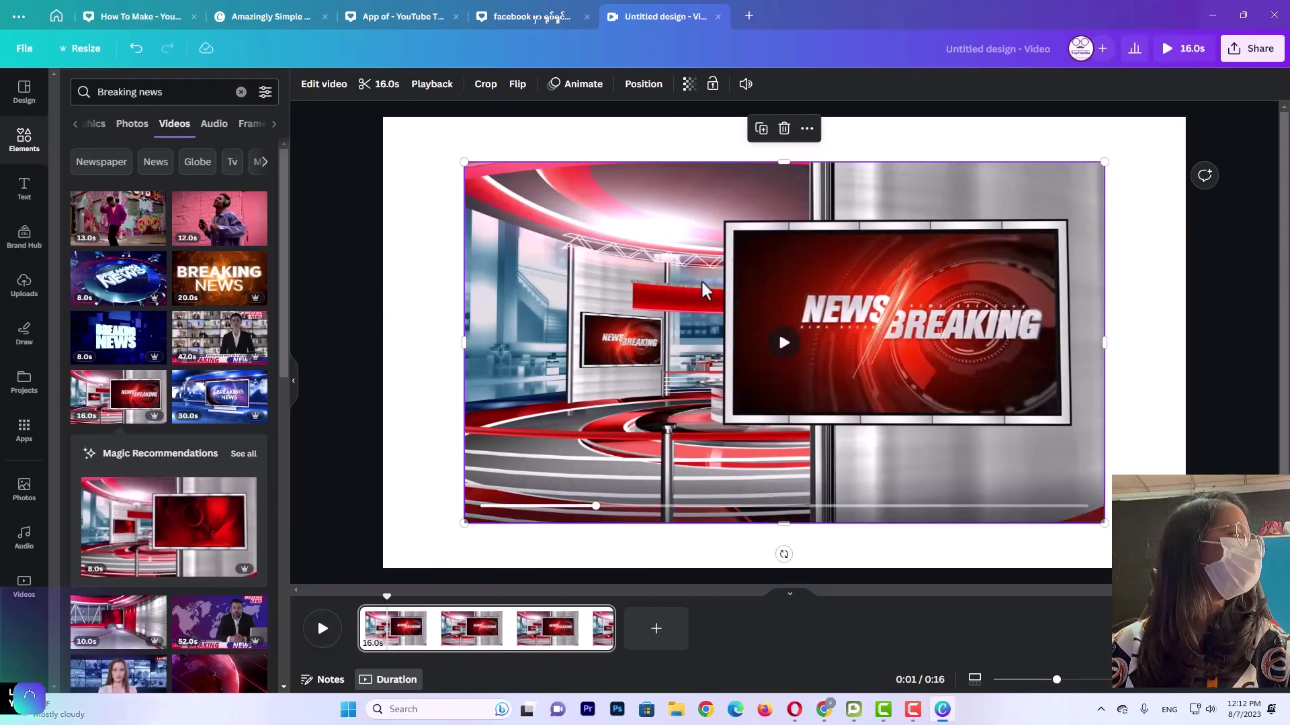
# Move and stretch the "News Breaking" studio video so that it fills the whole page
pyautogui.moveTo(459, 161); pyautogui.dragTo(378, 131)
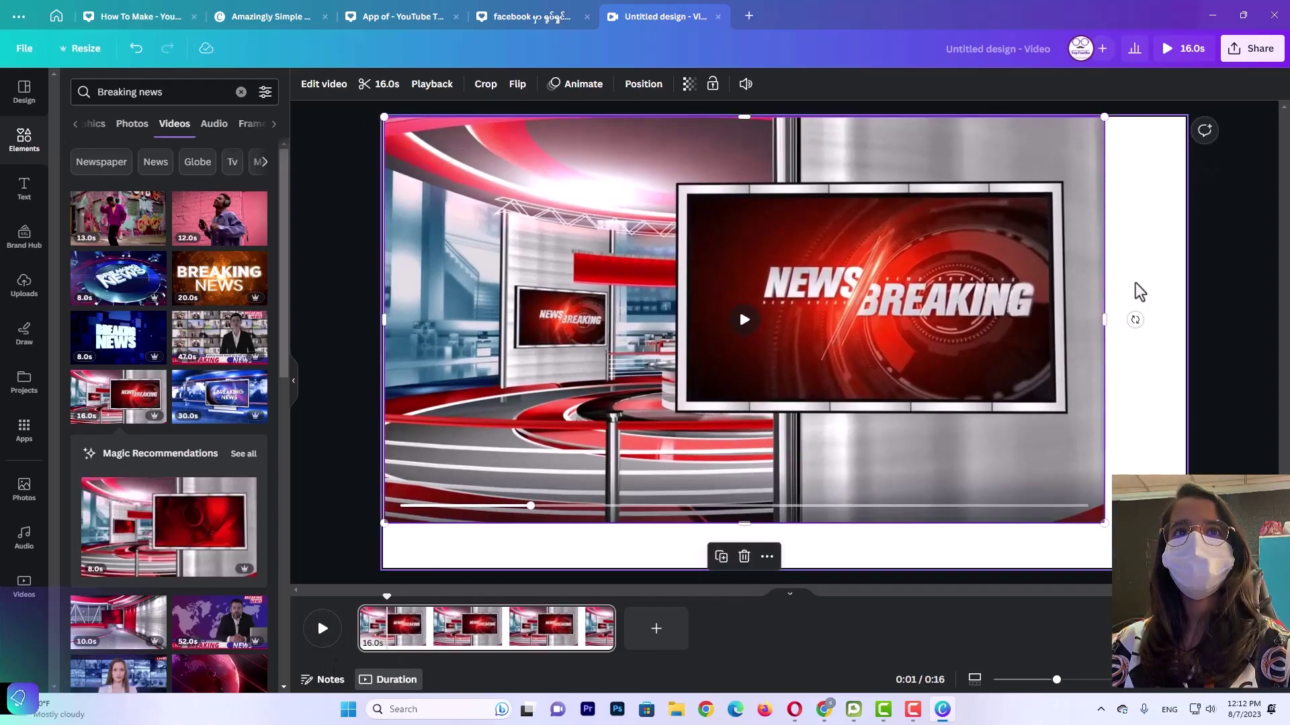
pyautogui.moveTo(1105, 319); pyautogui.dragTo(1190, 337)
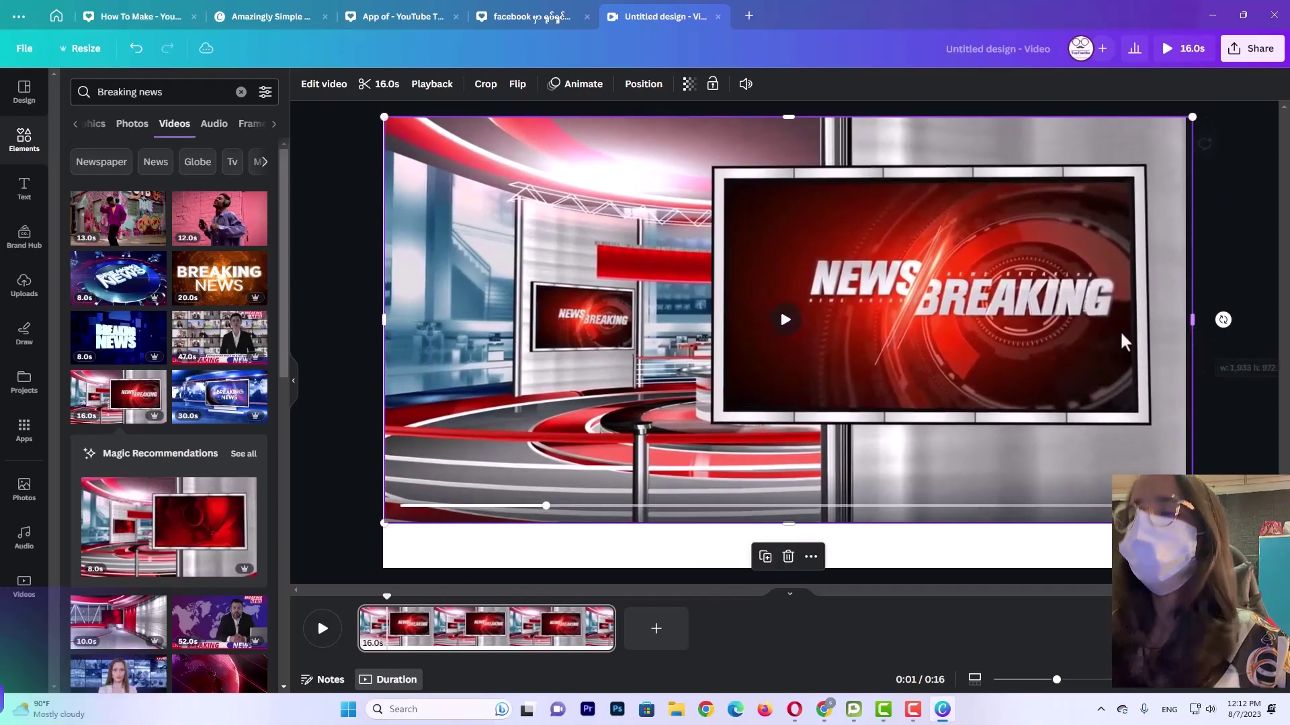
pyautogui.moveTo(1032, 303); pyautogui.dragTo(1032, 347)
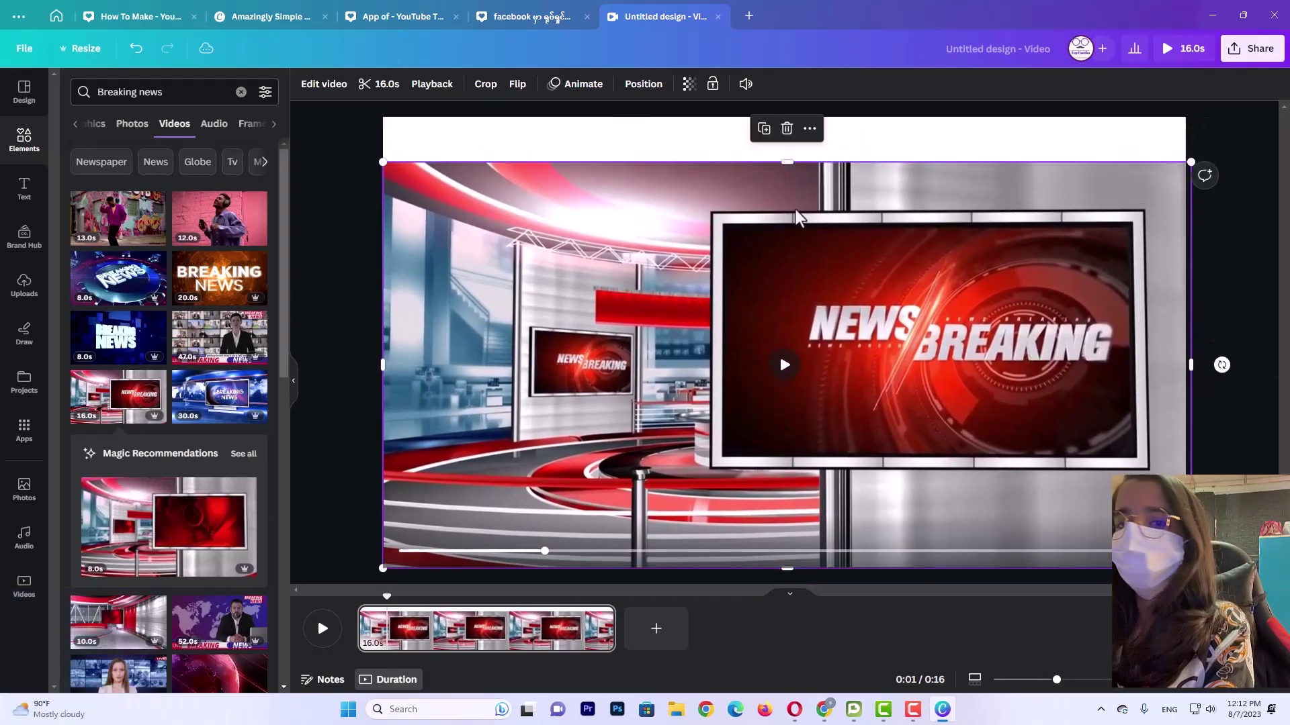
pyautogui.moveTo(784, 162); pyautogui.dragTo(789, 120)
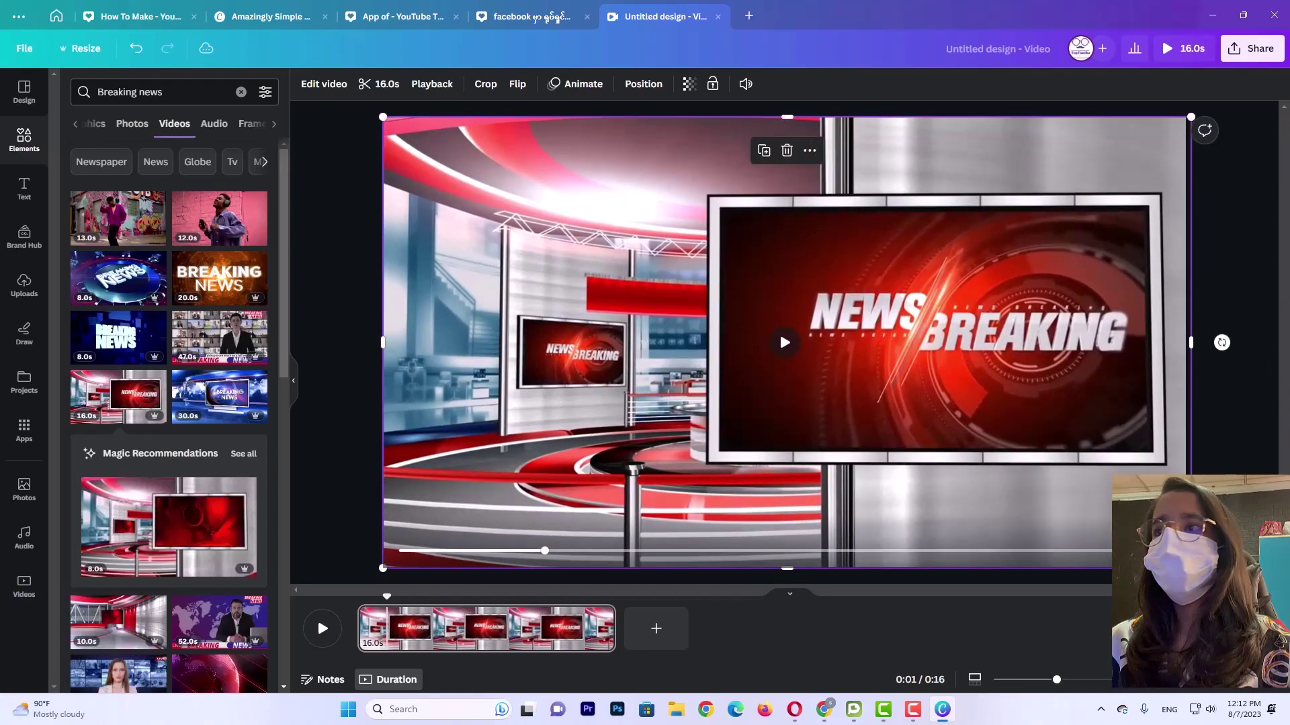
pyautogui.click(1242, 197)
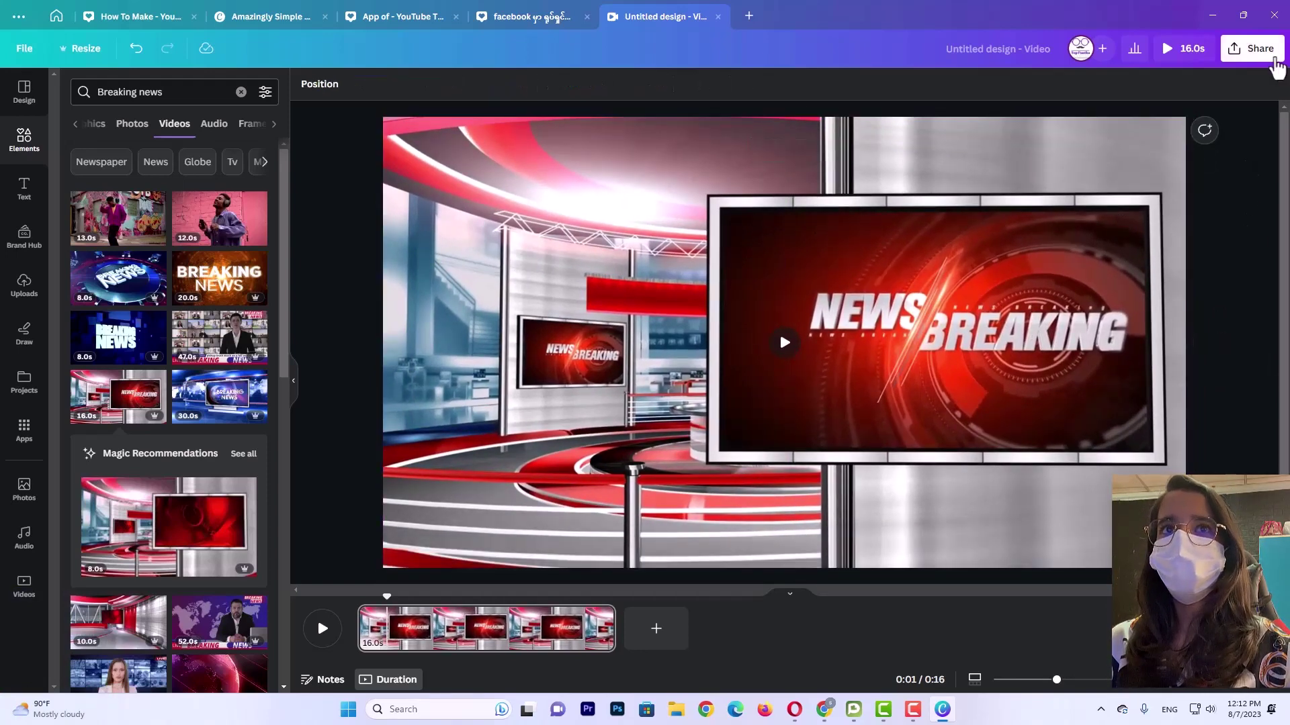
# Download the news studio design as an MP4 video at 1080p (HD) quality
pyautogui.click(1260, 59)
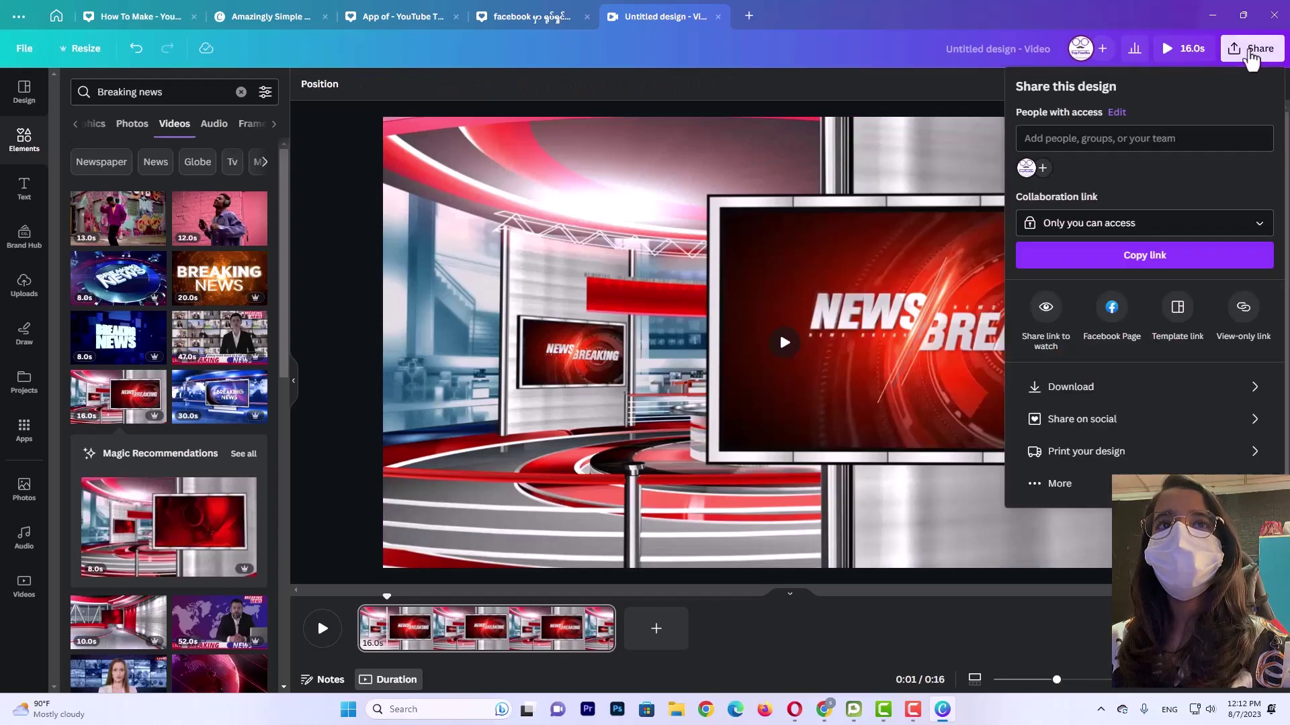
pyautogui.click(1062, 387)
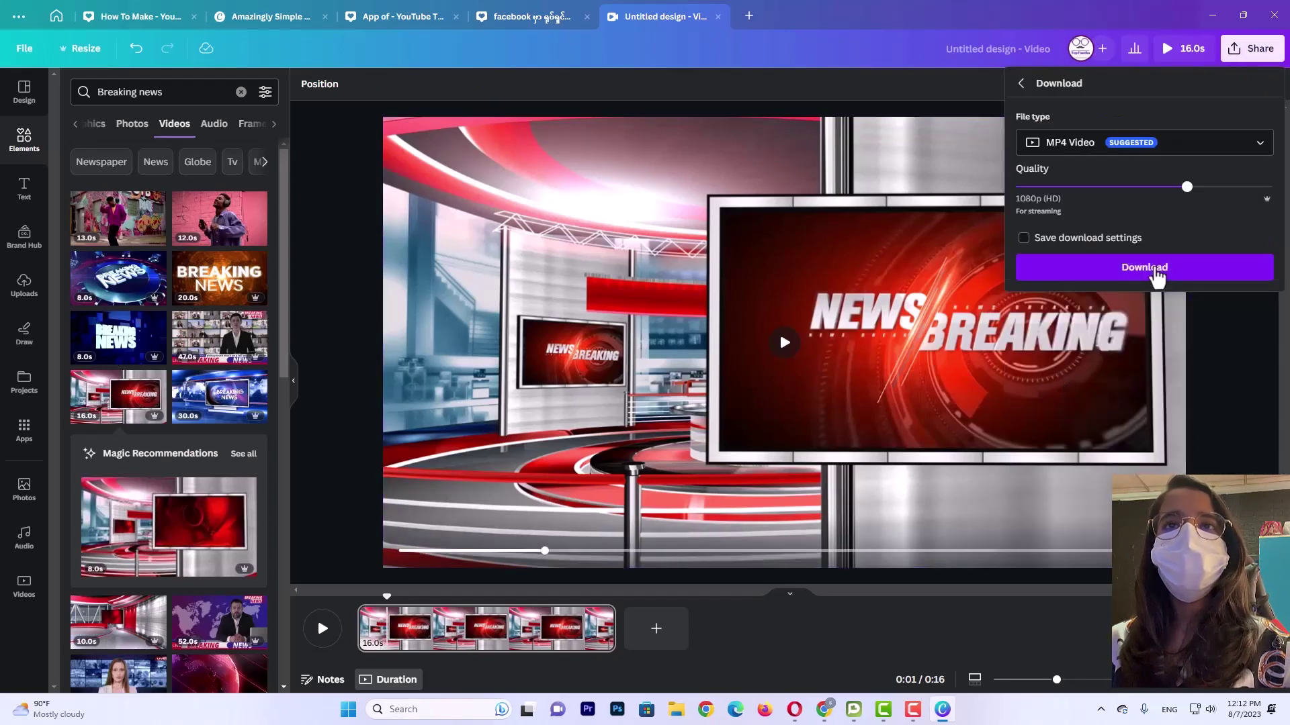
pyautogui.click(1159, 269)
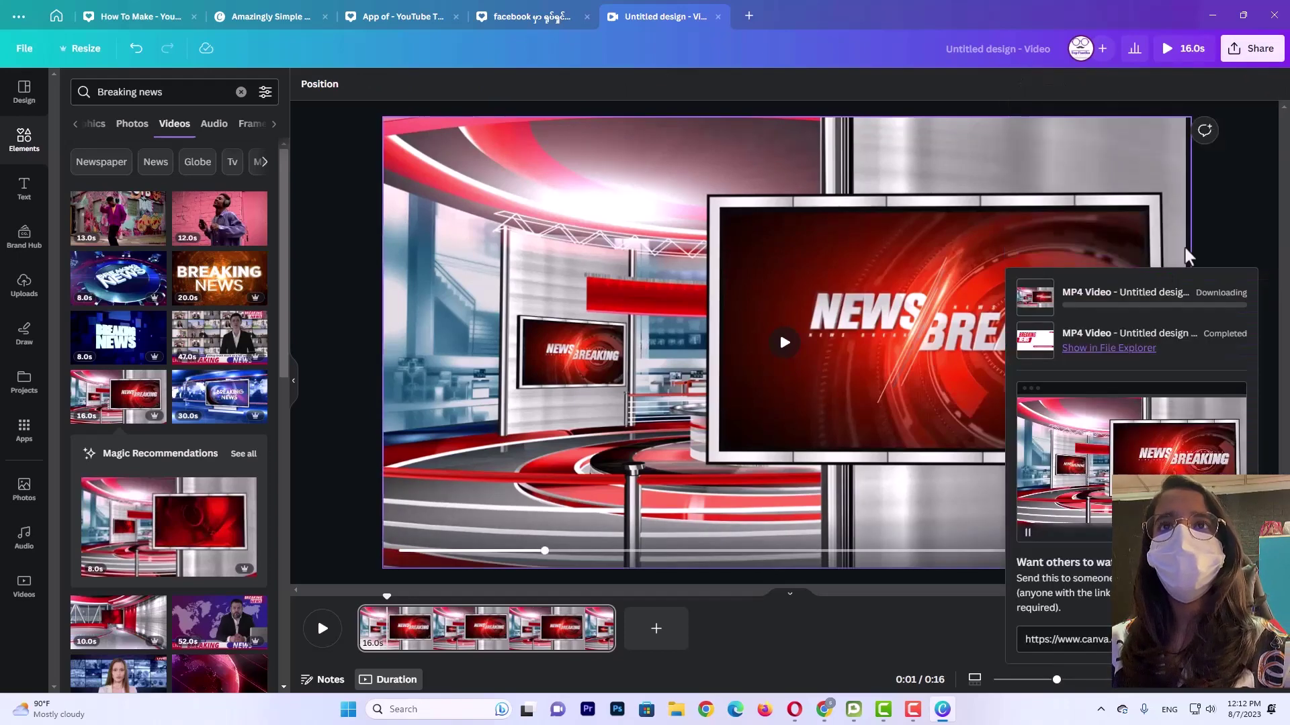
pyautogui.click(1194, 206)
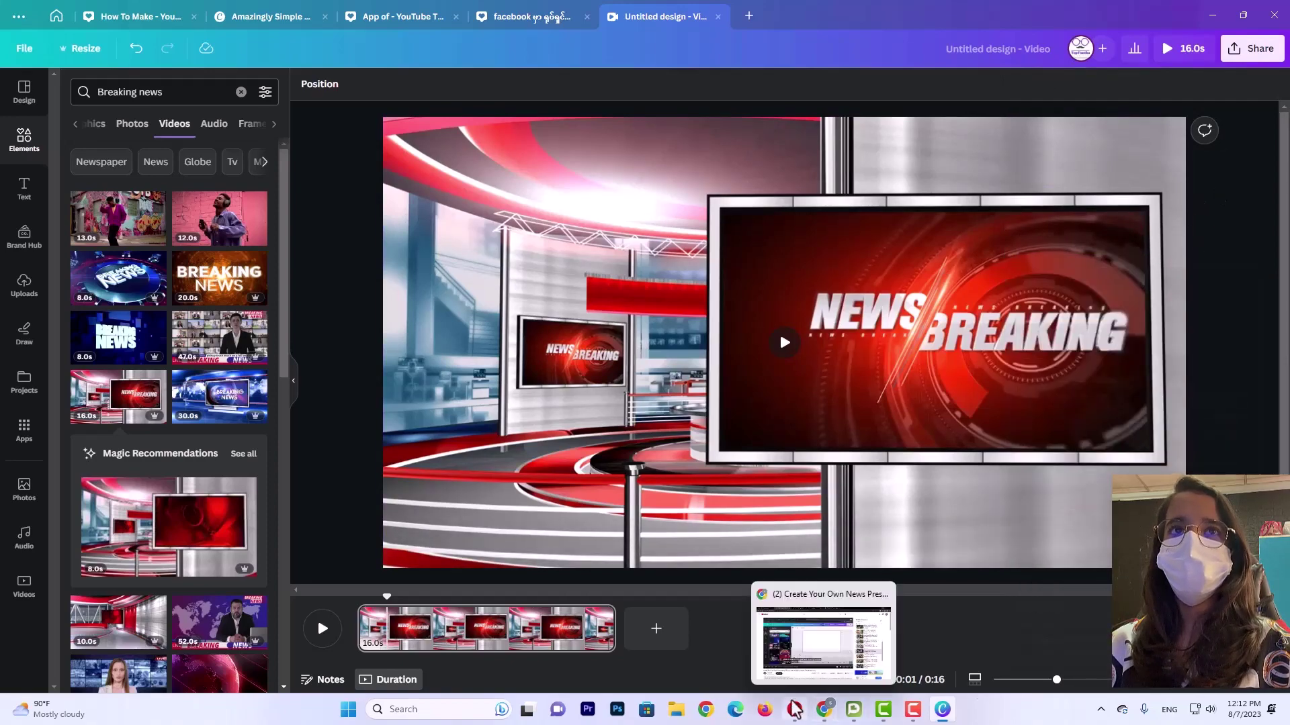
# Switch to KreadoAI's My project page in Chrome and download both presenter videos, the 25-second and the 40-second one
pyautogui.click(830, 717)
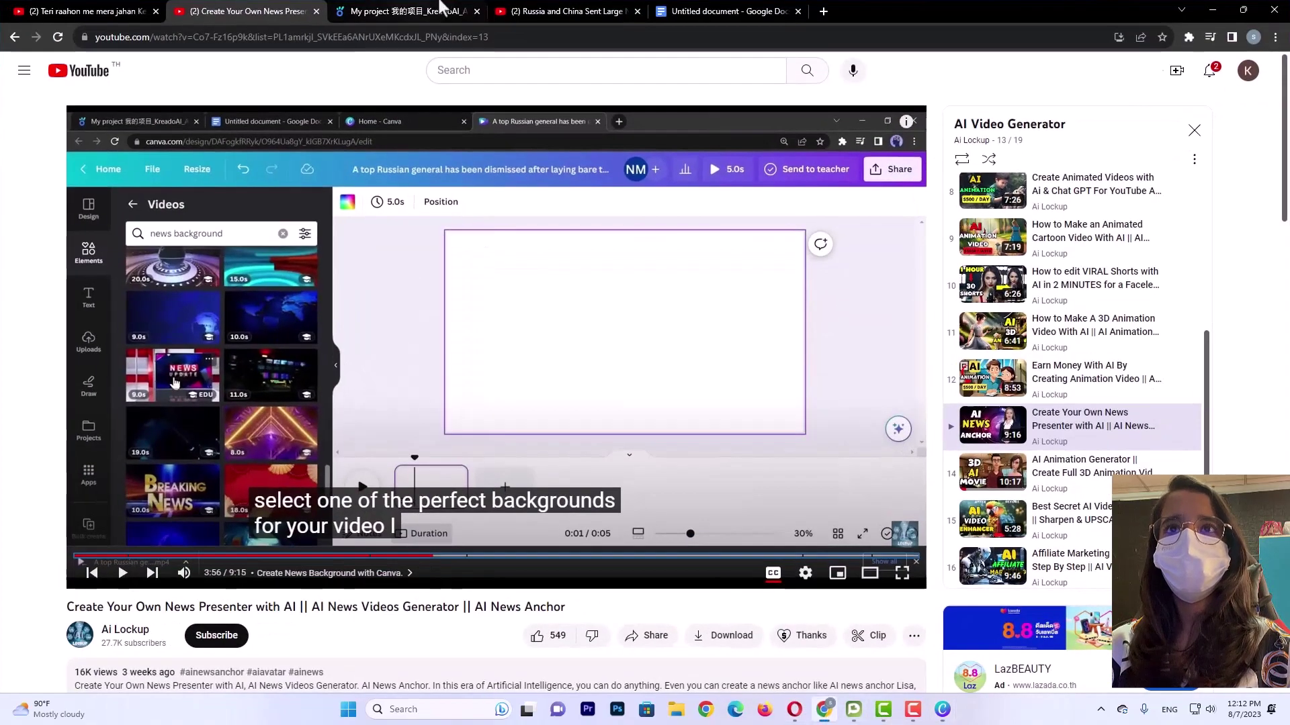
pyautogui.click(443, 10)
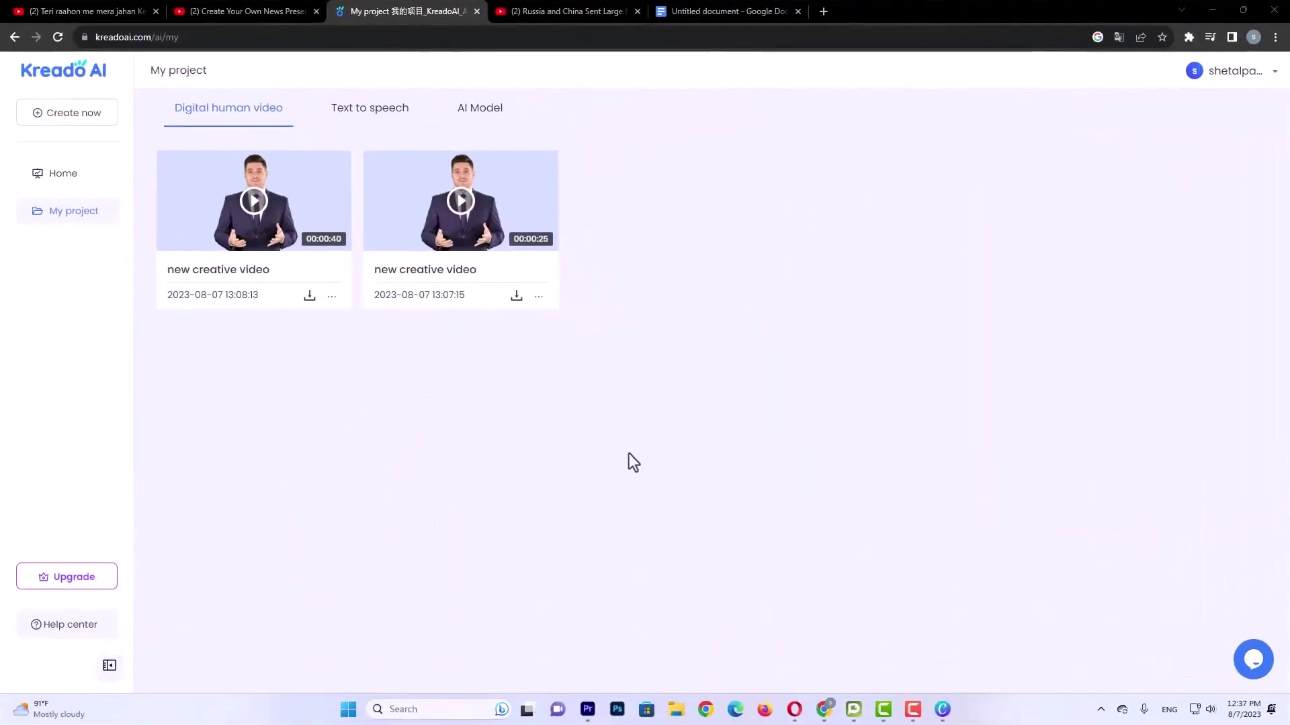
pyautogui.click(516, 297)
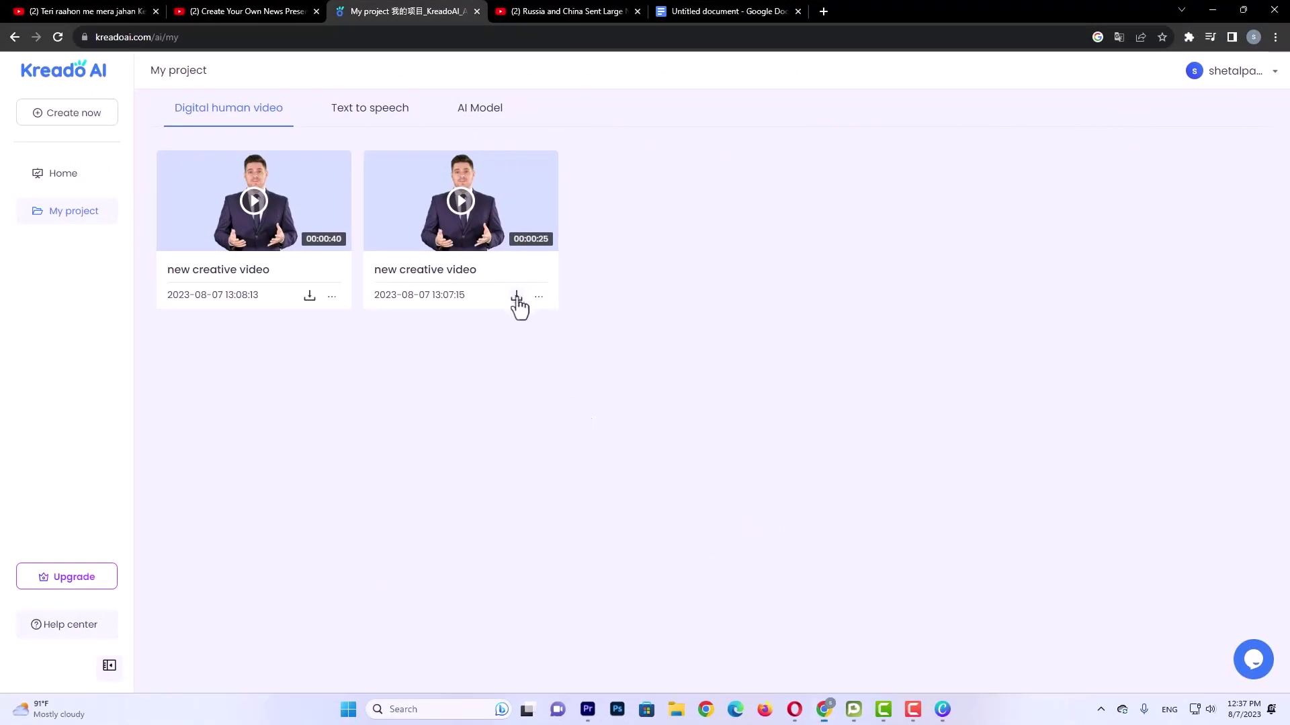
pyautogui.click(309, 301)
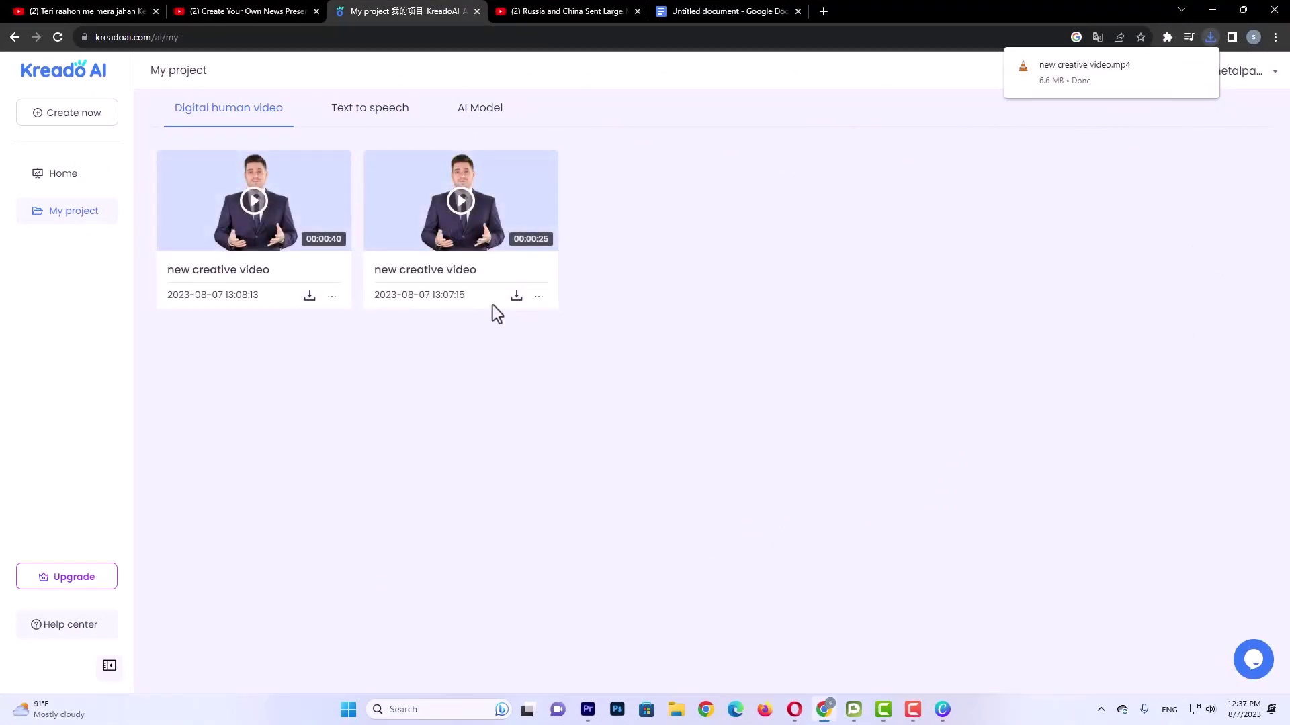
pyautogui.moveTo(1107, 74)
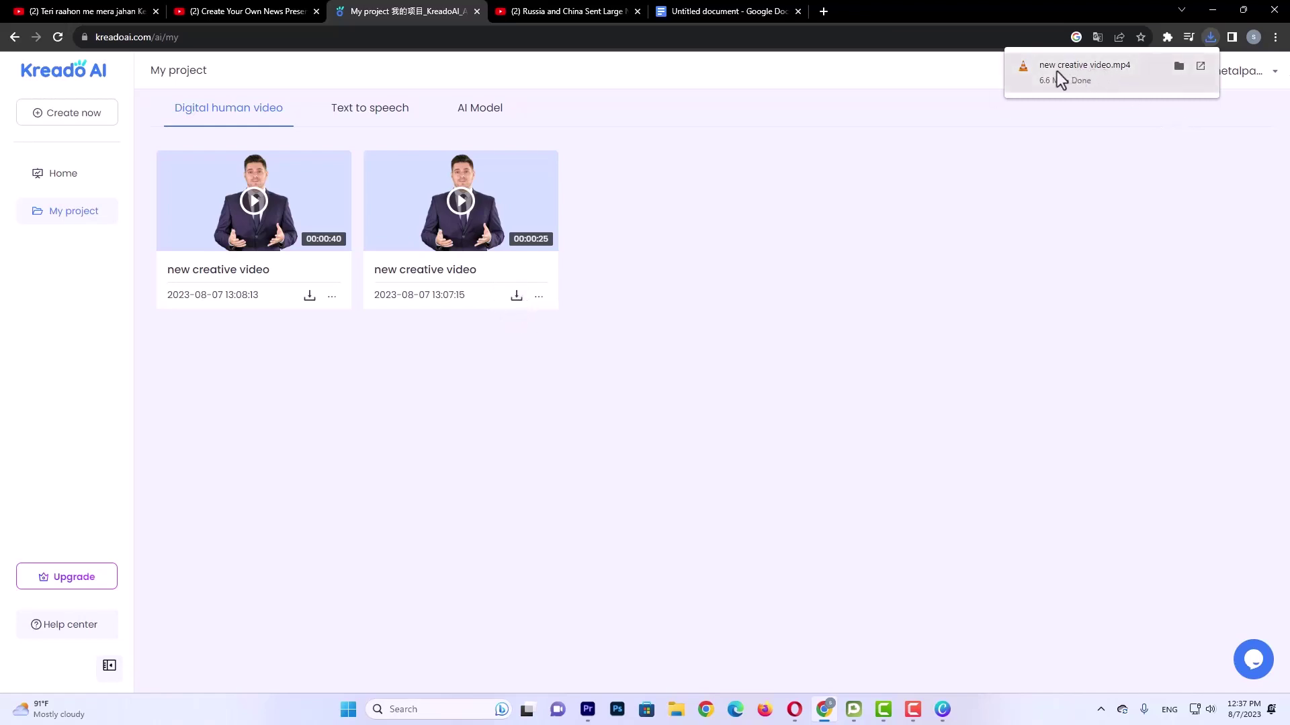
# Switch to Premiere Pro and import both downloaded presenter videos, "new creative video" and "new creative video (1)", into the project
pyautogui.click(1213, 10)
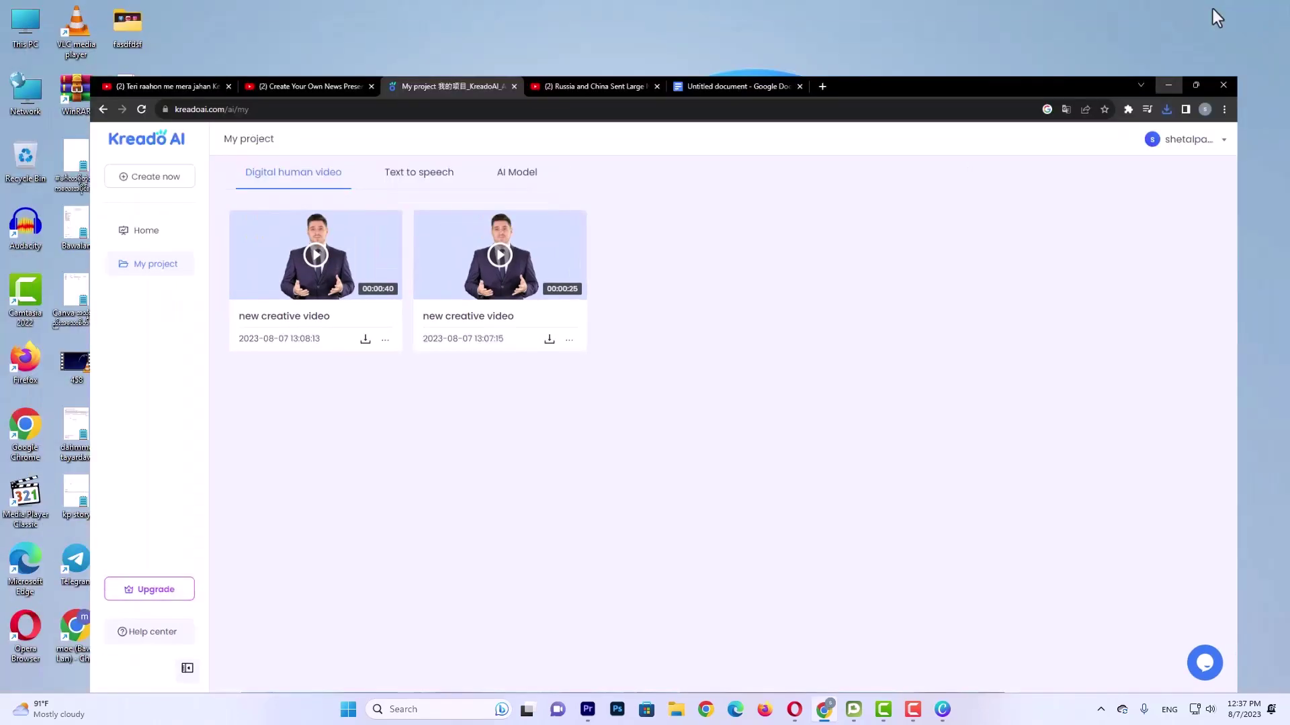
pyautogui.click(588, 710)
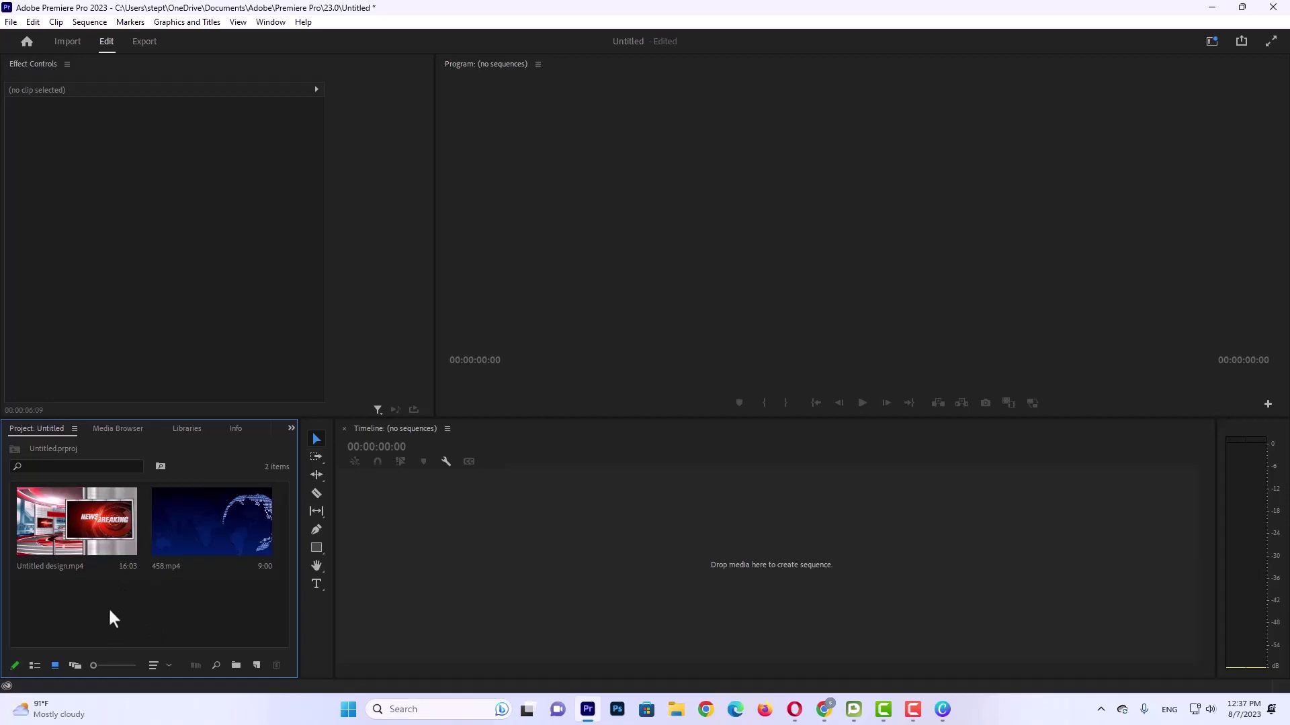
pyautogui.rightClick(104, 590)
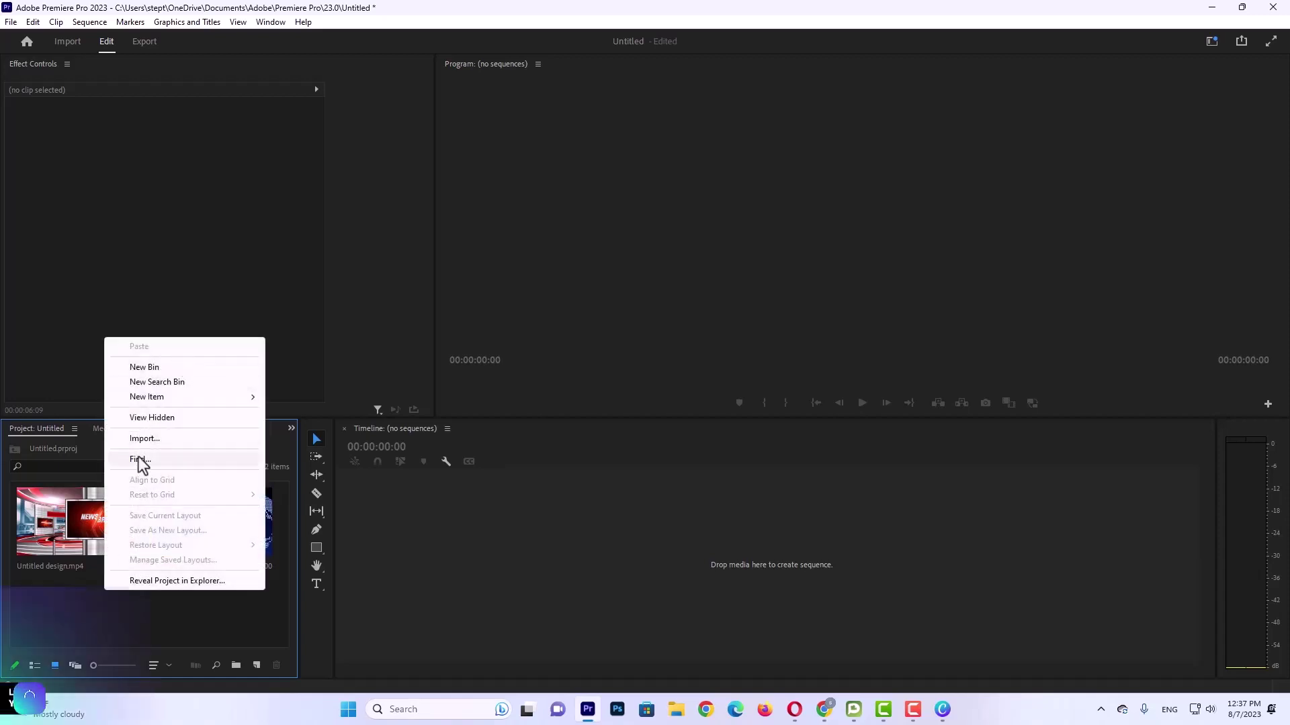
pyautogui.click(149, 439)
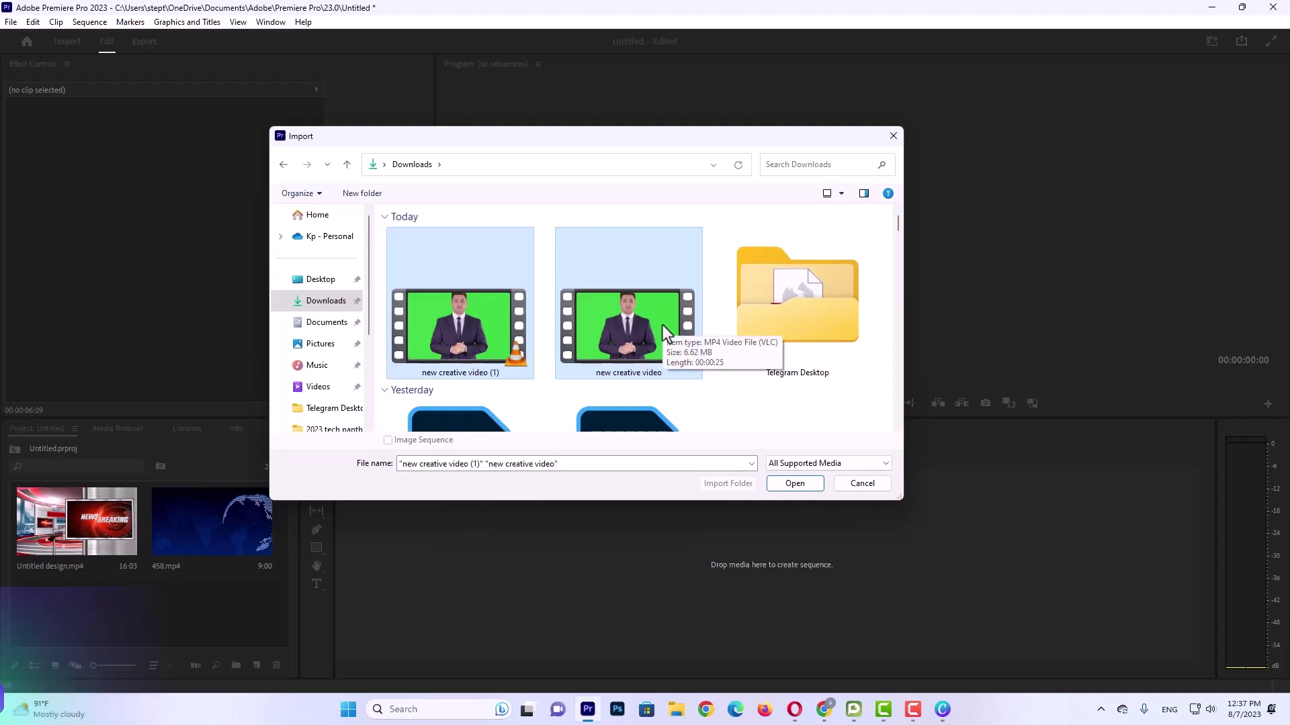
pyautogui.press('Return')
pyautogui.click(172, 584)
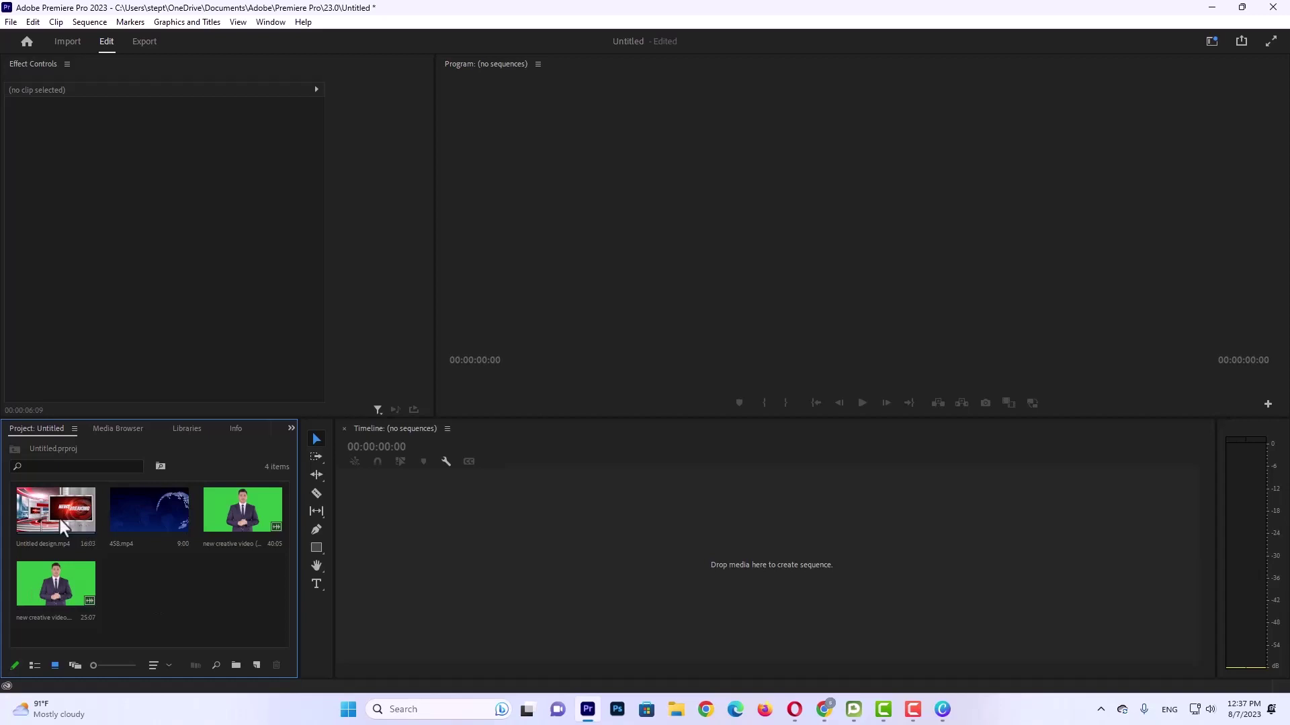
# Build a sequence on V1 from 458.mp4 and Untitled design.mp4, with both presenter videos back to back on V2 from the studio clip's start
pyautogui.moveTo(51, 511); pyautogui.dragTo(389, 613)
pyautogui.moveTo(358, 568); pyautogui.dragTo(356, 571)
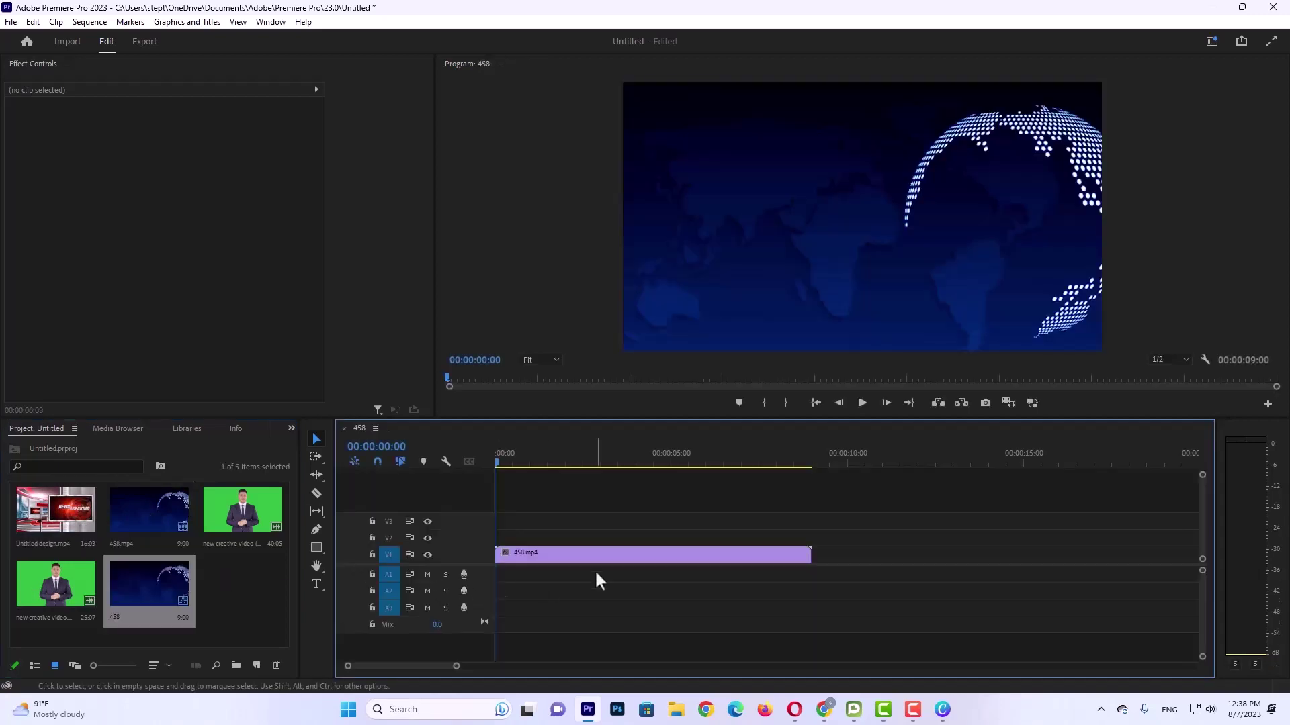
pyautogui.moveTo(591, 559); pyautogui.dragTo(588, 567)
pyautogui.moveTo(58, 511); pyautogui.dragTo(832, 571)
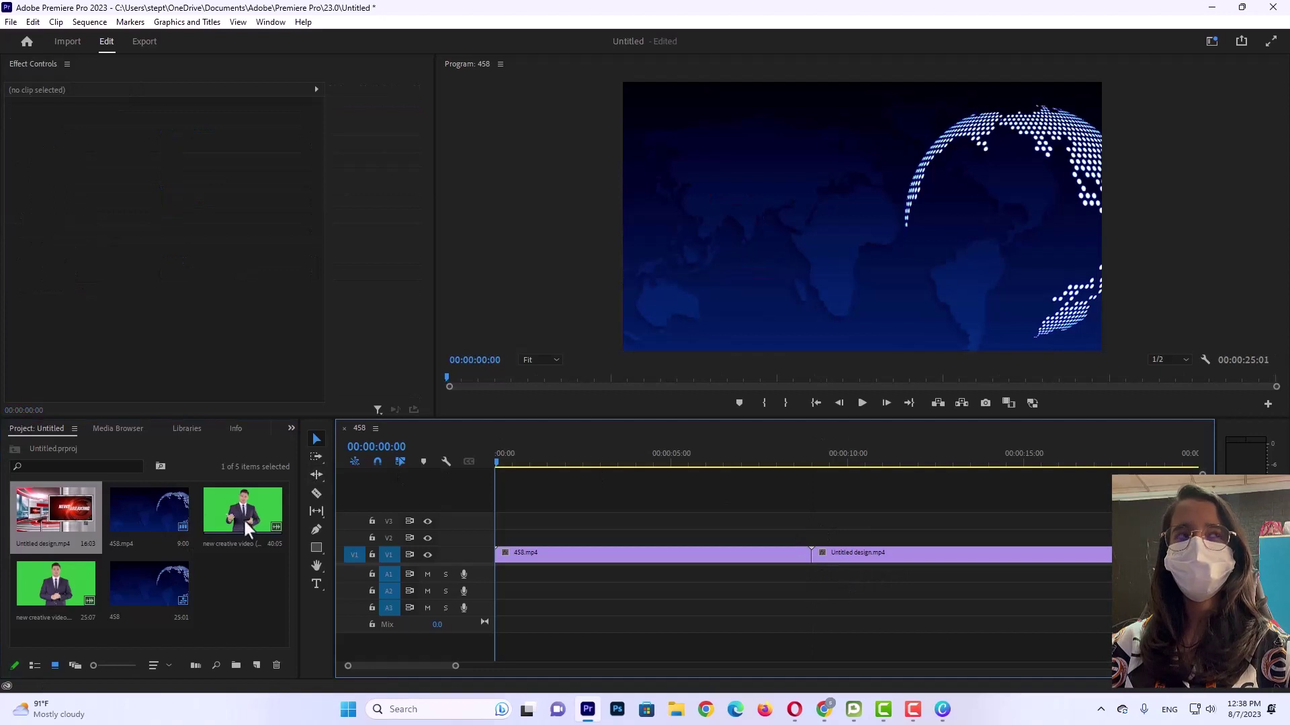
pyautogui.moveTo(230, 512); pyautogui.dragTo(844, 567)
pyautogui.moveTo(414, 672); pyautogui.dragTo(718, 669)
# Copy the studio background clip and paste three more copies of it along track V1
pyautogui.click(566, 555)
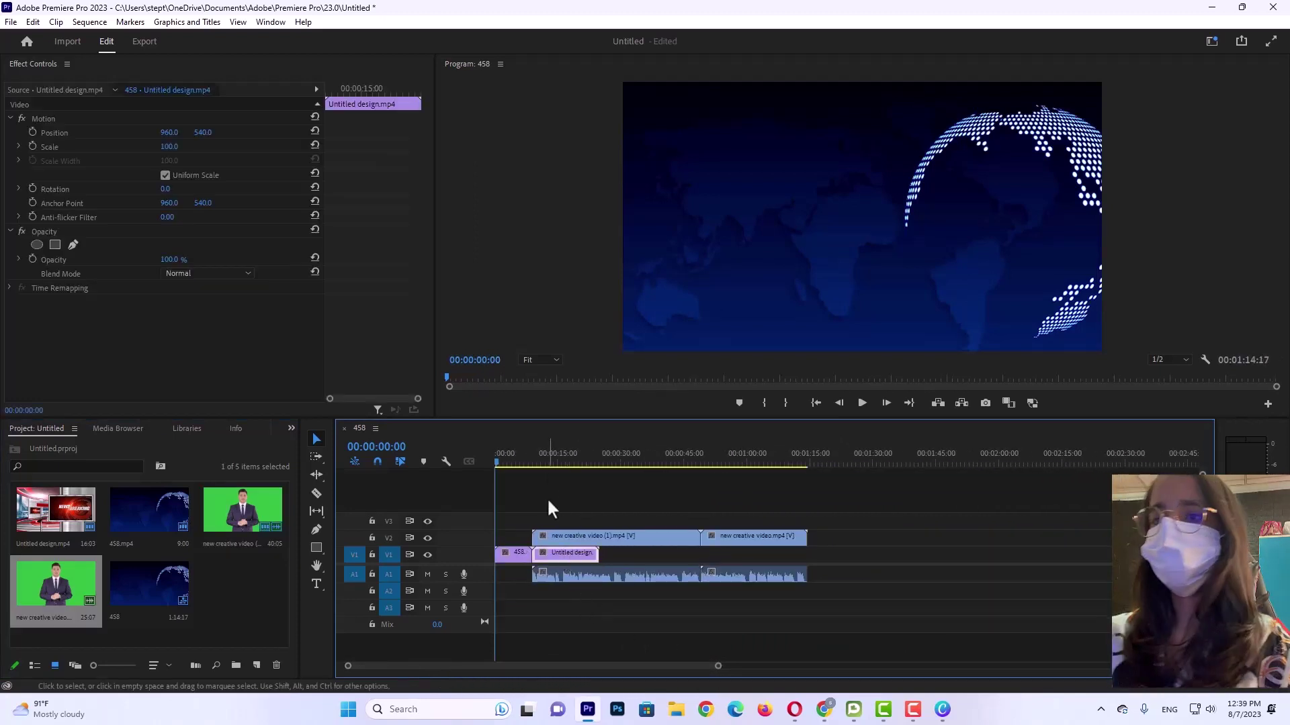
pyautogui.click(553, 456)
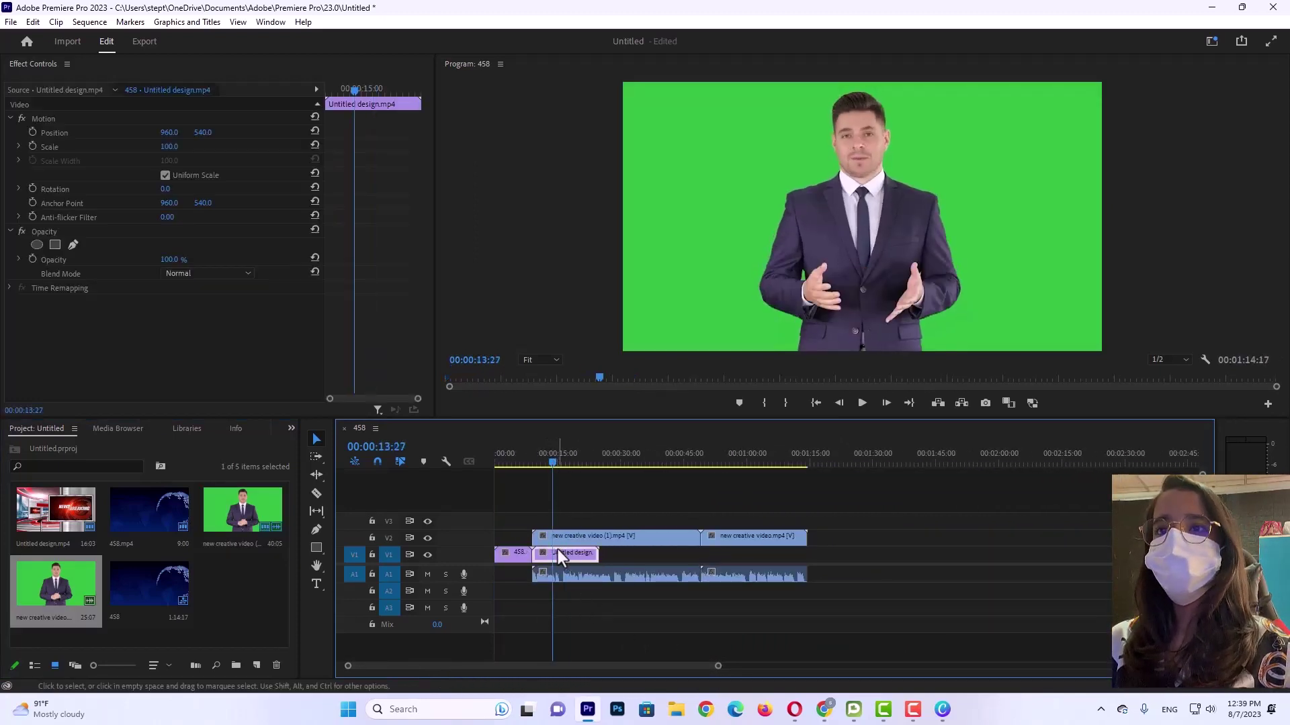
pyautogui.moveTo(597, 553)
pyautogui.mouseDown()
pyautogui.moveTo(701, 549)
pyautogui.moveTo(597, 553)
pyautogui.mouseUp()
pyautogui.click(566, 555)
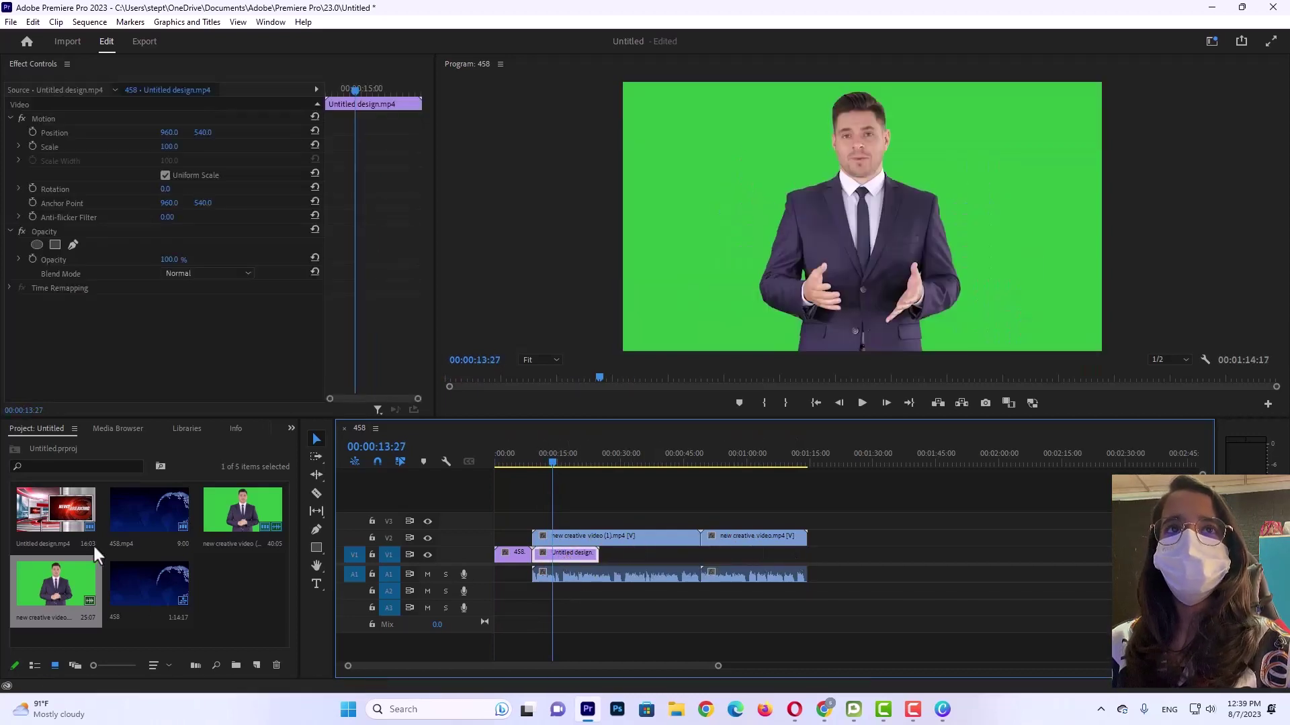
pyautogui.click(616, 460)
pyautogui.hotkey('ctrl', 'v')
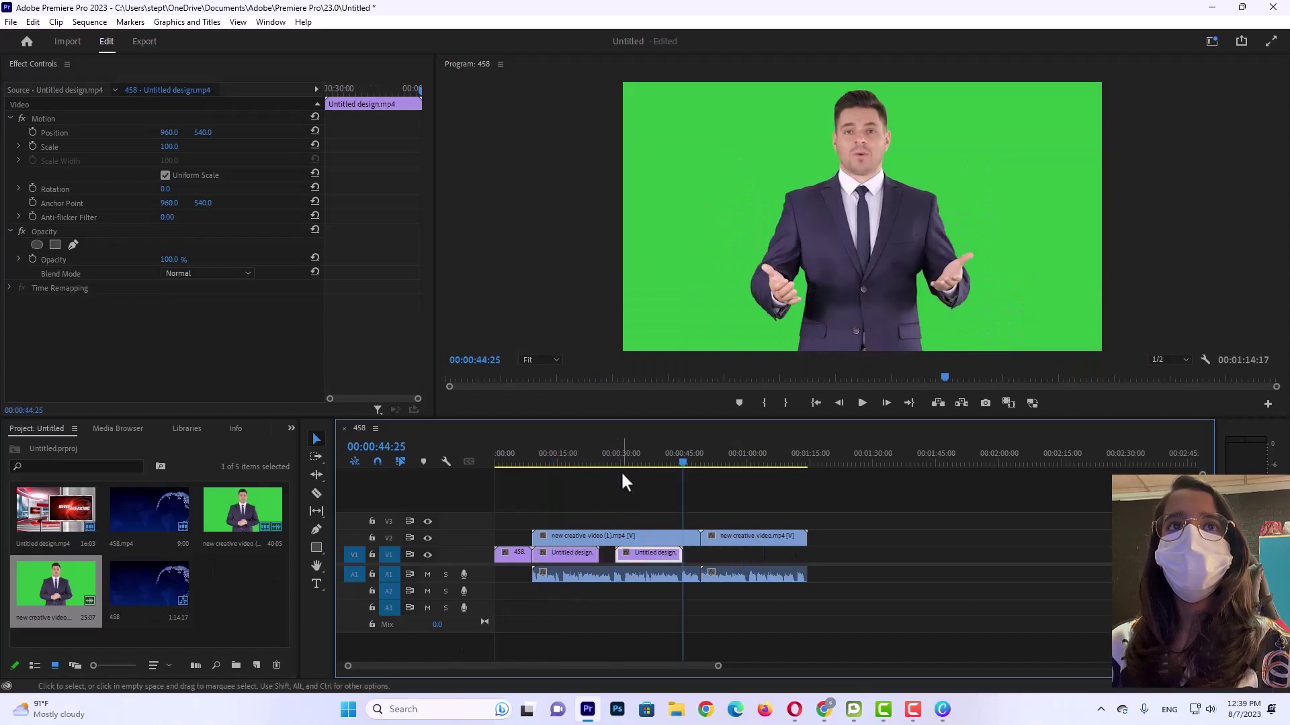
pyautogui.click(707, 455)
pyautogui.hotkey('ctrl', 'v')
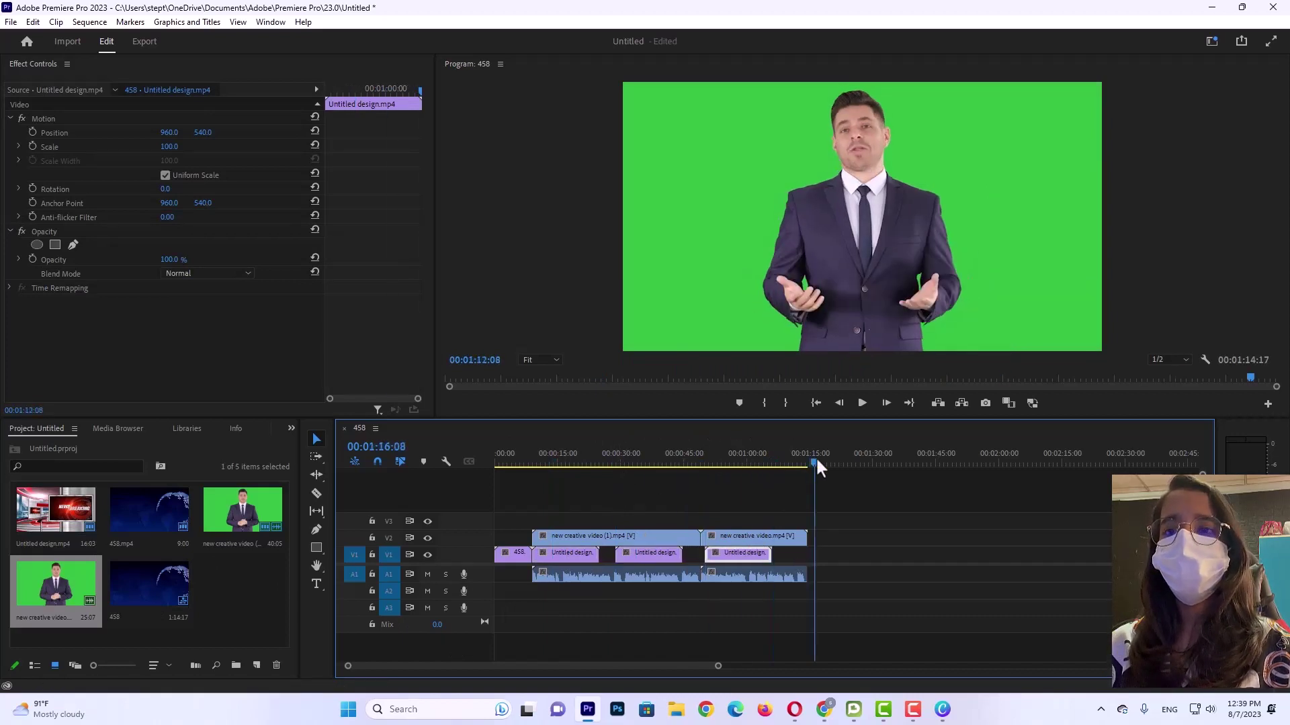
pyautogui.hotkey('ctrl', 'v')
# Move the three pasted studio clips end to end behind the first one on V1, closing the gaps beneath the presenter videos
pyautogui.moveTo(635, 562); pyautogui.dragTo(624, 562)
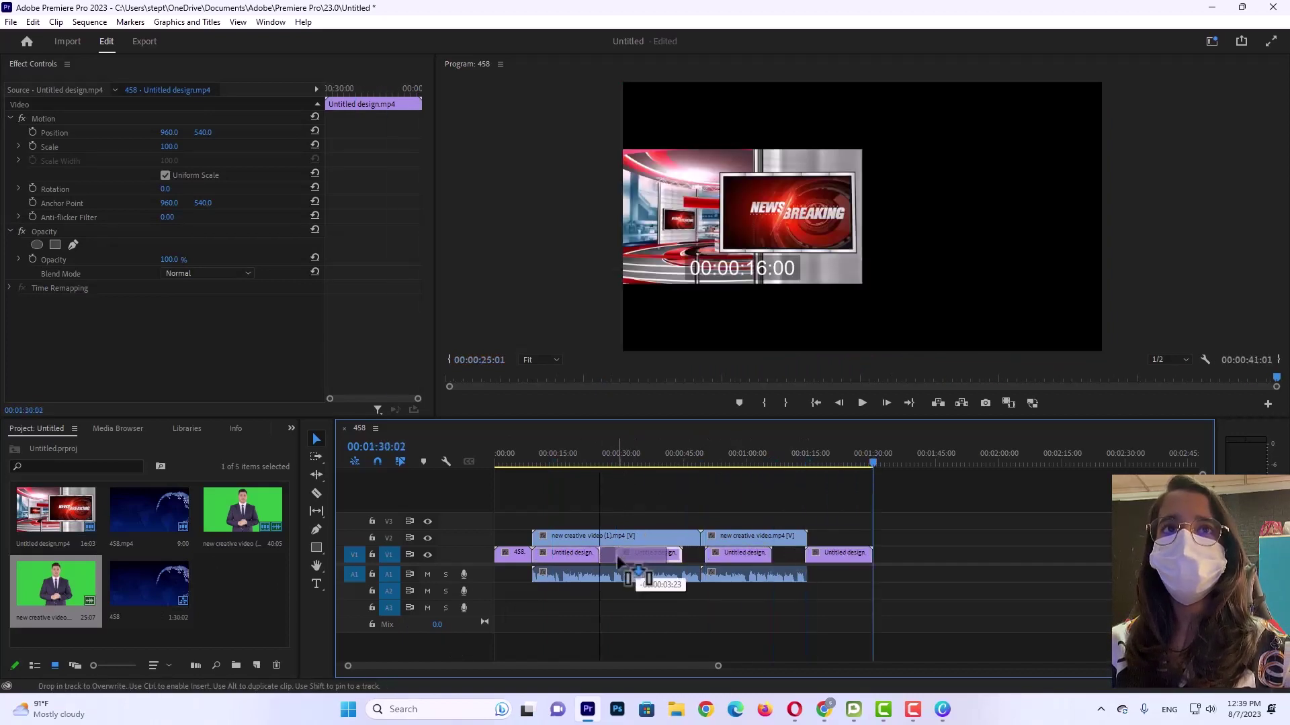
pyautogui.moveTo(766, 557); pyautogui.dragTo(731, 559)
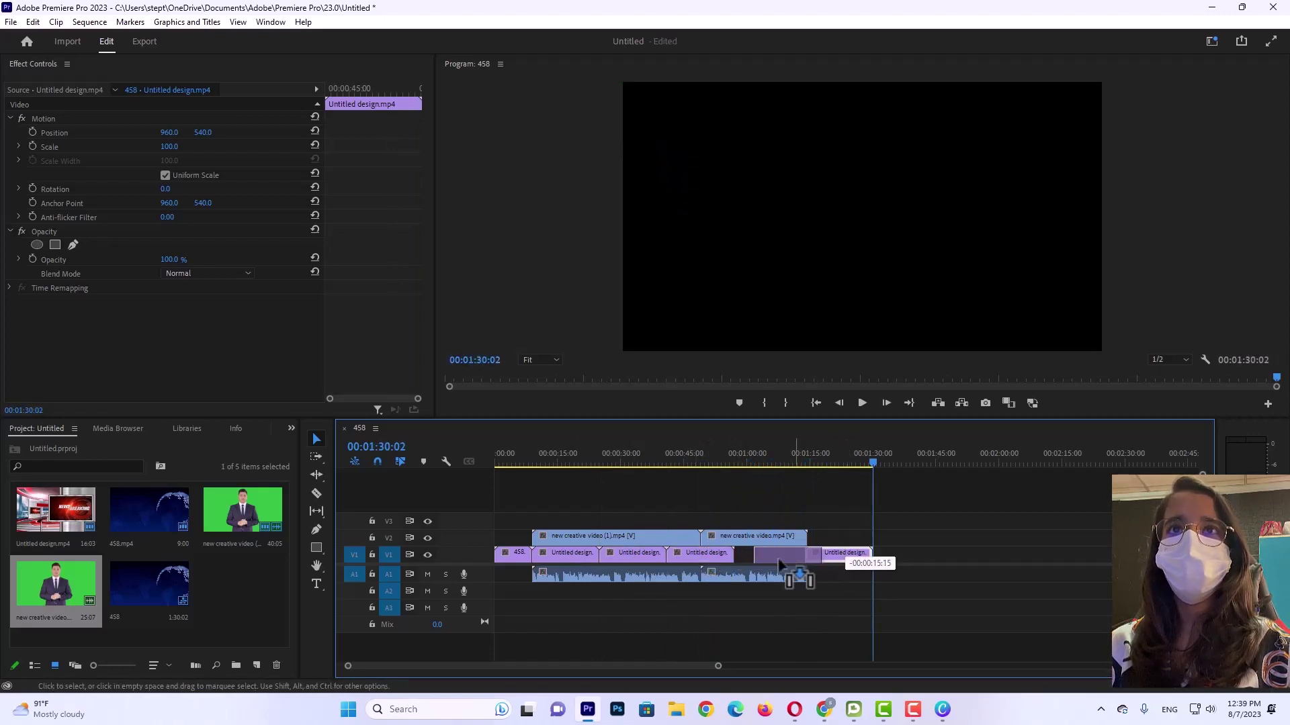
pyautogui.moveTo(852, 559); pyautogui.dragTo(781, 559)
pyautogui.click(820, 558)
pyautogui.moveTo(811, 457)
pyautogui.mouseDown()
pyautogui.moveTo(786, 457)
pyautogui.moveTo(801, 457)
pyautogui.mouseUp()
pyautogui.click(563, 557)
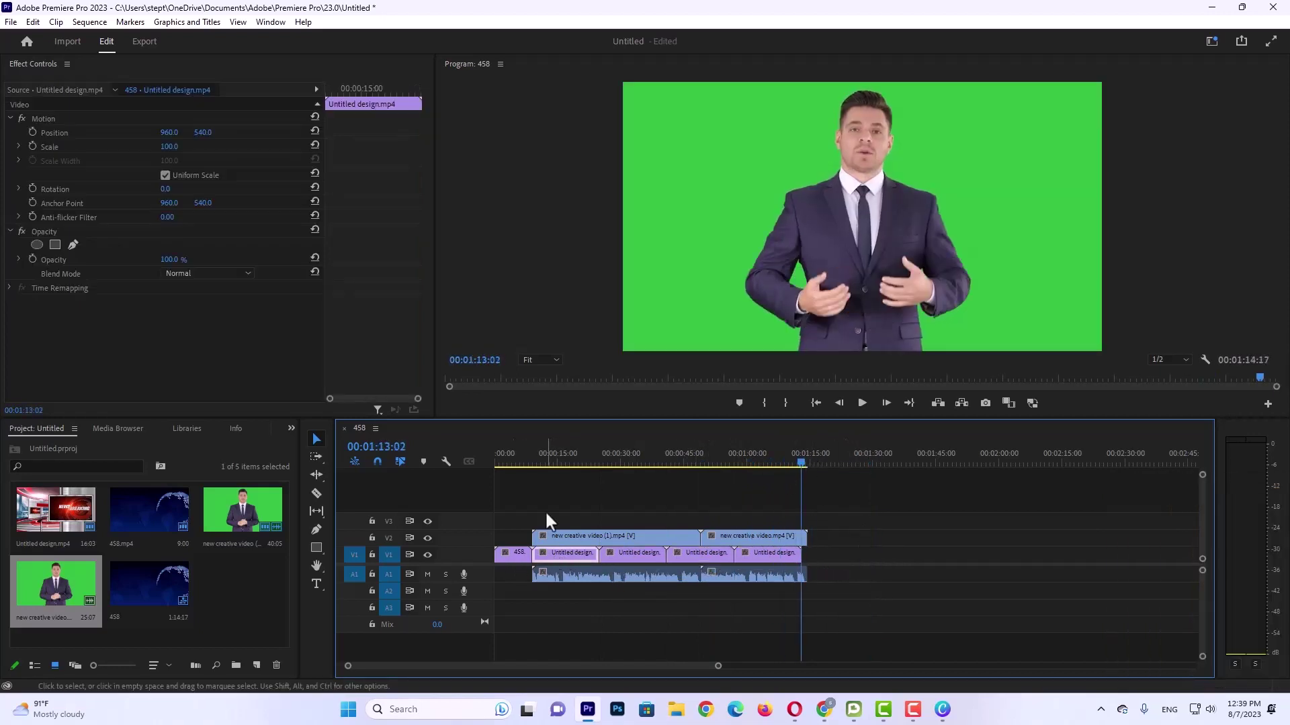
# Play the sequence from the start to check how the intro leads into the presenter clip
pyautogui.moveTo(537, 451); pyautogui.dragTo(482, 447)
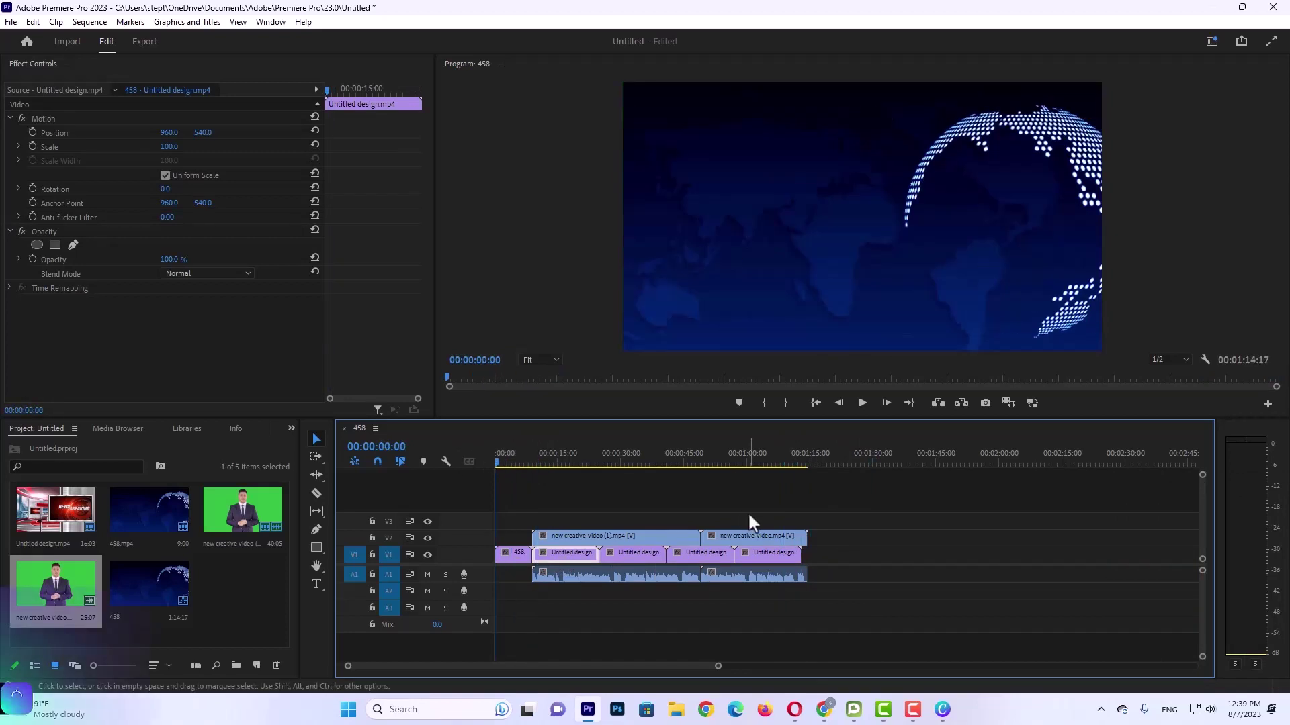
pyautogui.click(1010, 521)
pyautogui.press('space')
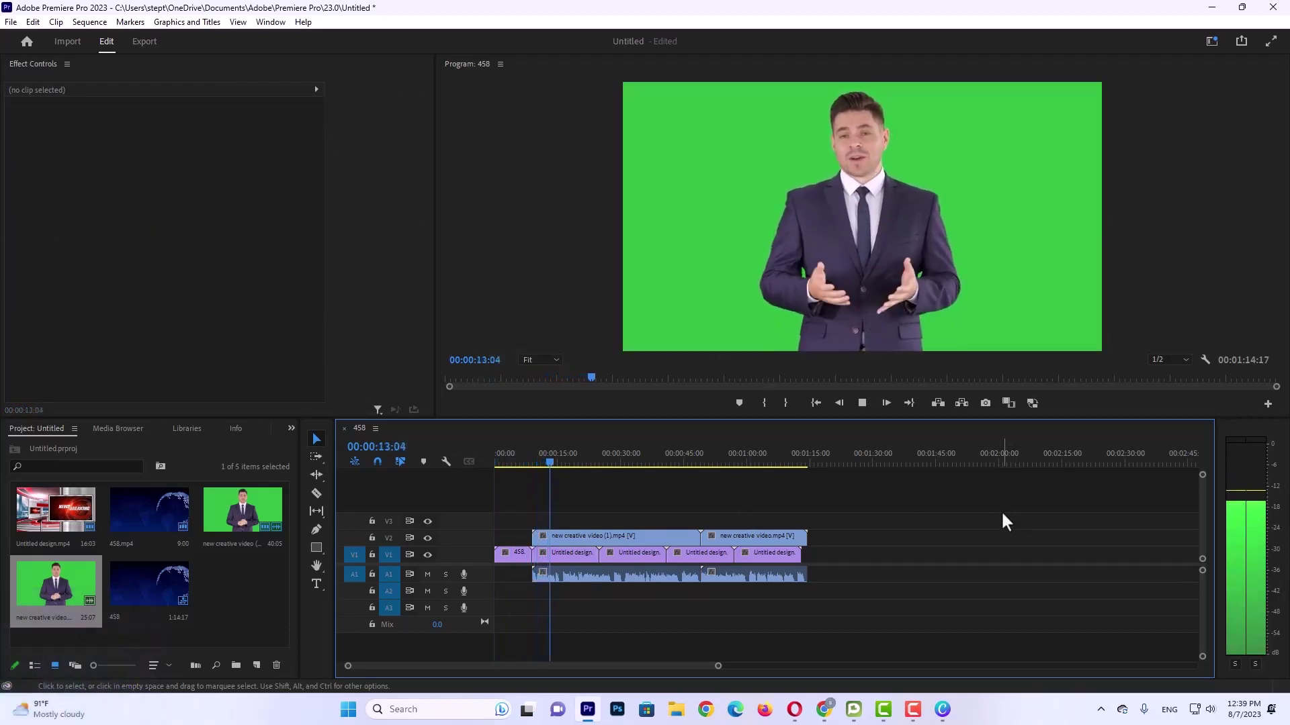
pyautogui.press('space')
# Slow the 458.mp4 intro clip to about 81% speed by lengthening its duration, and play the sequence from the start
pyautogui.click(507, 555)
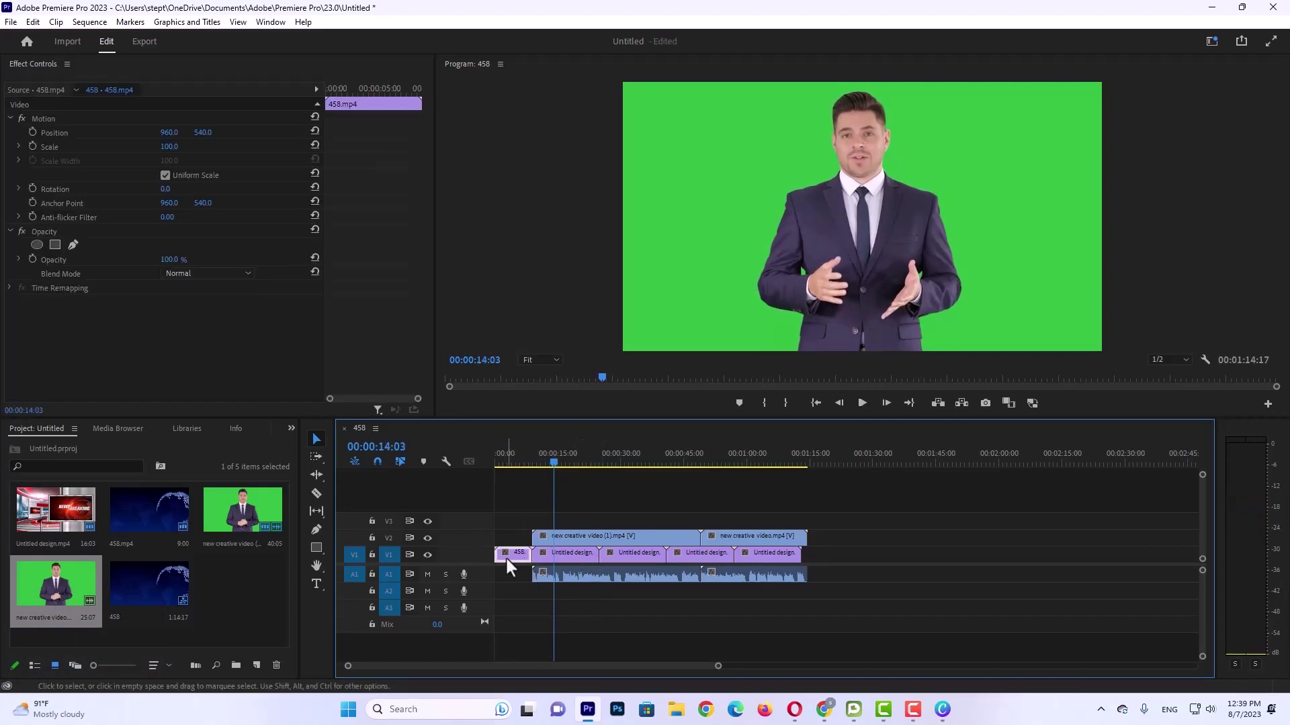
pyautogui.moveTo(521, 457); pyautogui.dragTo(491, 534)
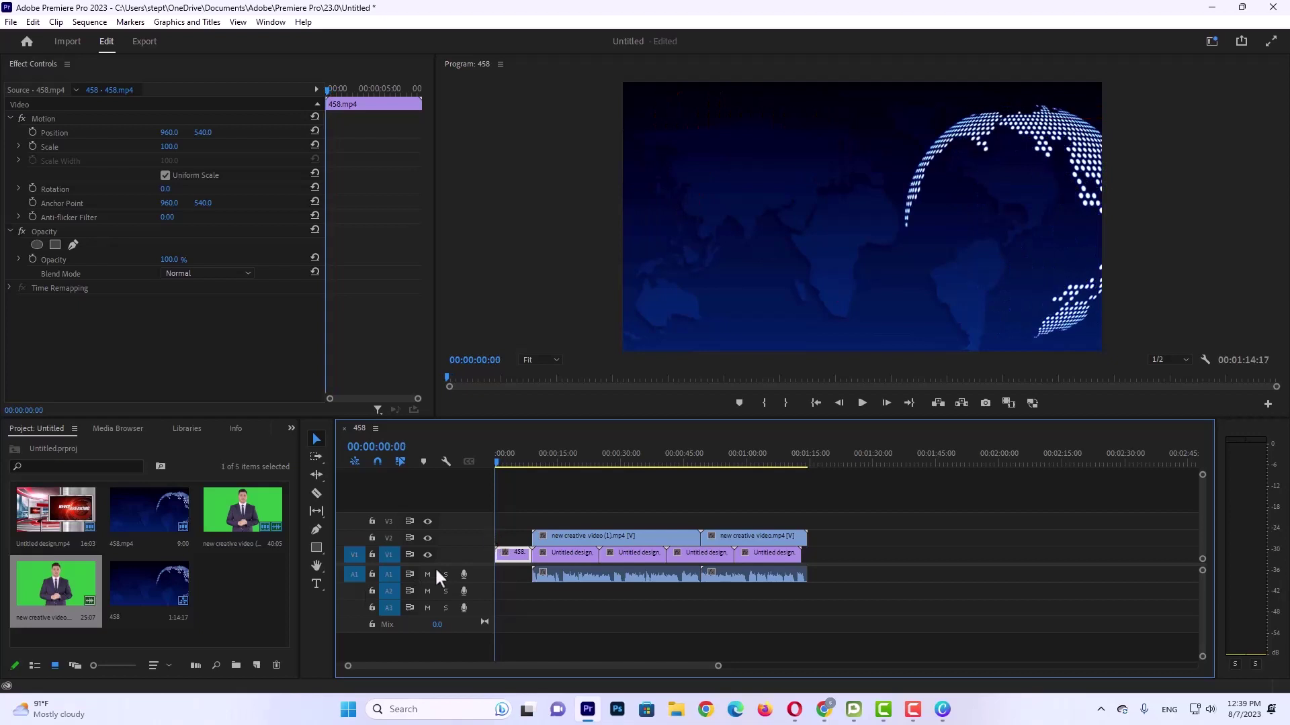
pyautogui.click(505, 553)
pyautogui.hotkey('ctrl', 'r')
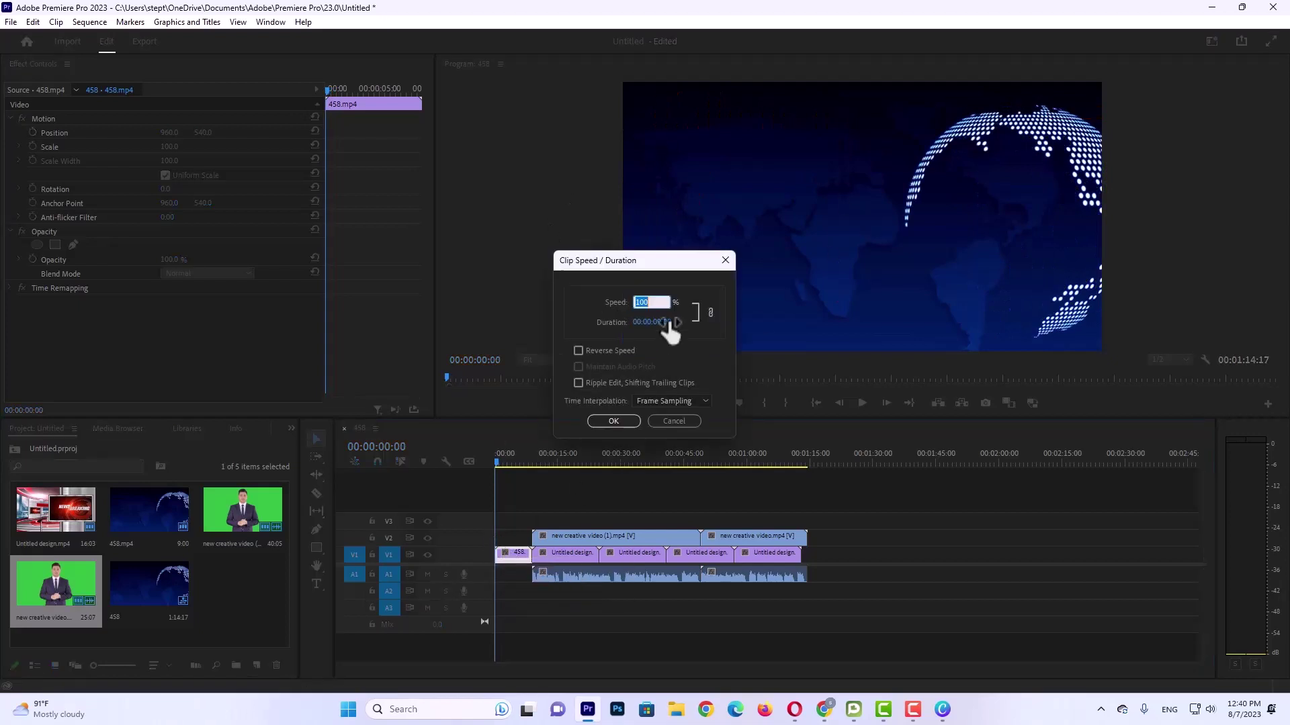
pyautogui.moveTo(665, 323); pyautogui.dragTo(675, 325)
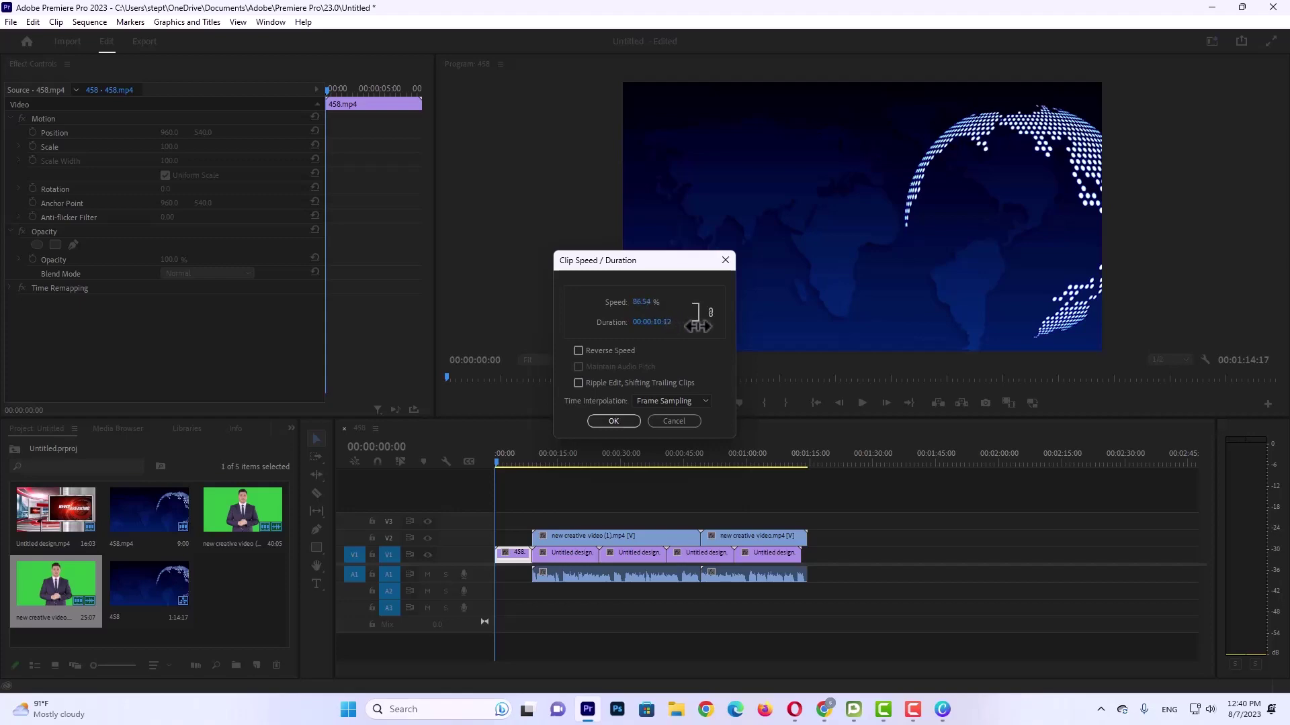
pyautogui.click(614, 421)
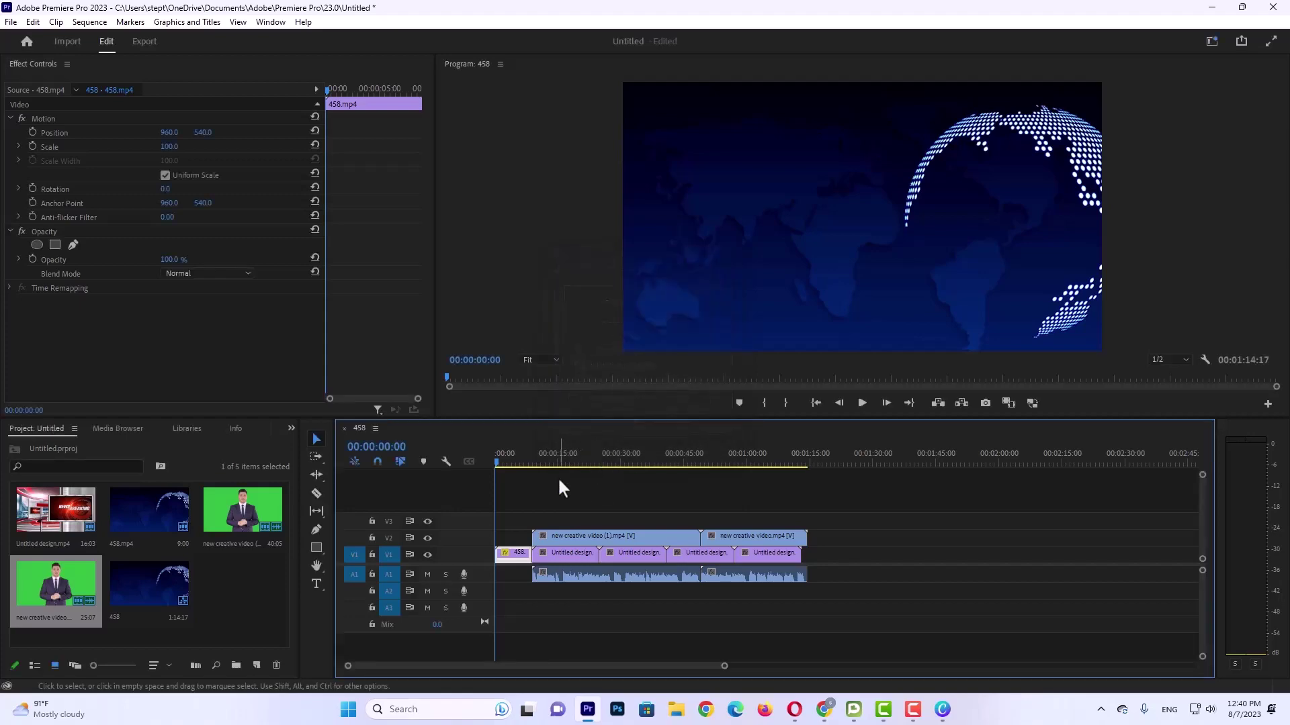
pyautogui.press('space')
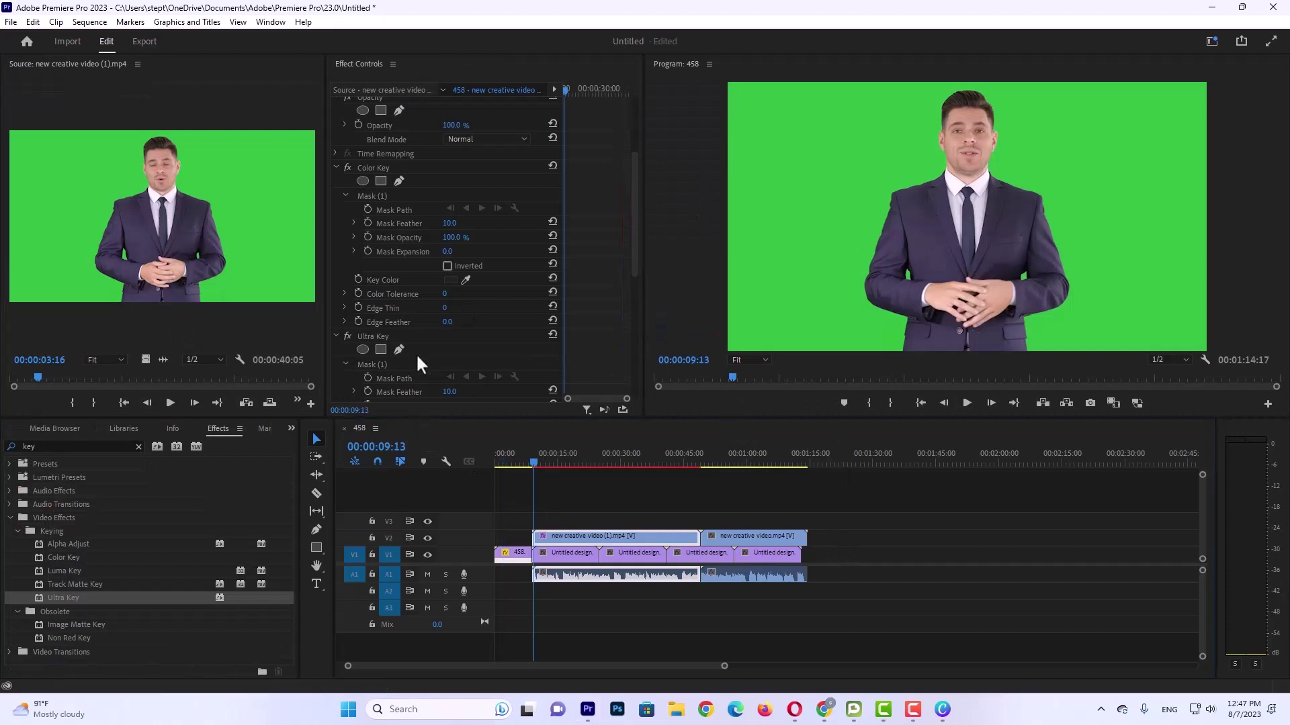
# Key out the first presenter clip's background by sampling its green as the Color Key colour and setting the Color Tolerance to 113
pyautogui.scroll(-2, 438, 299)
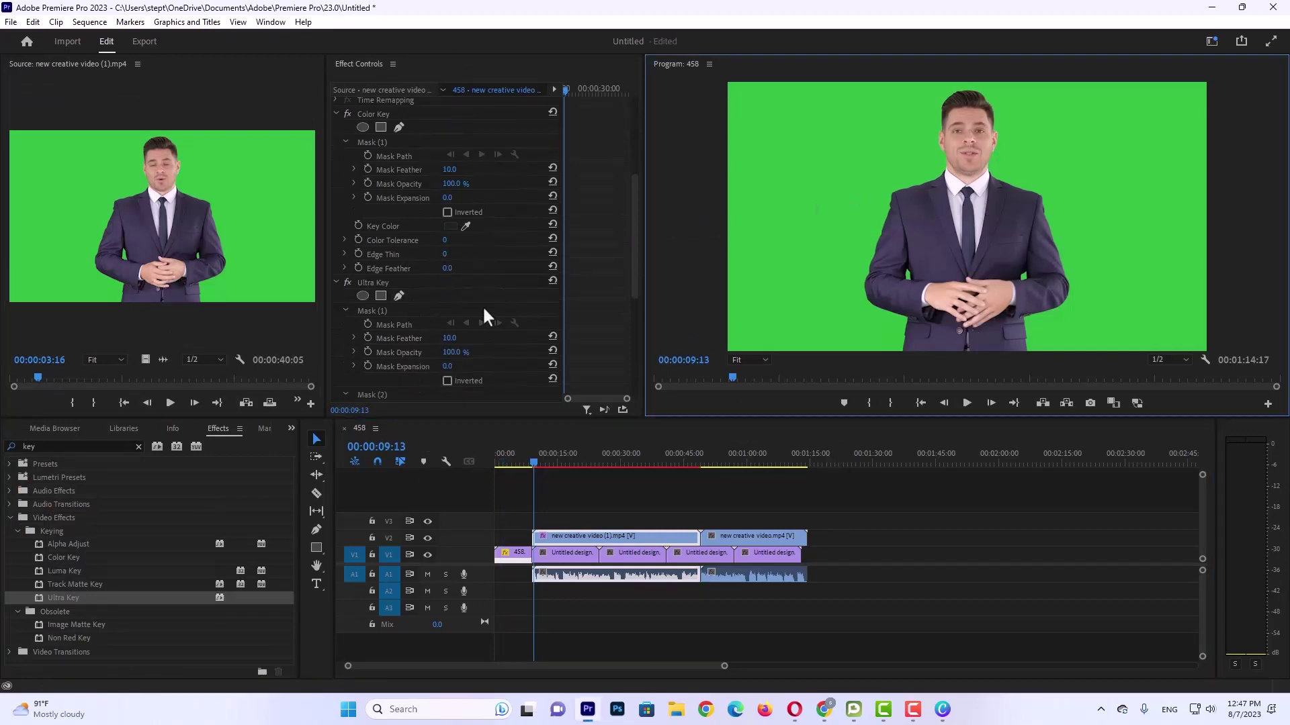
pyautogui.click(401, 299)
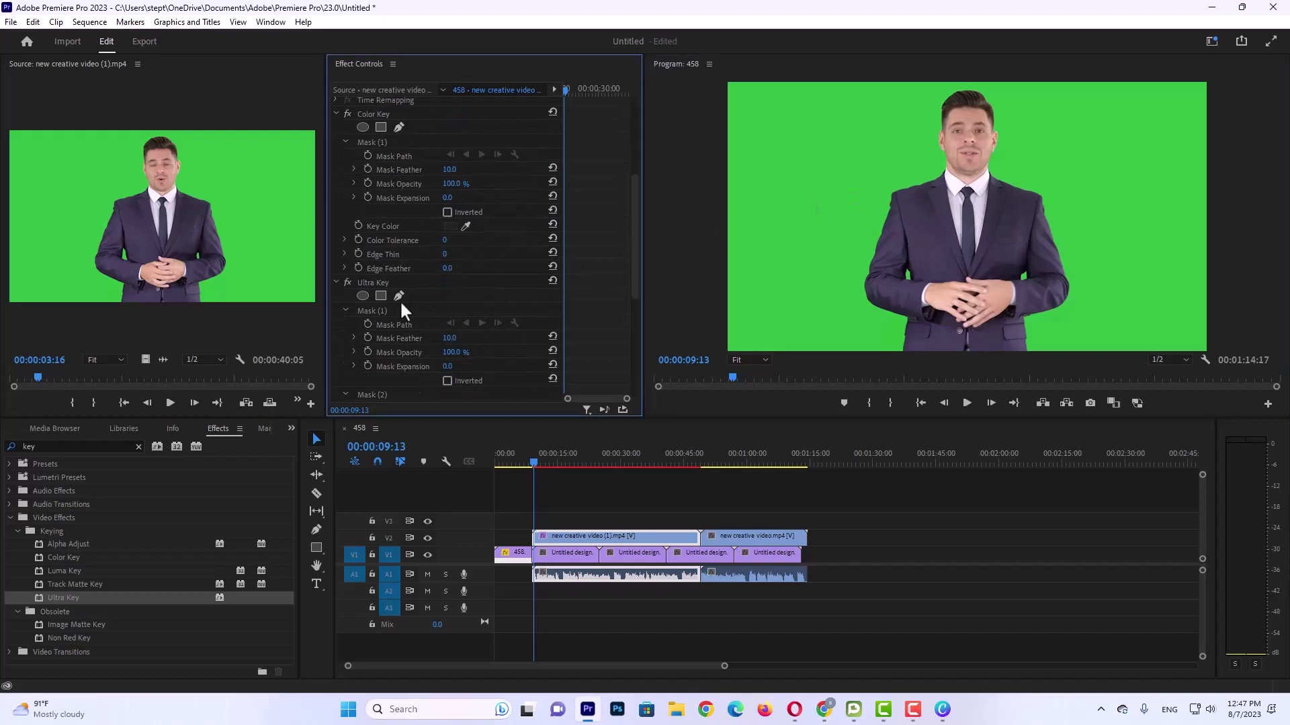
pyautogui.click(465, 227)
pyautogui.click(840, 201)
pyautogui.moveTo(446, 239); pyautogui.dragTo(470, 240)
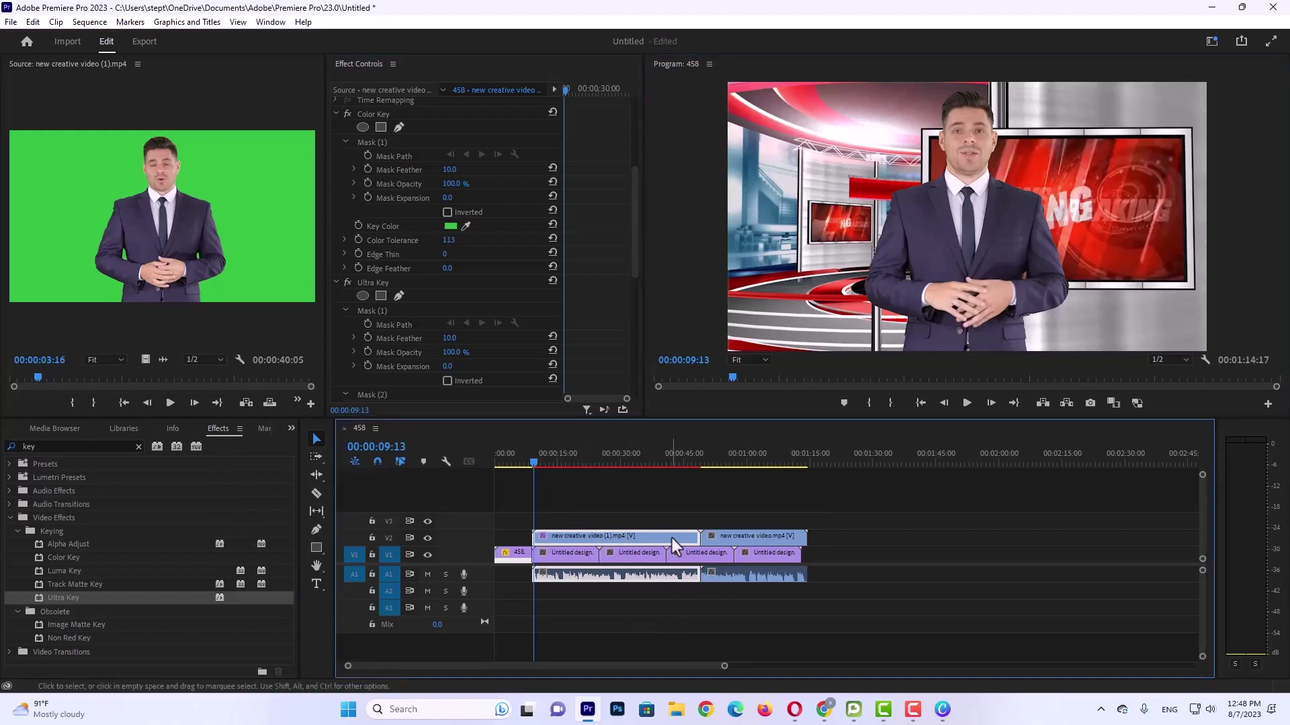
# Play back the keyed presenter over the studio background to check the green-screen removal
pyautogui.click(594, 527)
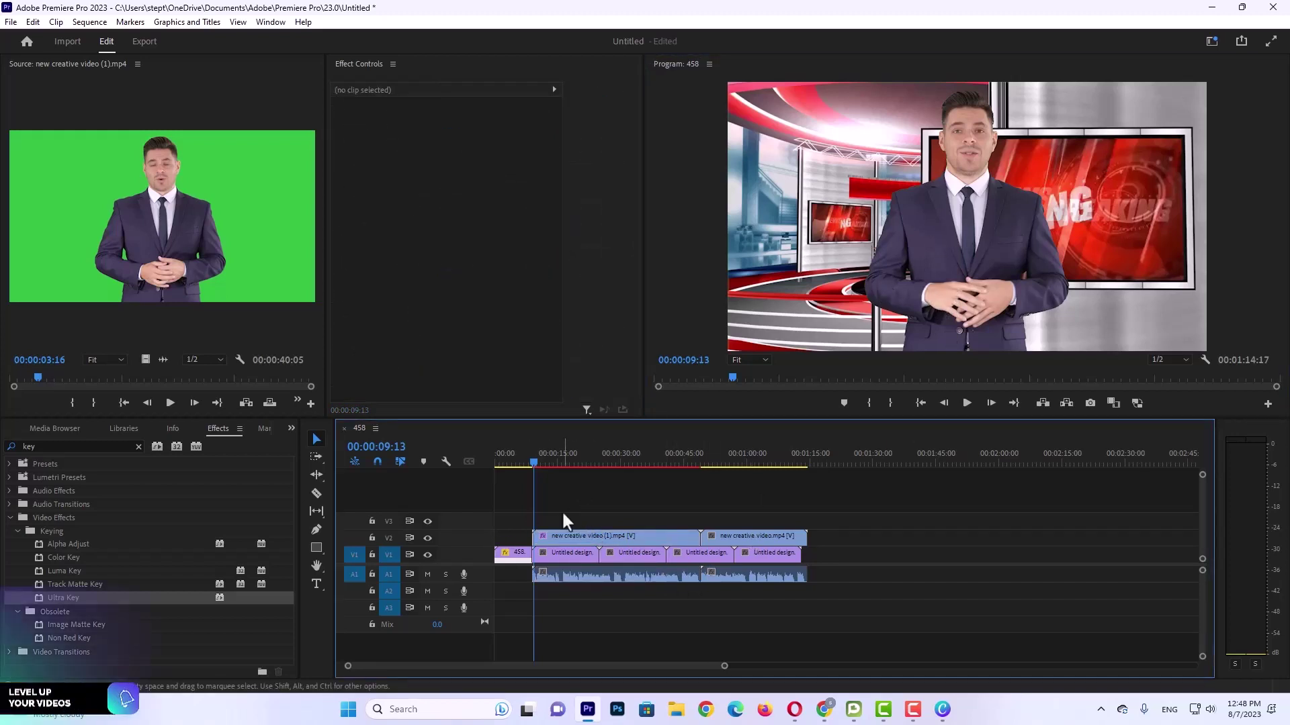
pyautogui.press('space')
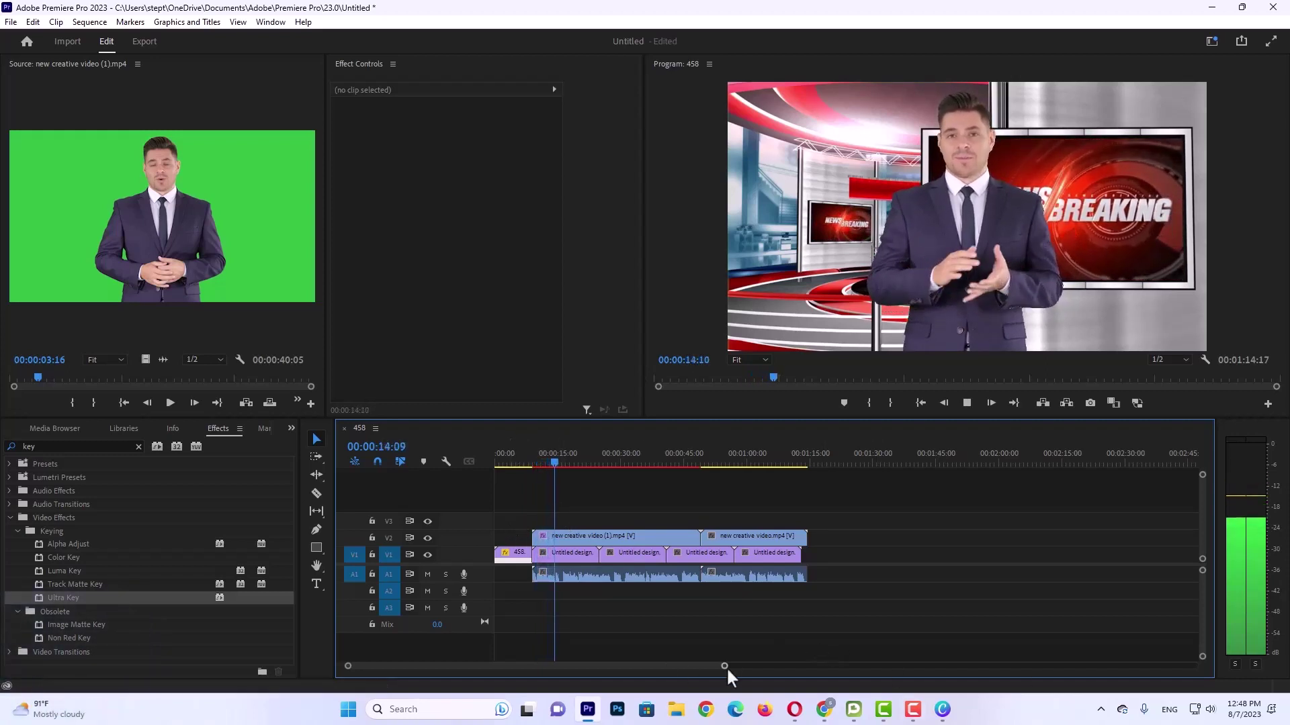
pyautogui.moveTo(725, 666); pyautogui.dragTo(577, 680)
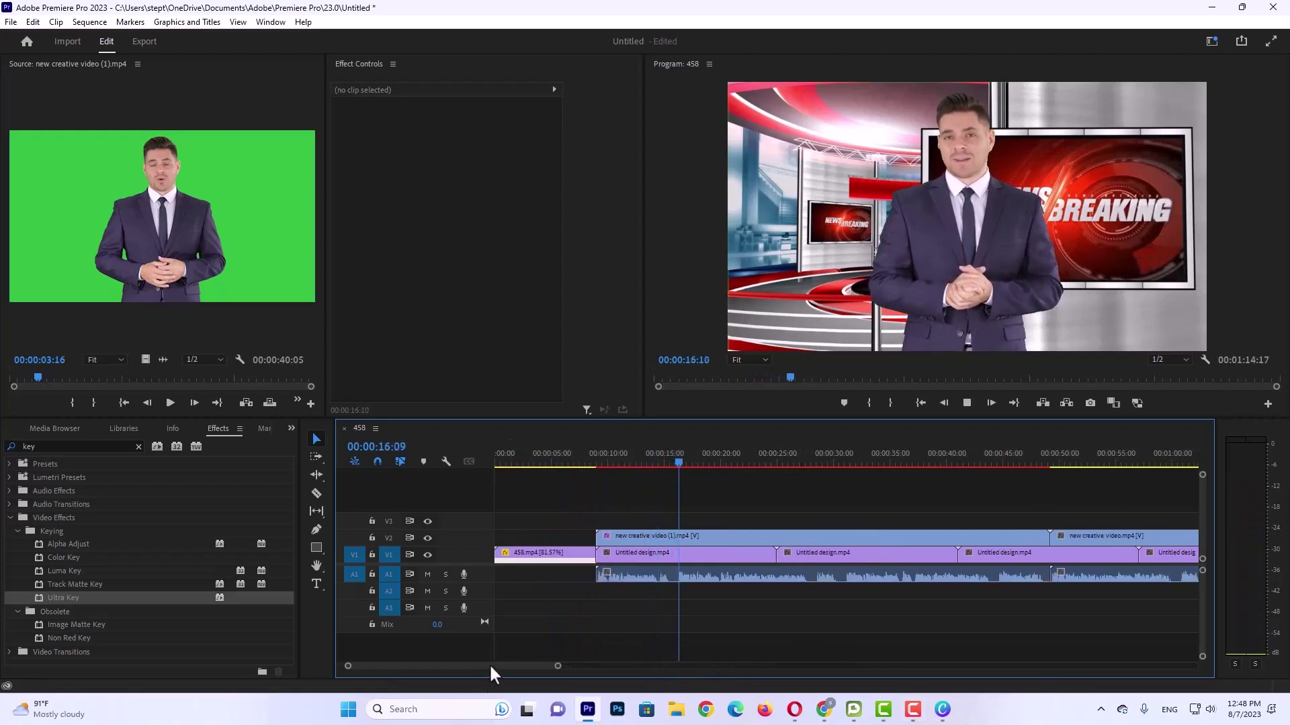
pyautogui.moveTo(489, 667)
pyautogui.mouseDown()
pyautogui.moveTo(510, 663)
pyautogui.moveTo(497, 663)
pyautogui.mouseUp()
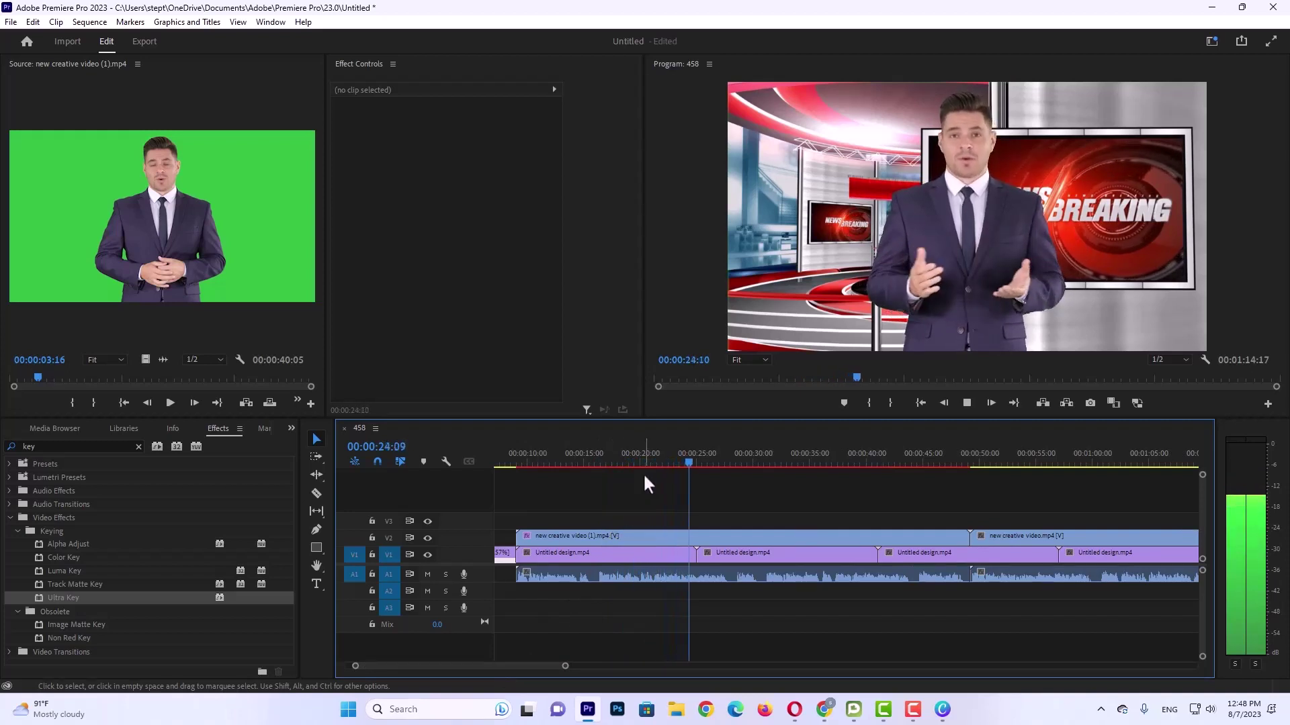
pyautogui.press('space')
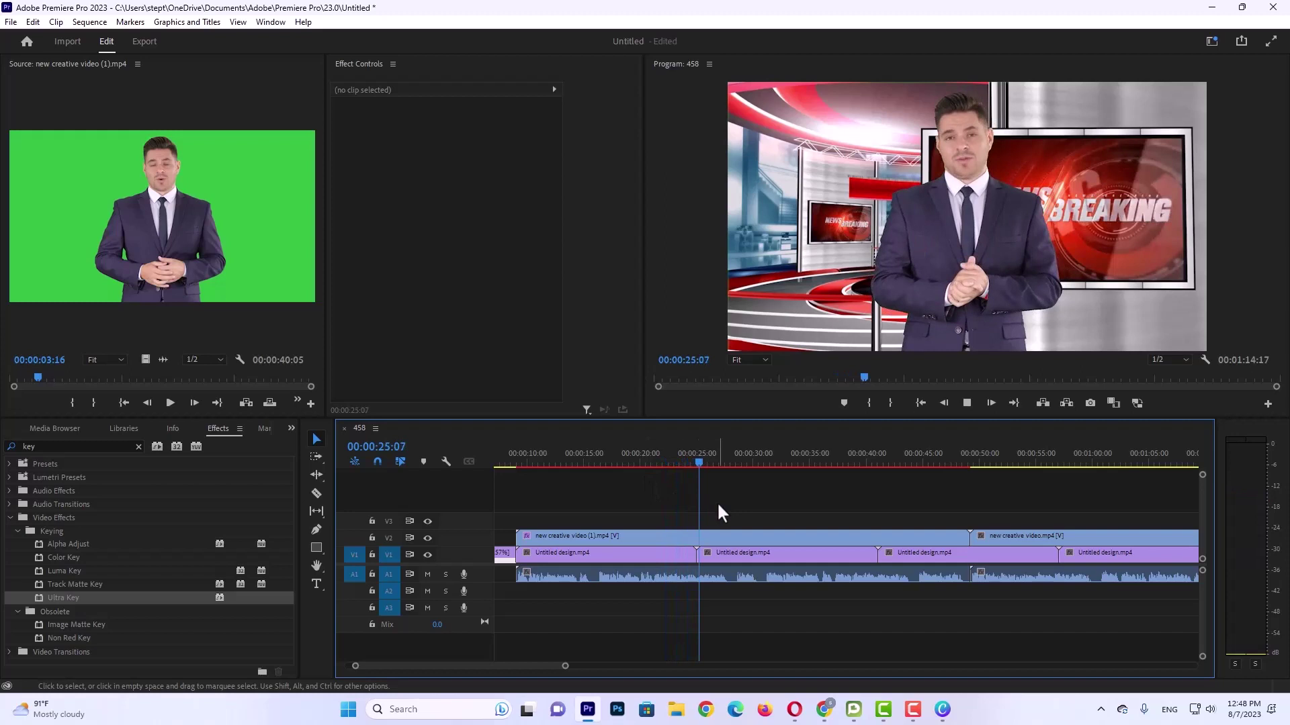
pyautogui.press('space')
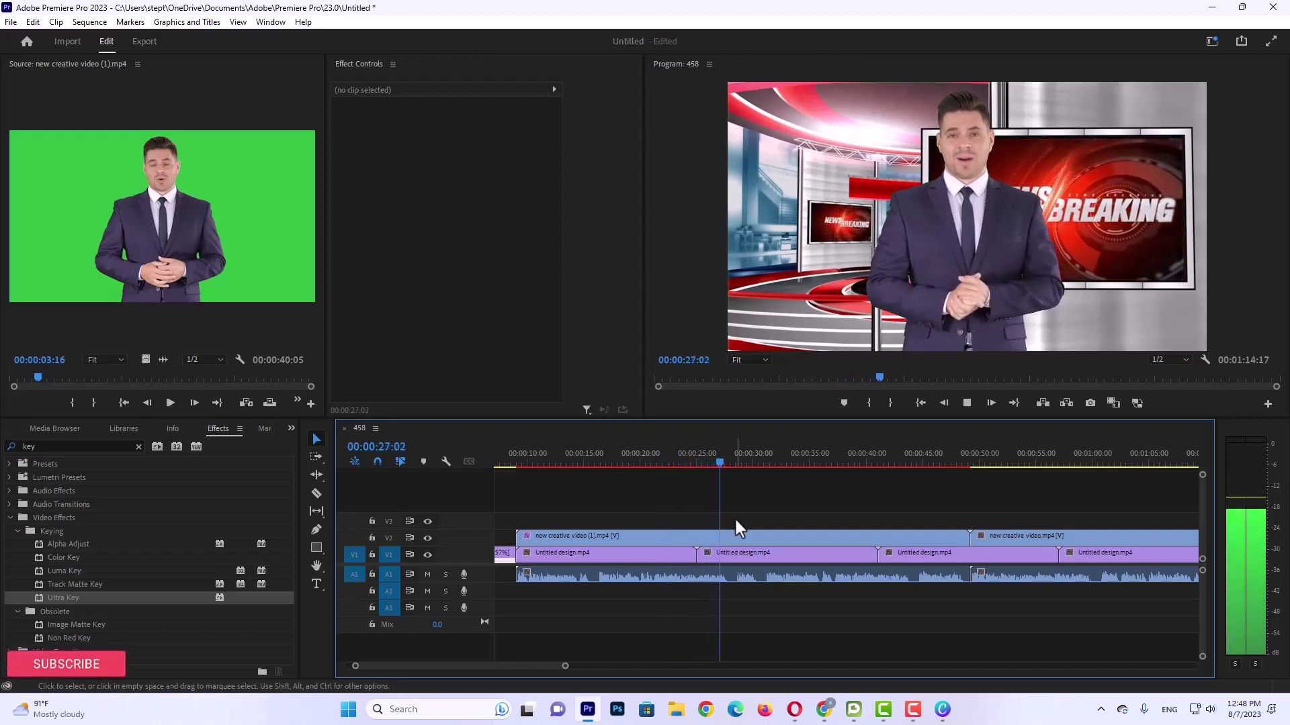
pyautogui.press('space')
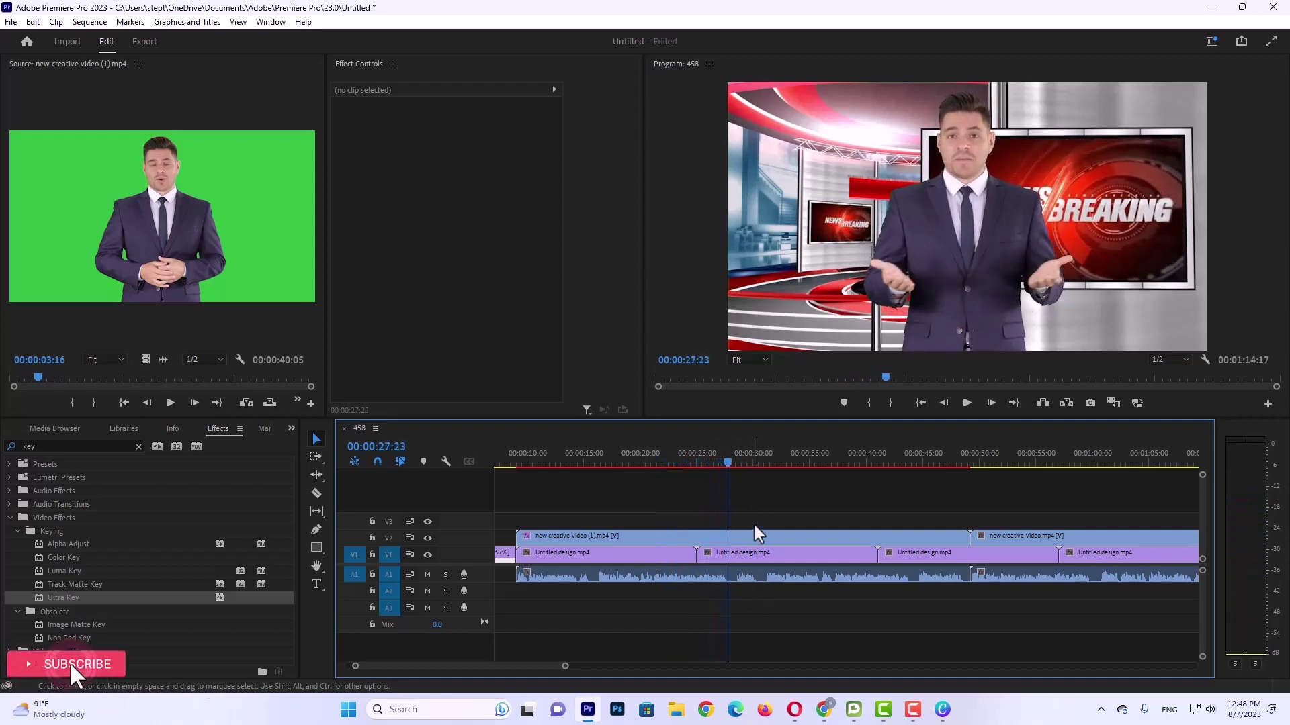
# Split the first presenter clip, new creative video (1).mp4, at 00:00:27:23
pyautogui.moveTo(603, 535)
pyautogui.mouseDown()
pyautogui.moveTo(657, 611)
pyautogui.moveTo(605, 539)
pyautogui.mouseUp()
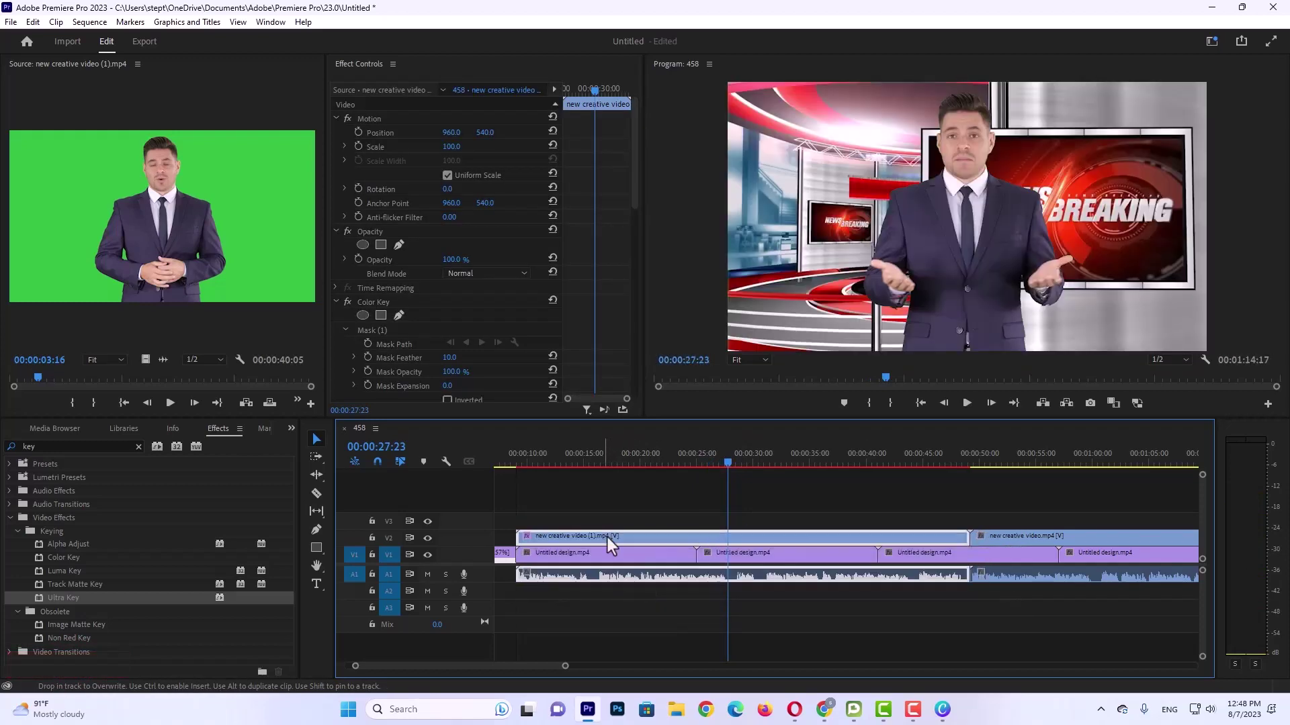
pyautogui.click(714, 500)
pyautogui.click(757, 534)
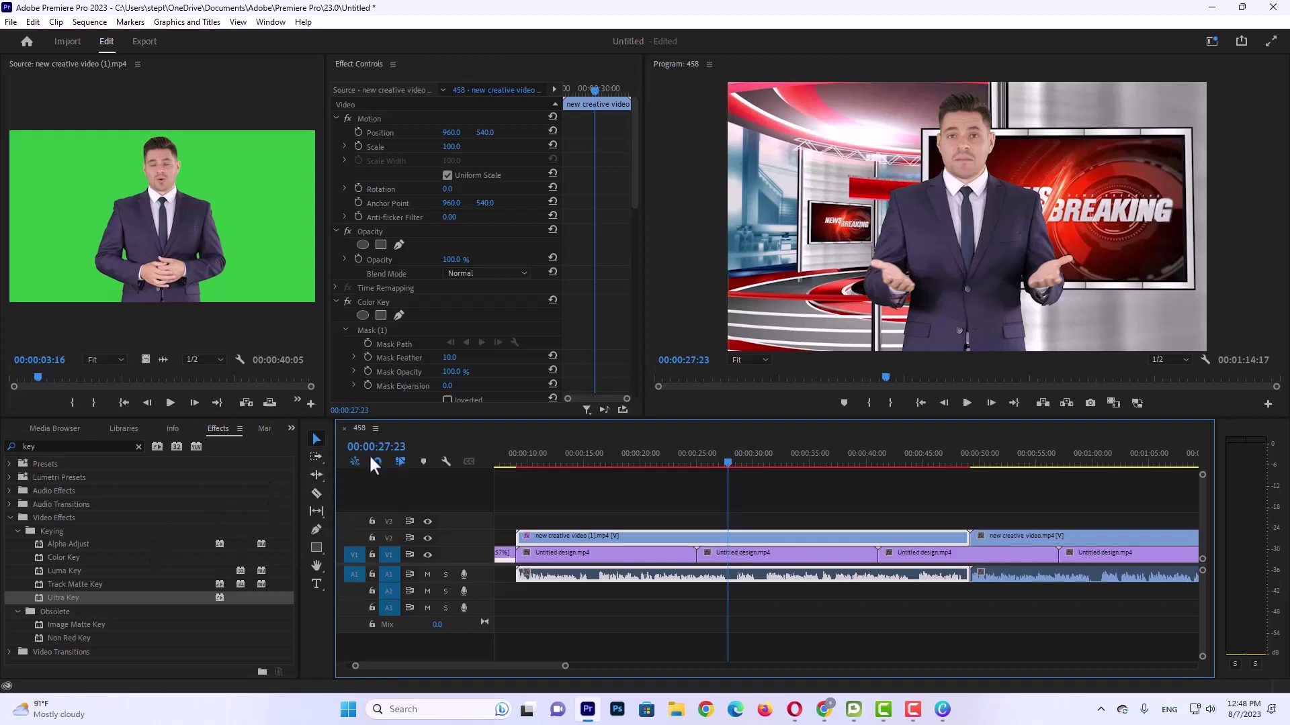
pyautogui.press('c')
pyautogui.click(728, 535)
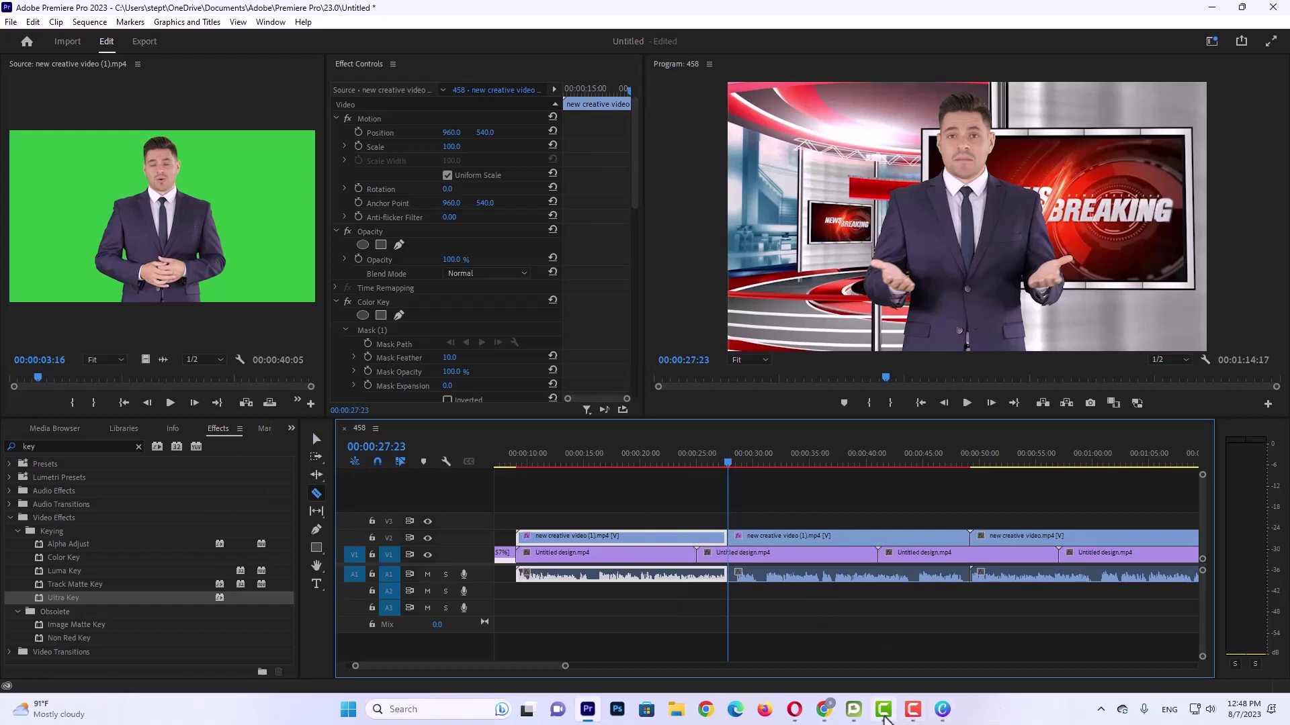
# Switch to the browser and filter the YouTube results for Russia and China Sent Large Naval Patrol Near Alaska to Creative Commons videos
pyautogui.click(825, 710)
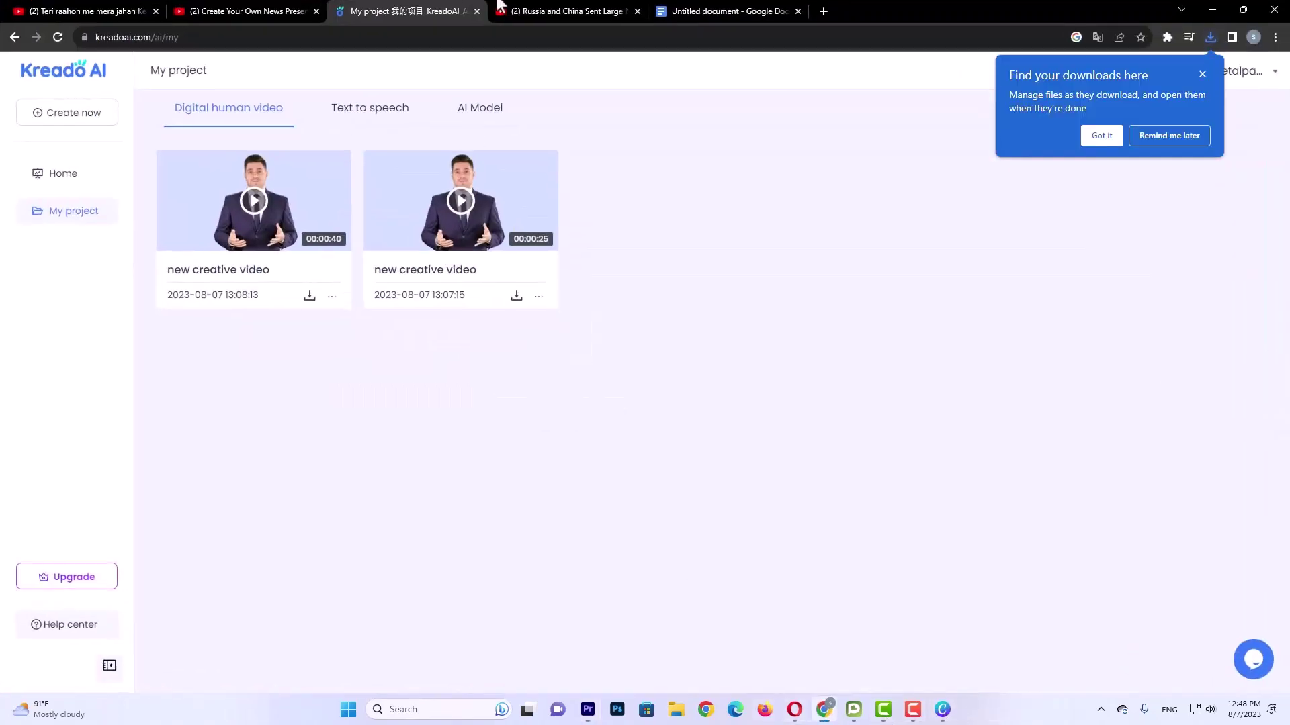
pyautogui.hotkey('ctrl', 'Tab')
pyautogui.moveTo(438, 71); pyautogui.dragTo(717, 86)
pyautogui.click(352, 91)
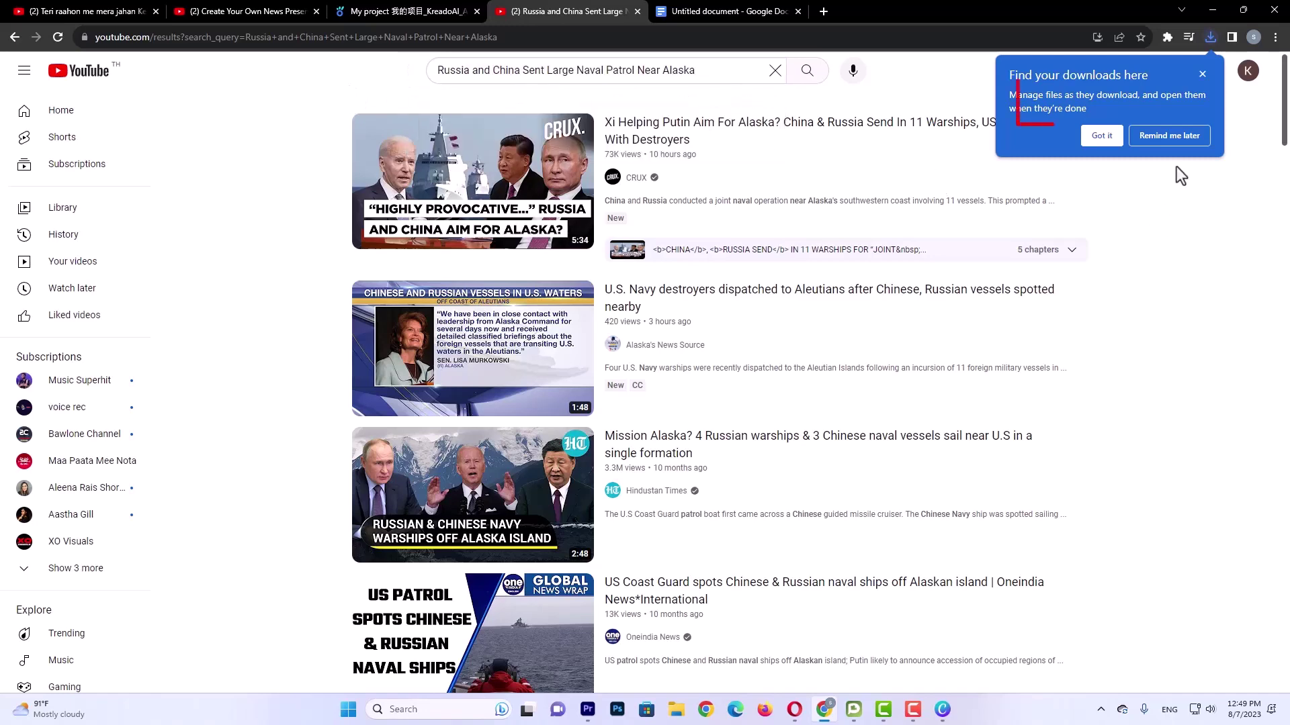
pyautogui.click(1201, 76)
pyautogui.moveTo(1078, 100); pyautogui.dragTo(1004, 101)
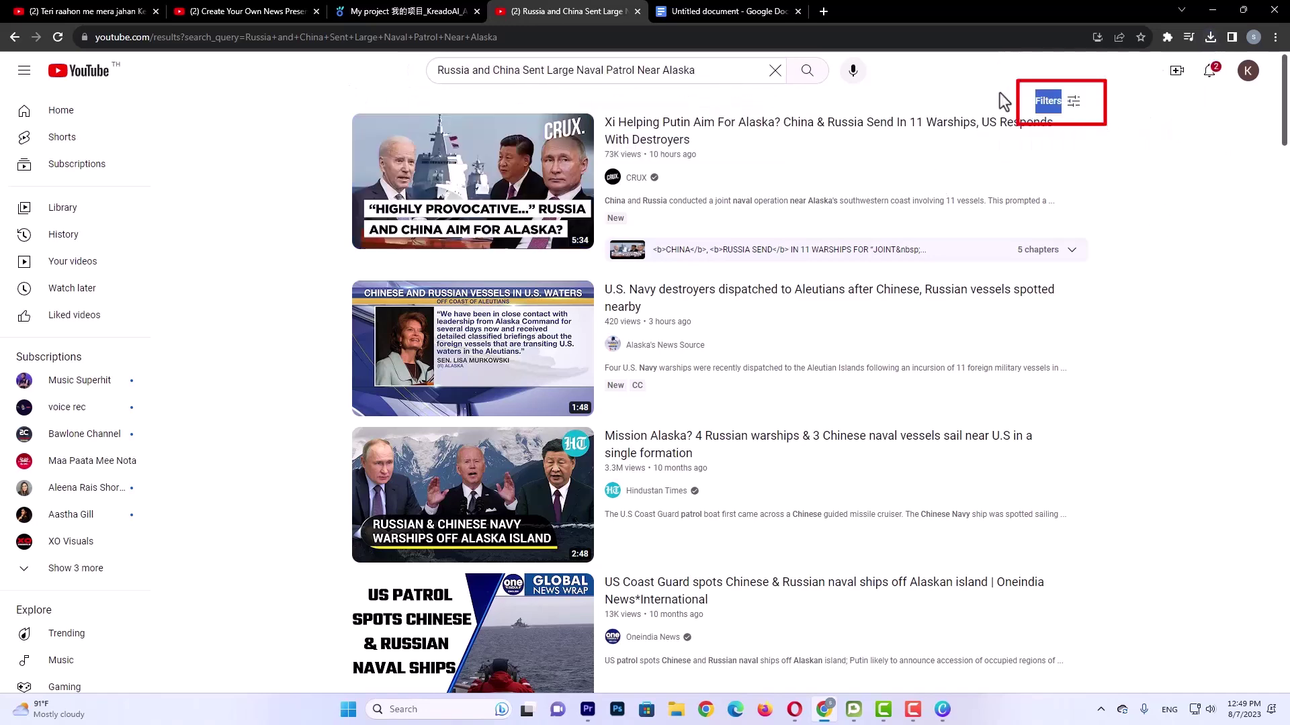
pyautogui.click(1072, 105)
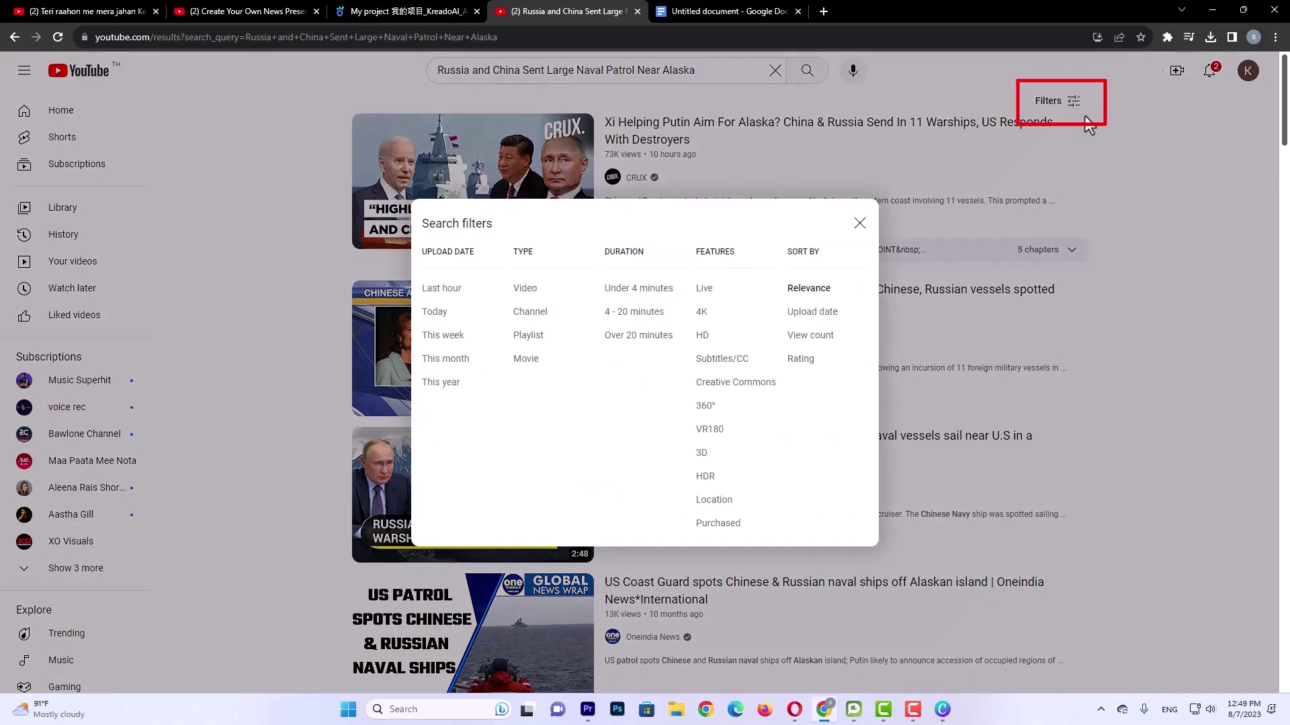
pyautogui.click(742, 385)
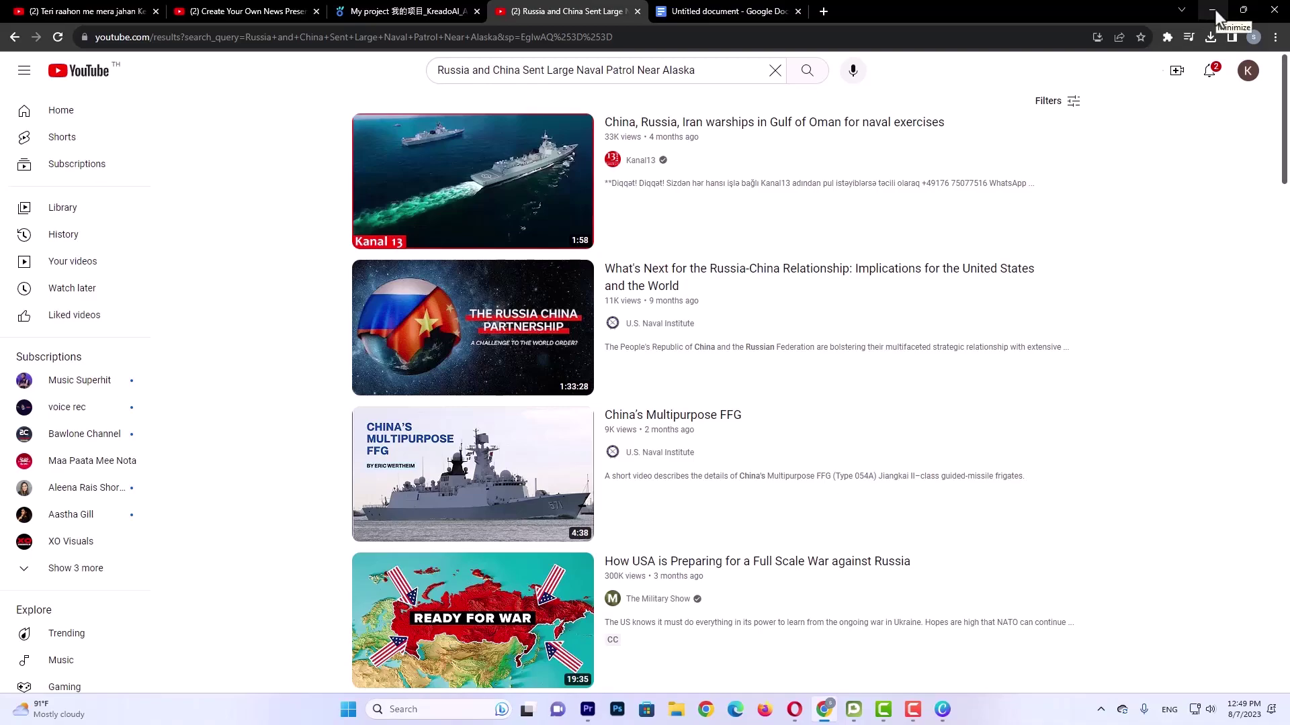
# Return to Premiere Pro and place the downloaded China, Russia, Iran warships video on track V3, overlapping the presenter clips
pyautogui.hotkey('alt', 'Tab')
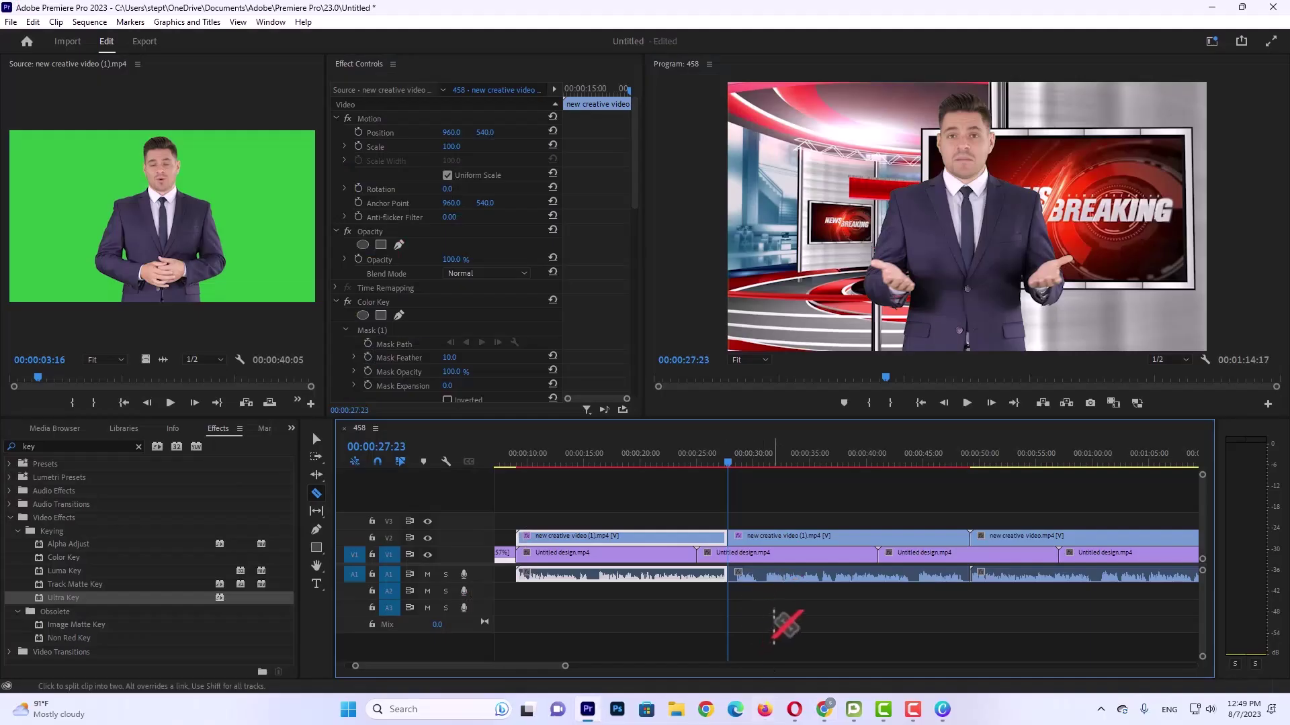
pyautogui.click(316, 439)
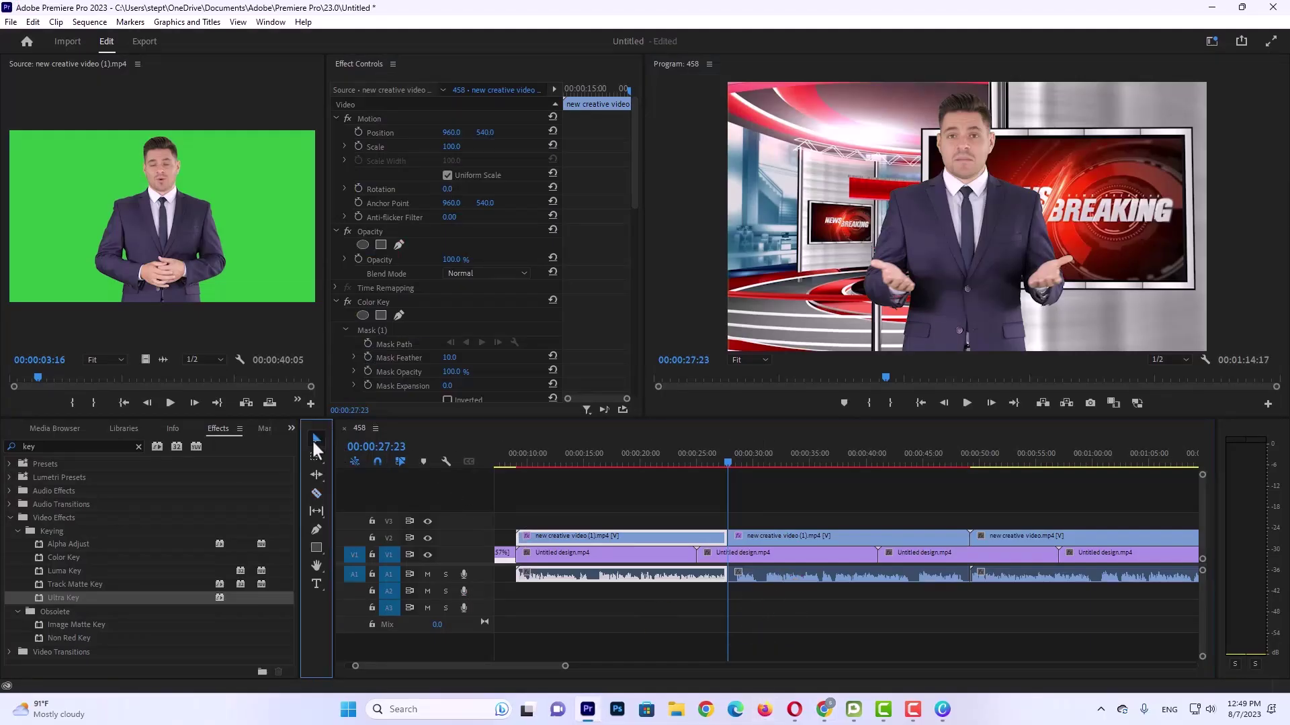
pyautogui.click(55, 428)
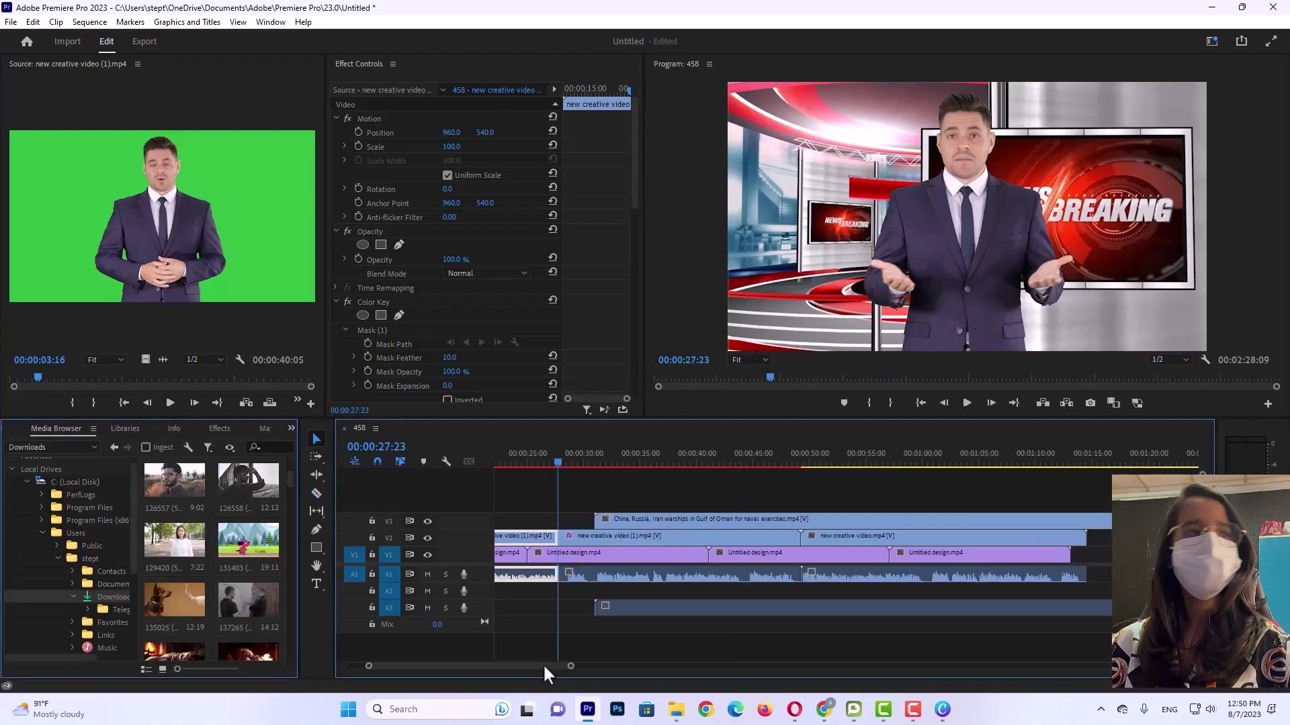
pyautogui.click(753, 611)
pyautogui.moveTo(753, 613); pyautogui.dragTo(631, 609)
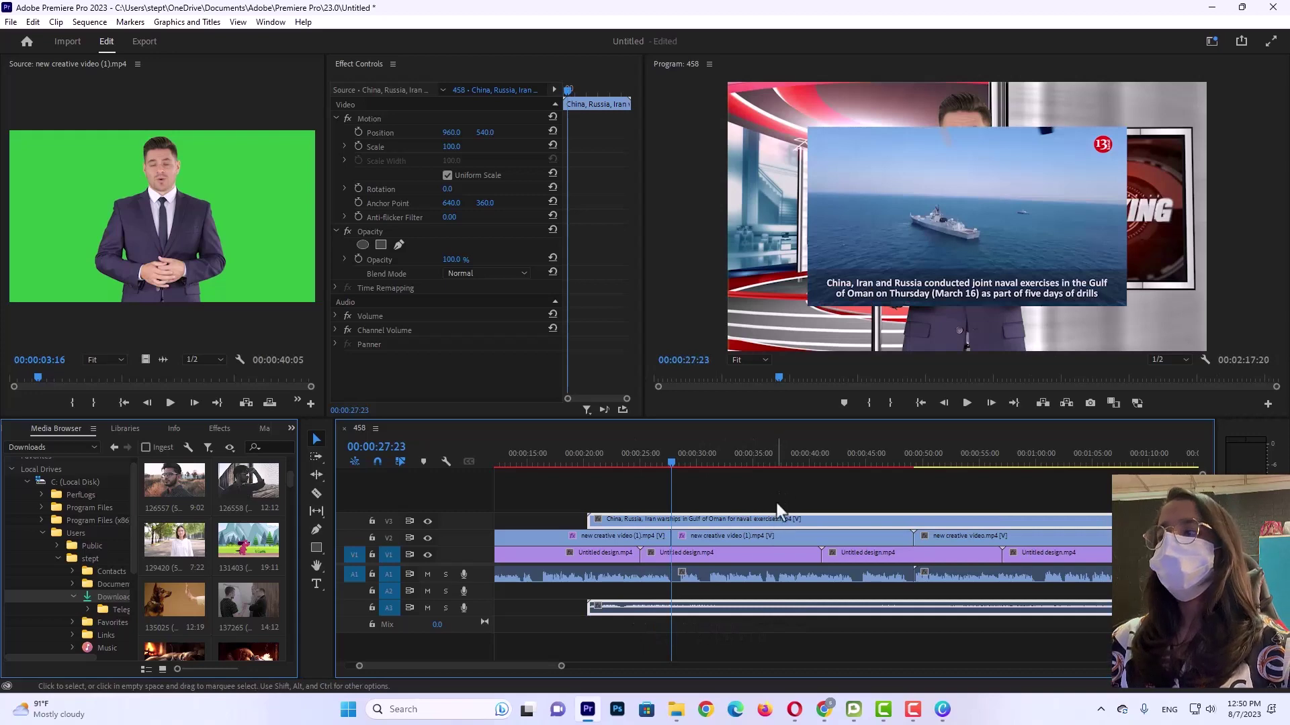
# Delete the warships clip's audio and park its video on track V4, starting at about 39 seconds
pyautogui.click(650, 619)
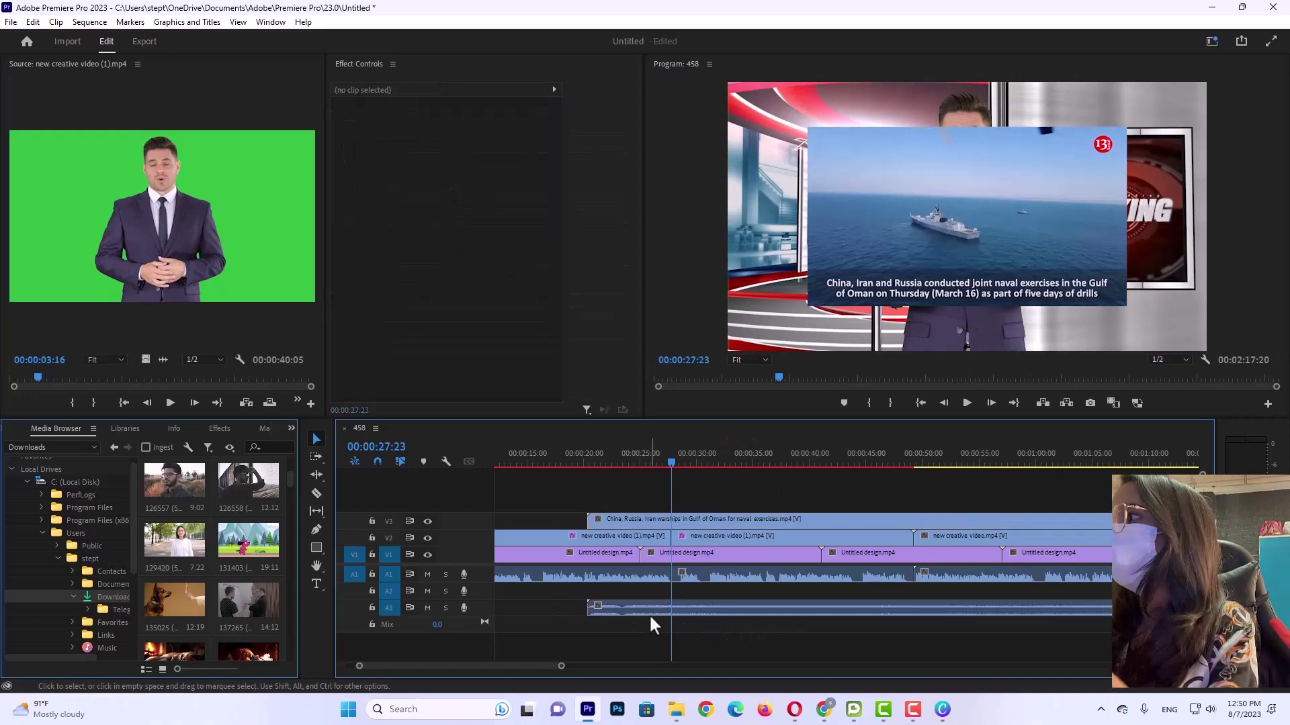
pyautogui.keyDown('alt'); pyautogui.click(647, 603); pyautogui.keyUp('alt')
pyautogui.press('Delete')
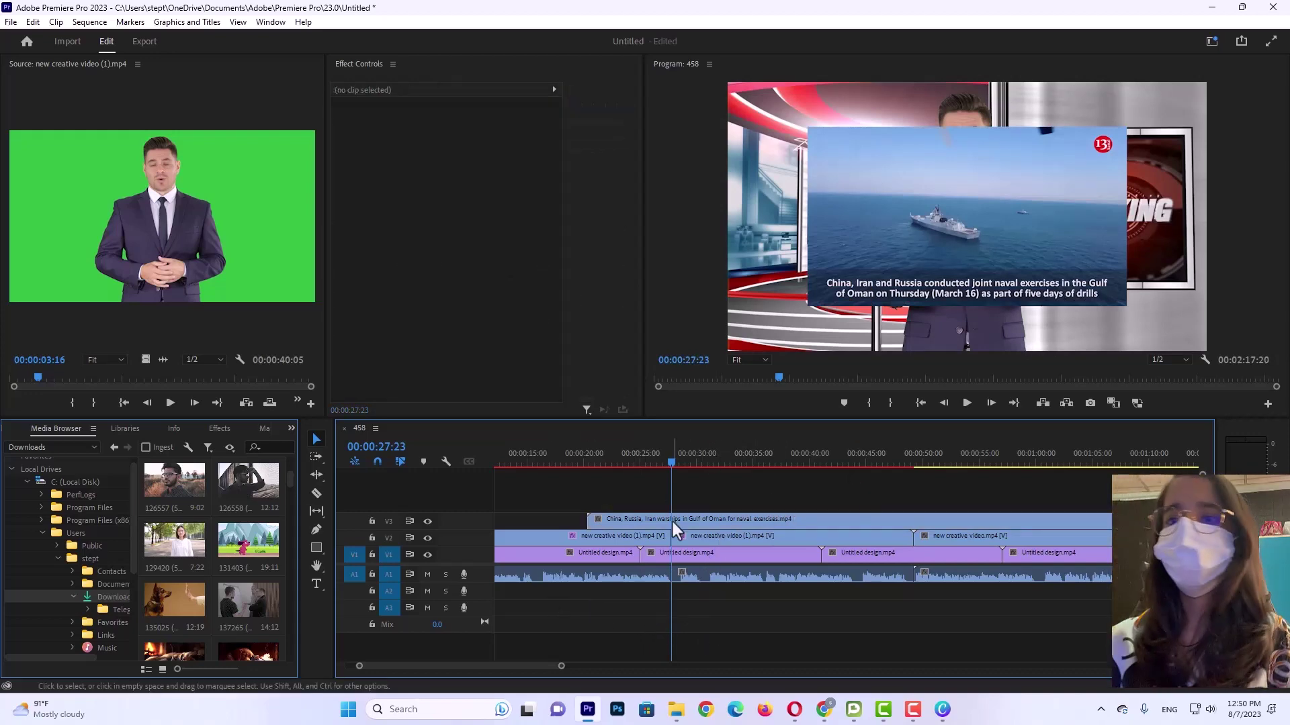
pyautogui.click(672, 522)
pyautogui.moveTo(606, 517); pyautogui.dragTo(811, 503)
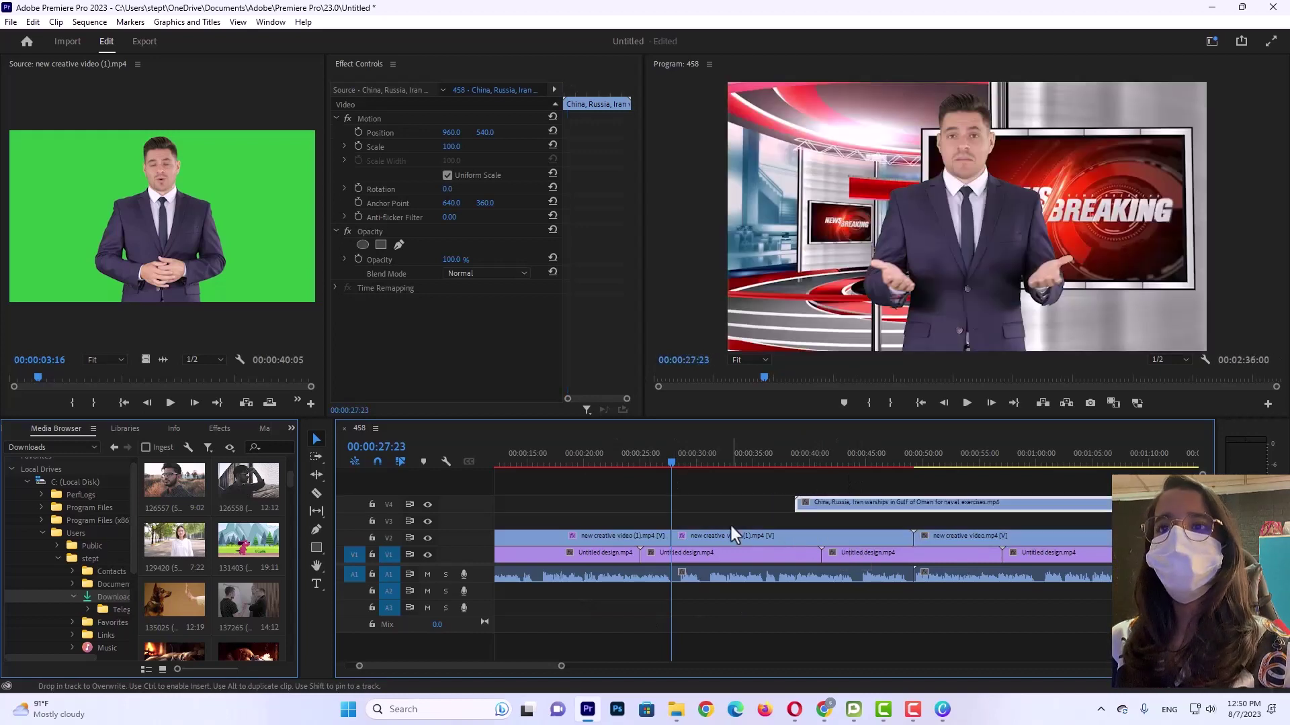
# Shift the second segment of the first presenter clip sideways by setting its horizontal position to 437, clearing the studio screen
pyautogui.click(732, 539)
pyautogui.click(989, 222)
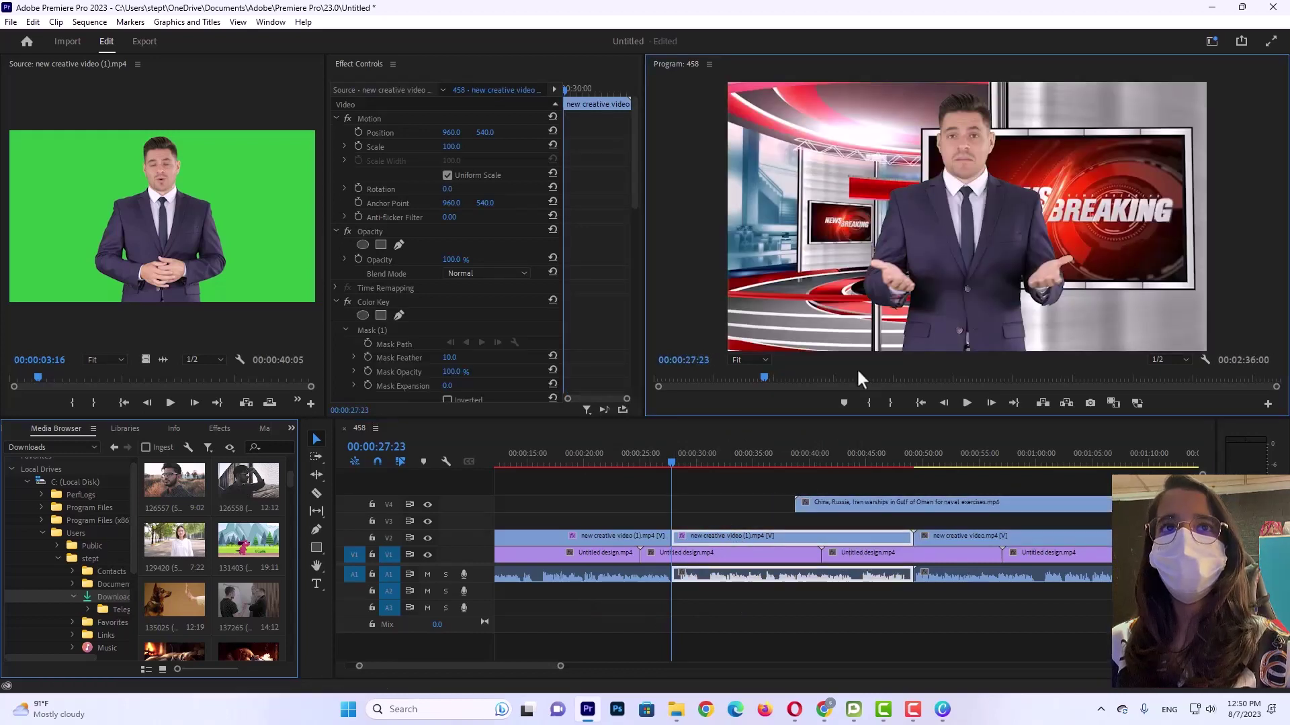
pyautogui.click(718, 545)
pyautogui.click(319, 448)
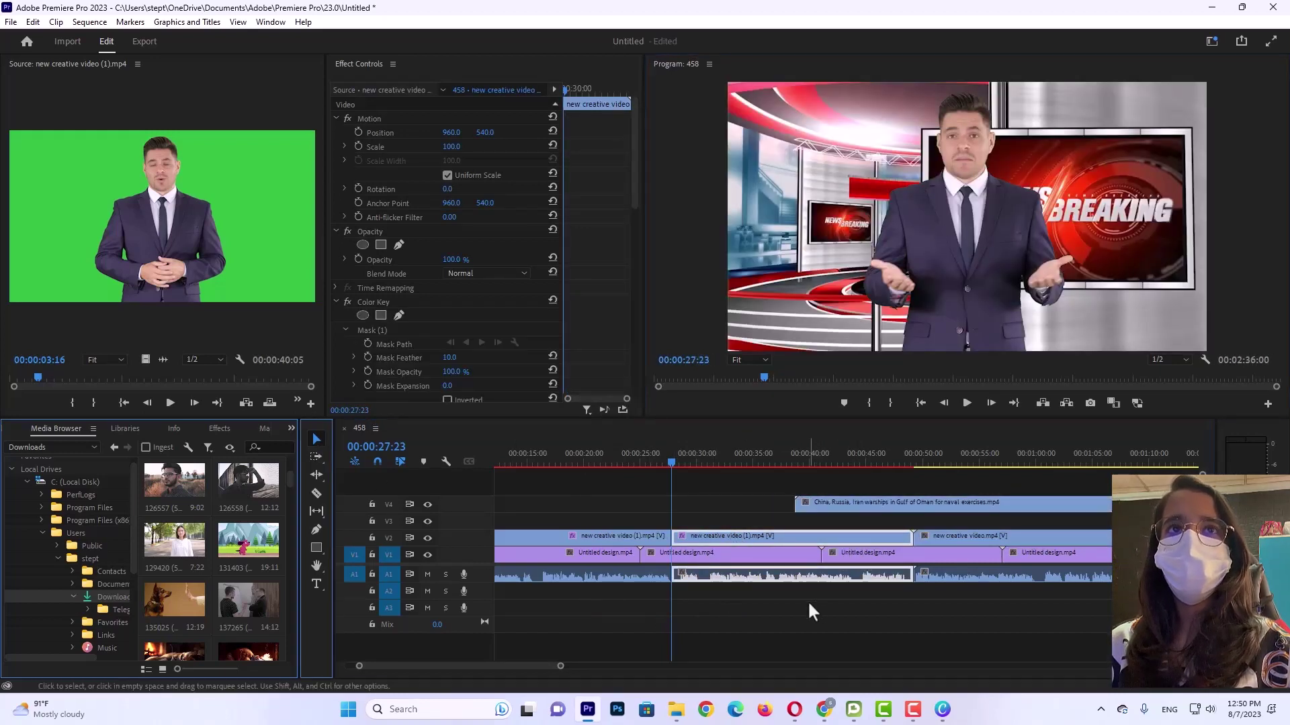
pyautogui.click(952, 267)
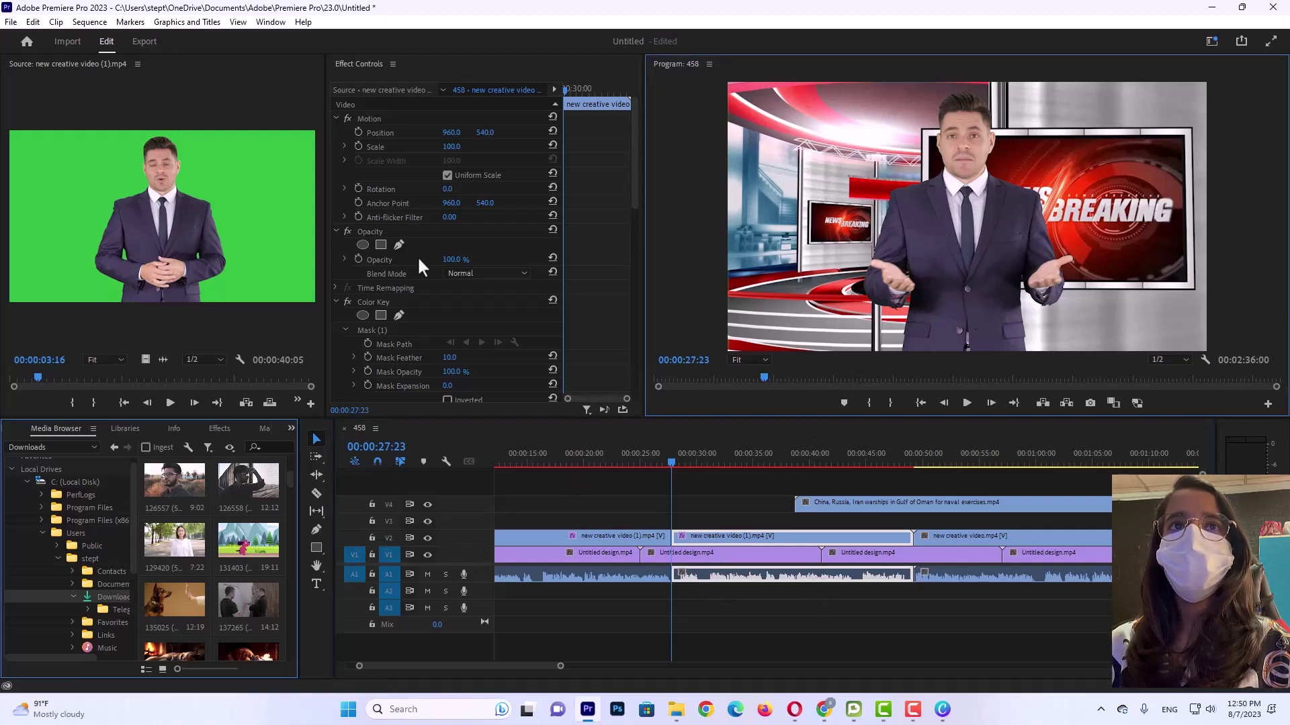
pyautogui.moveTo(450, 133); pyautogui.dragTo(329, 133)
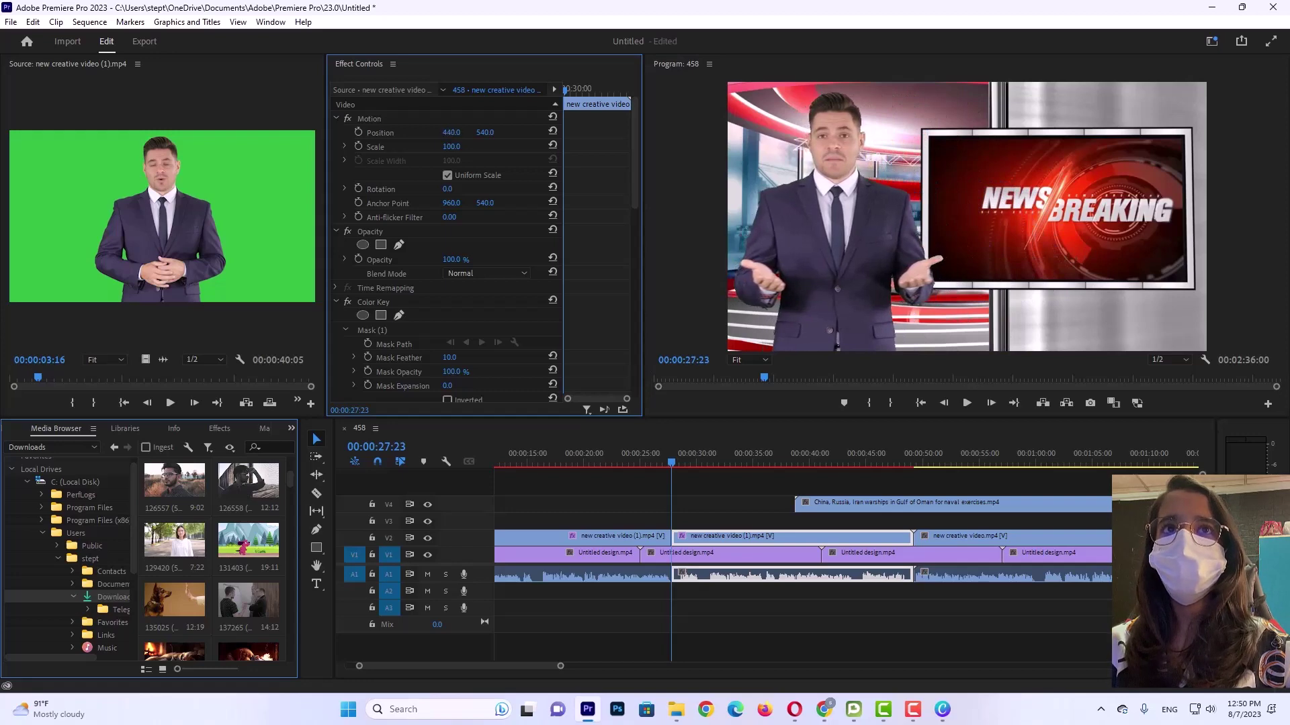
# Align the warships clip on V3 with the presenter cut and fit it into the studio screen at position 1334, 506 and scale 85
pyautogui.moveTo(822, 508); pyautogui.dragTo(732, 523)
pyautogui.click(723, 501)
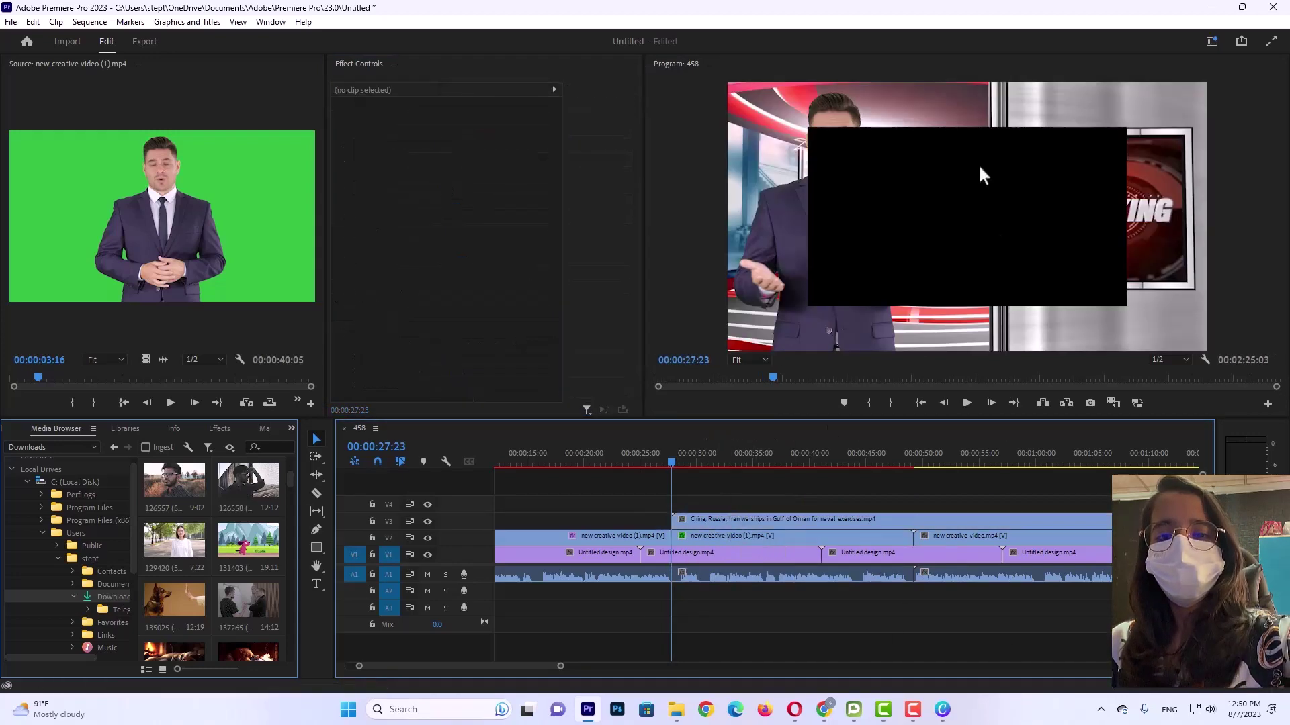
pyautogui.click(896, 203)
pyautogui.click(728, 521)
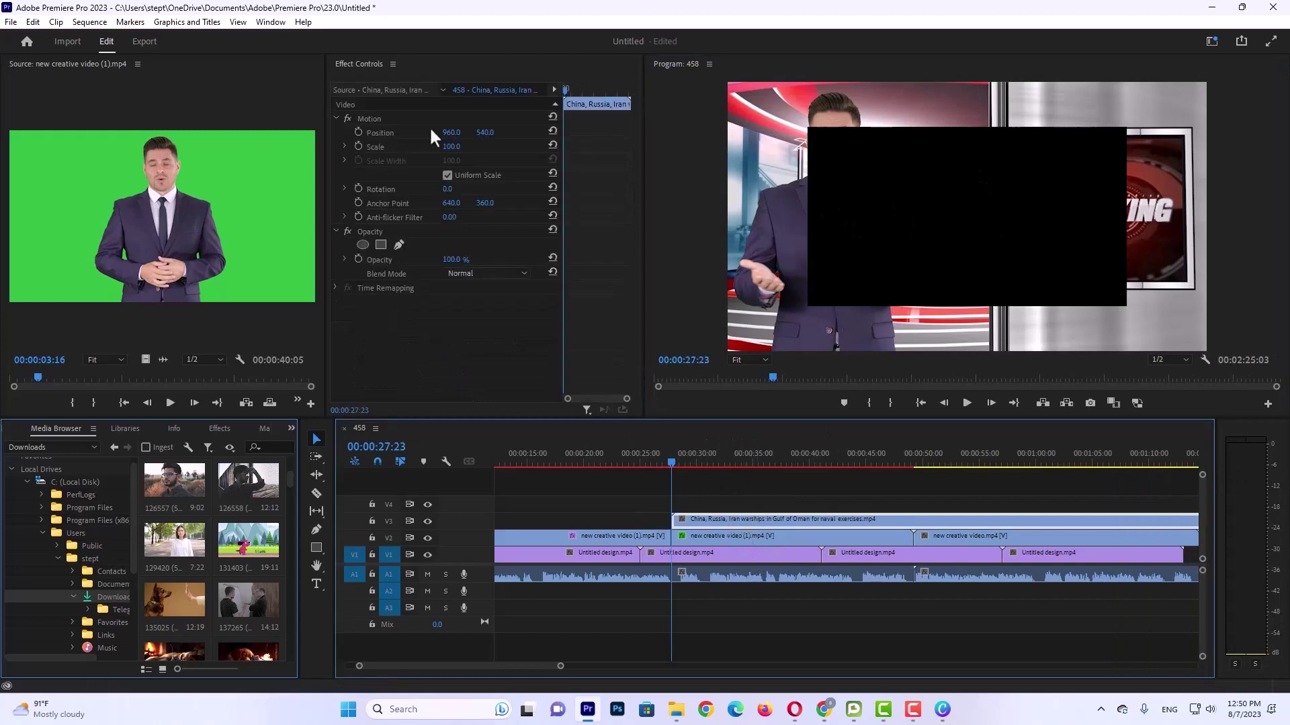
pyautogui.moveTo(451, 132); pyautogui.dragTo(530, 132)
pyautogui.moveTo(453, 132); pyautogui.dragTo(430, 147)
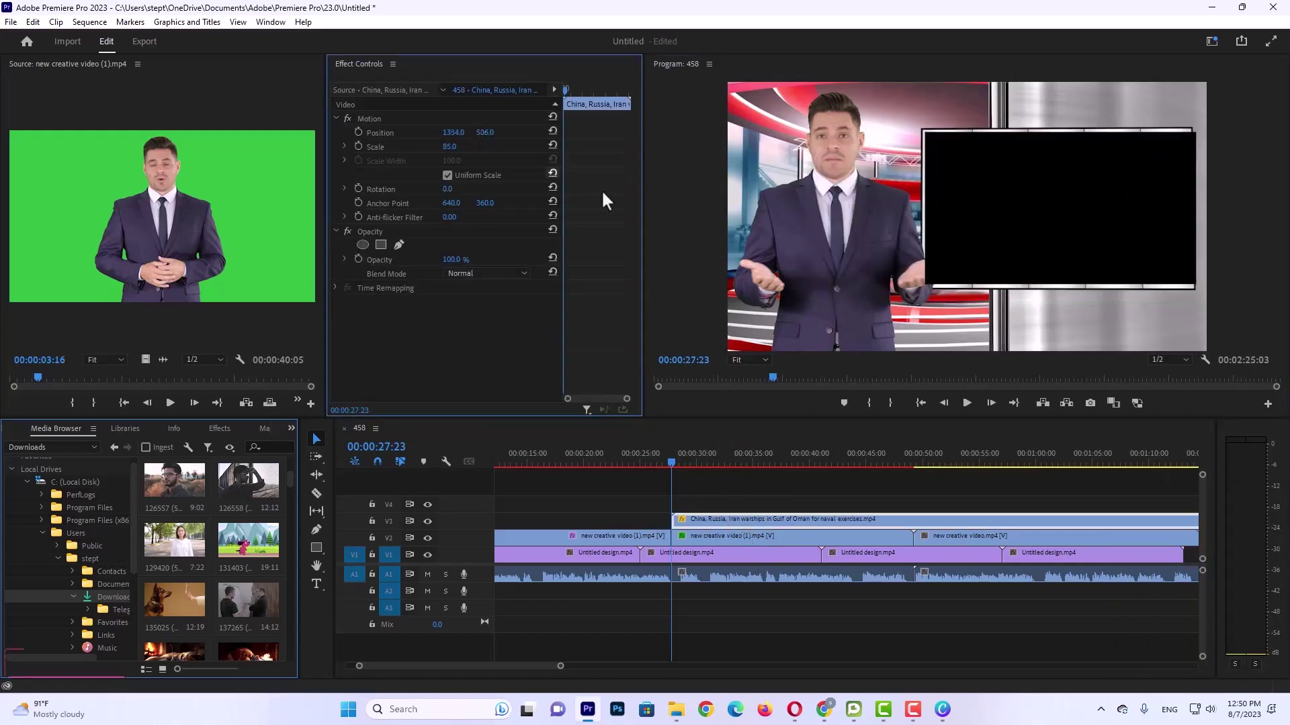
pyautogui.click(845, 272)
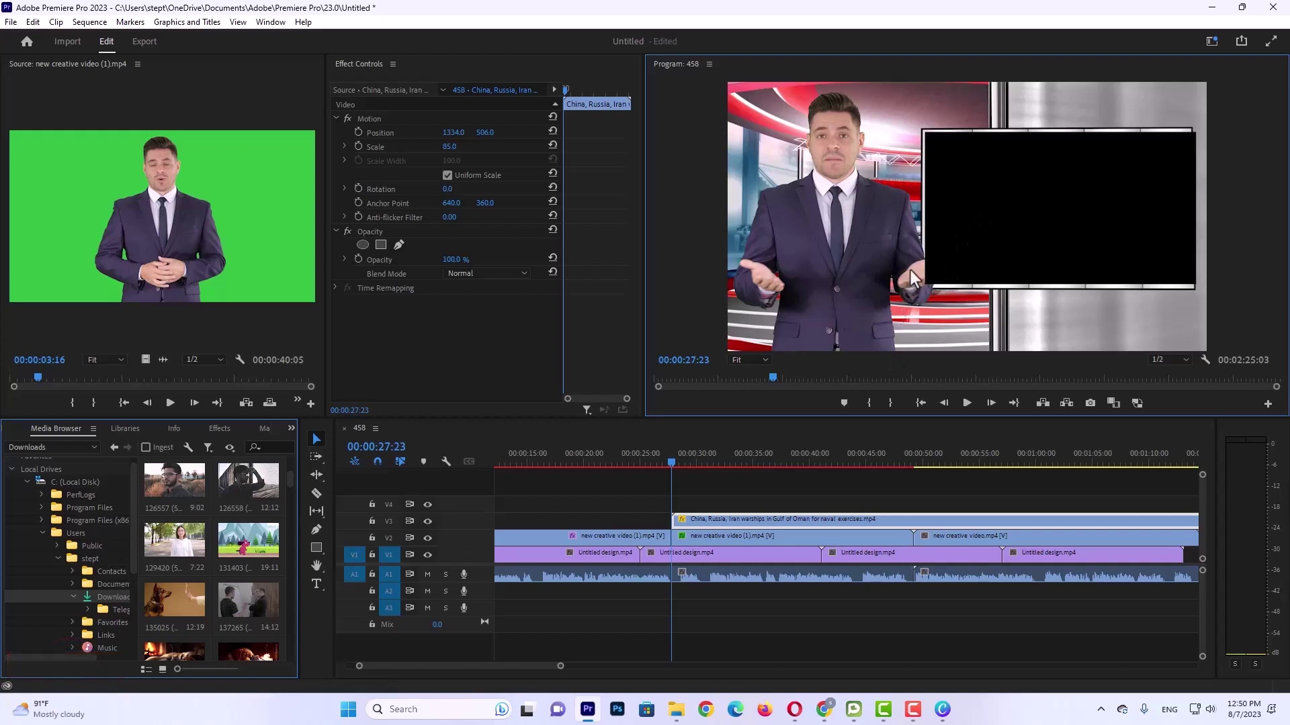
# Split the warships clip at 00:00:49:03, where the first presenter clip ends
pyautogui.click(739, 535)
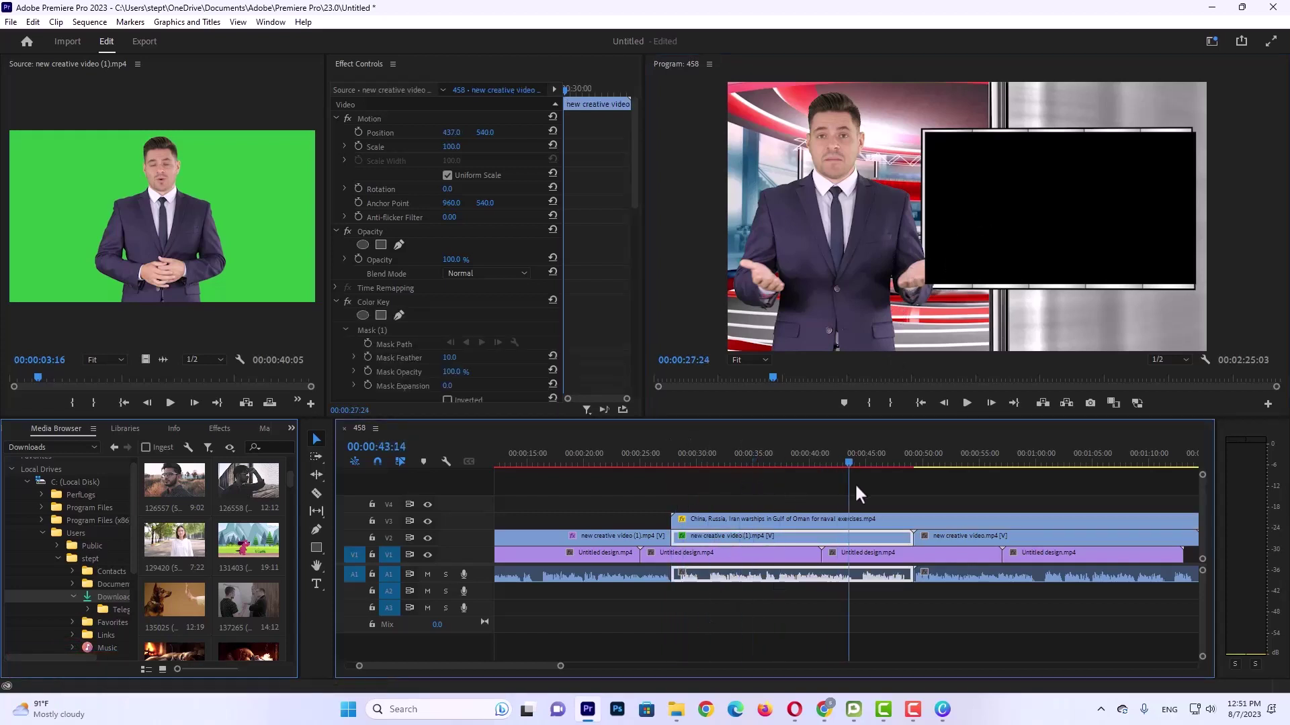
pyautogui.click(932, 520)
pyautogui.click(862, 456)
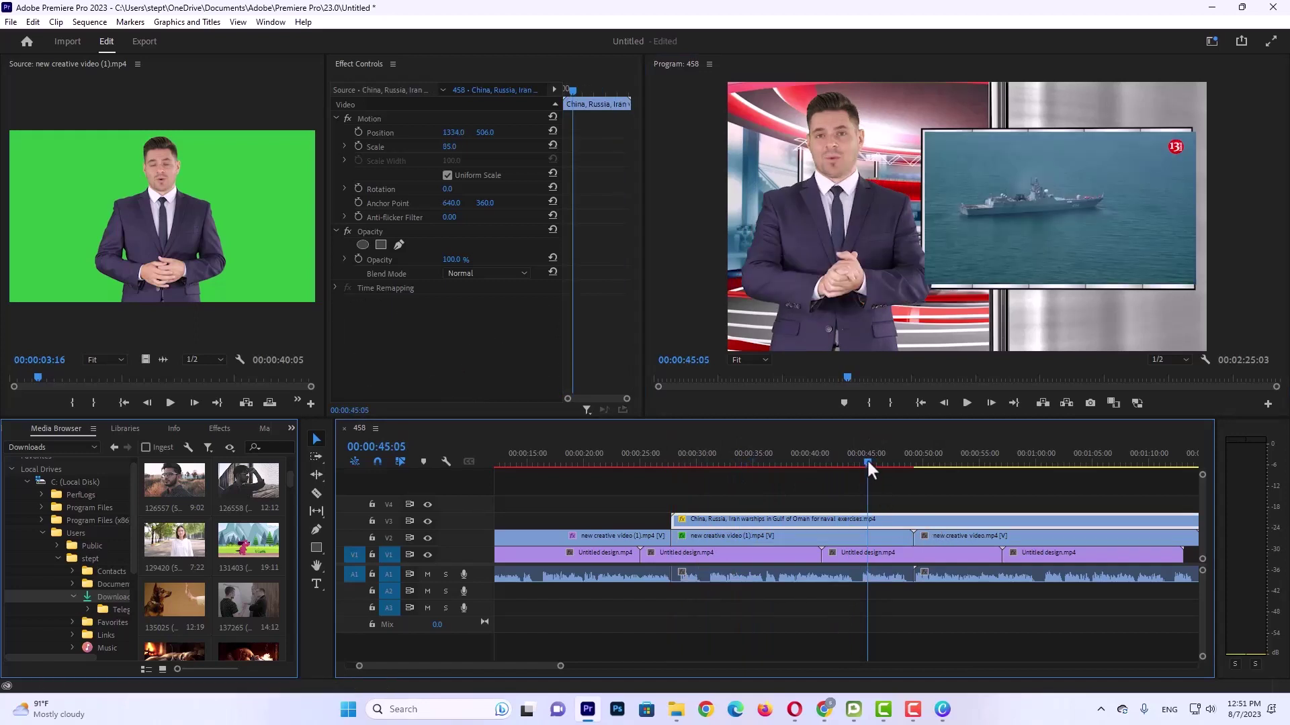
pyautogui.moveTo(868, 463); pyautogui.dragTo(912, 453)
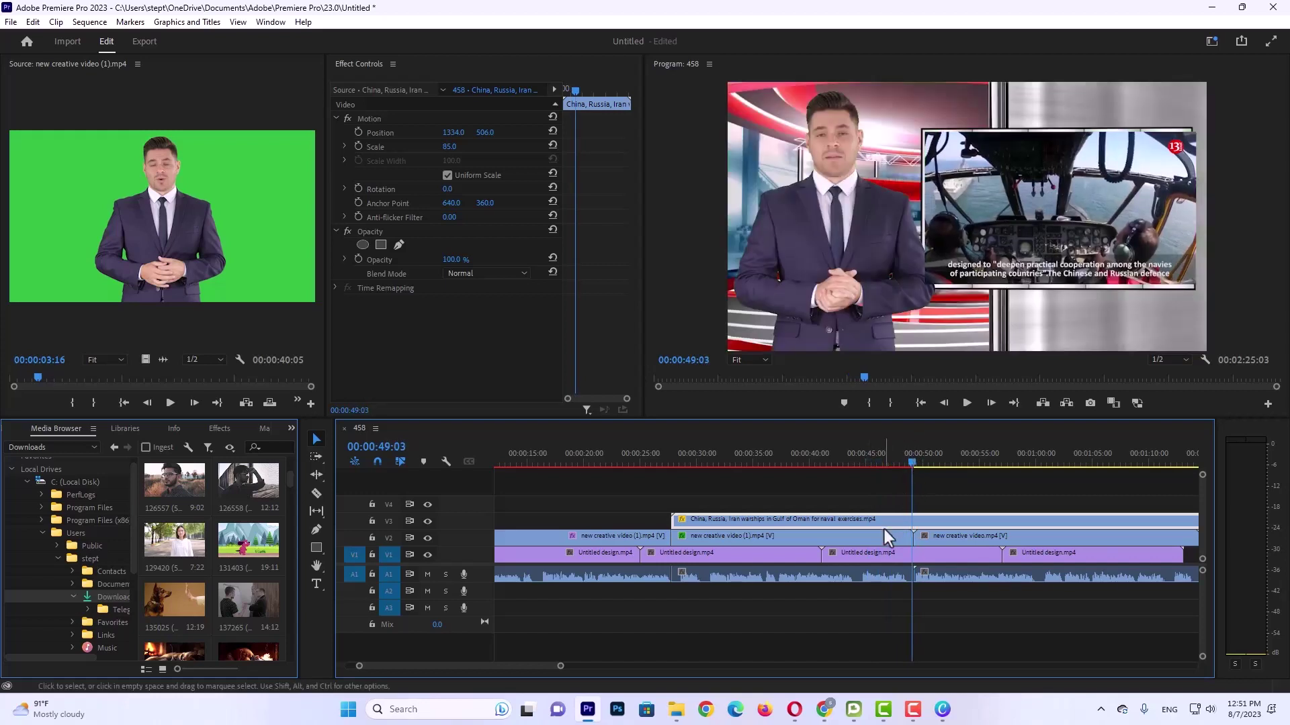
pyautogui.press('c')
pyautogui.click(915, 522)
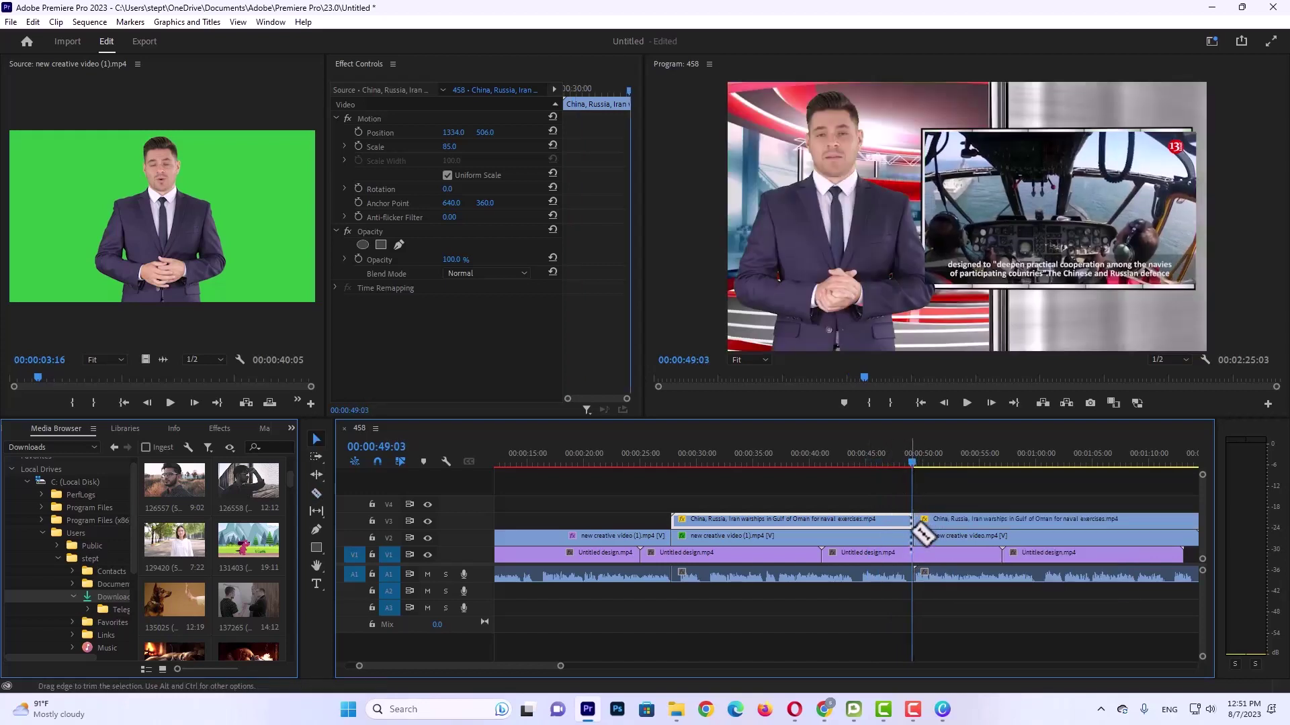
pyautogui.press('v')
# Swap the layers so the second presenter segment lies on V3 above the warships clip on V2, and play back that section
pyautogui.click(827, 465)
pyautogui.click(733, 540)
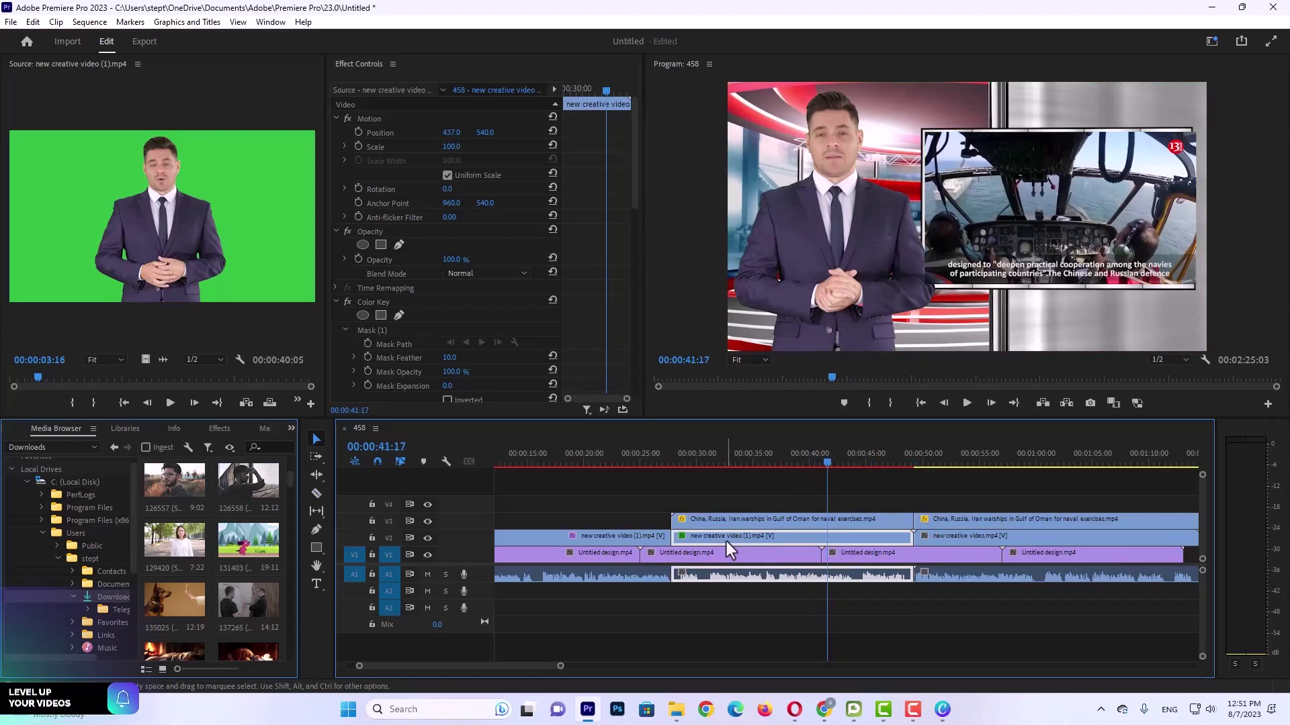
pyautogui.moveTo(699, 519); pyautogui.dragTo(725, 503)
pyautogui.click(723, 537)
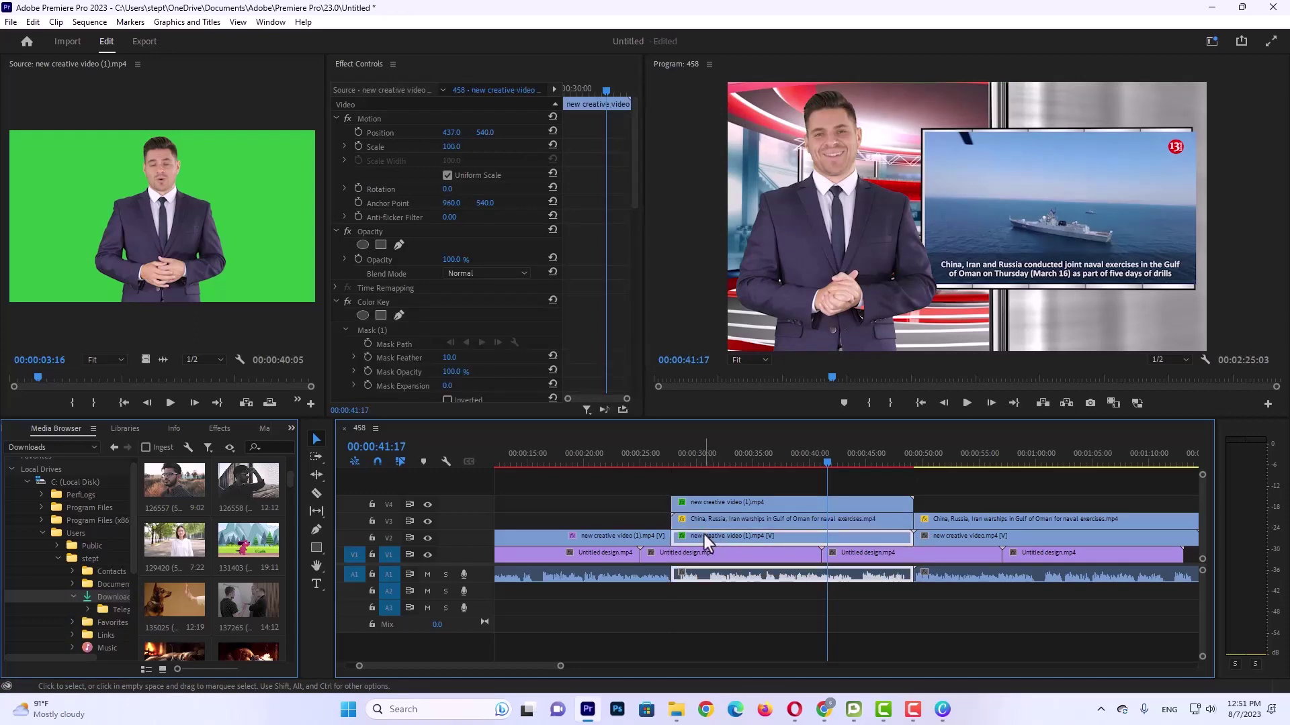
pyautogui.click(709, 520)
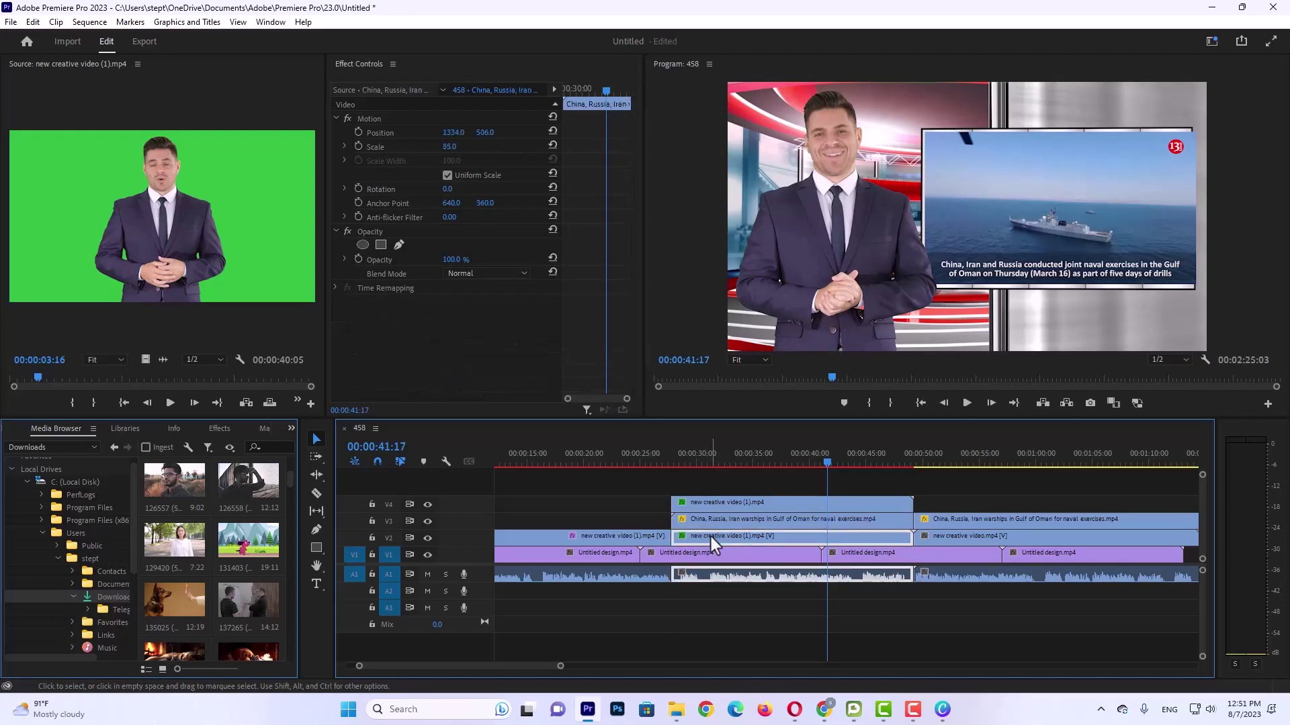
pyautogui.moveTo(711, 537)
pyautogui.mouseDown()
pyautogui.moveTo(707, 524)
pyautogui.moveTo(707, 552)
pyautogui.moveTo(705, 536)
pyautogui.mouseUp()
pyautogui.moveTo(686, 464); pyautogui.dragTo(670, 465)
pyautogui.press('space')
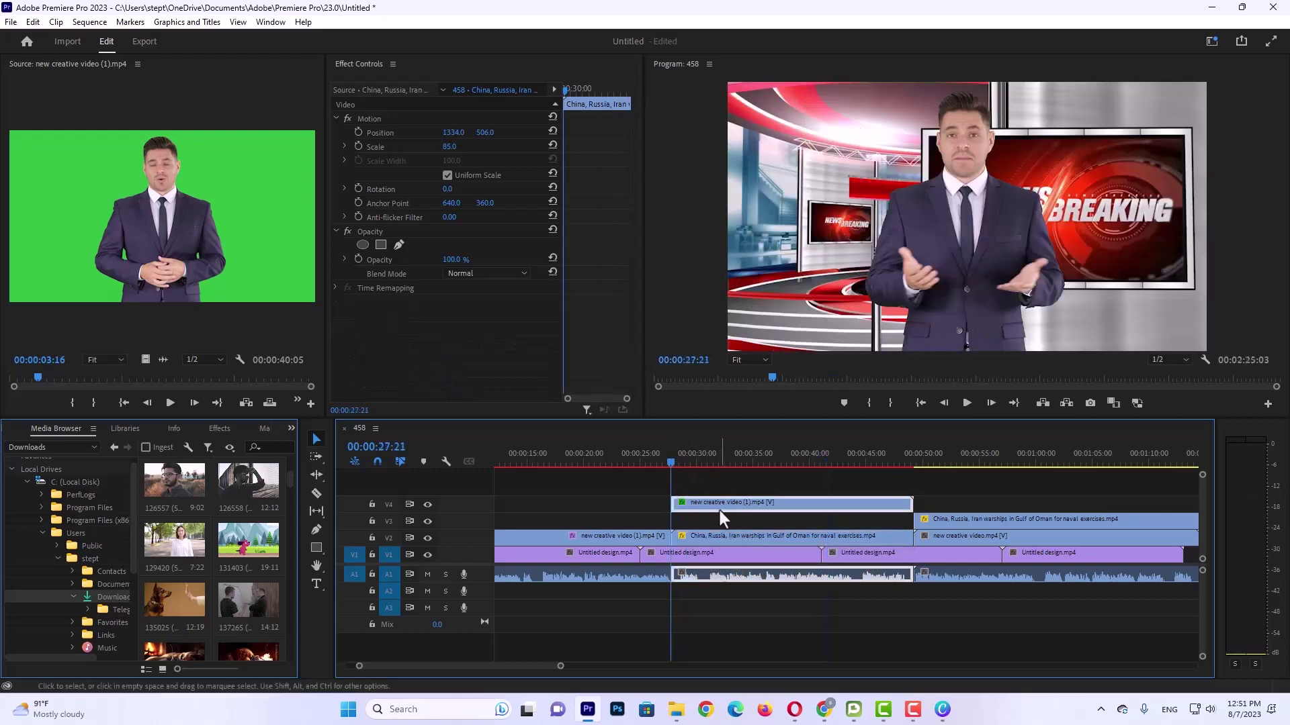
pyautogui.moveTo(720, 510); pyautogui.dragTo(720, 522)
pyautogui.click(718, 488)
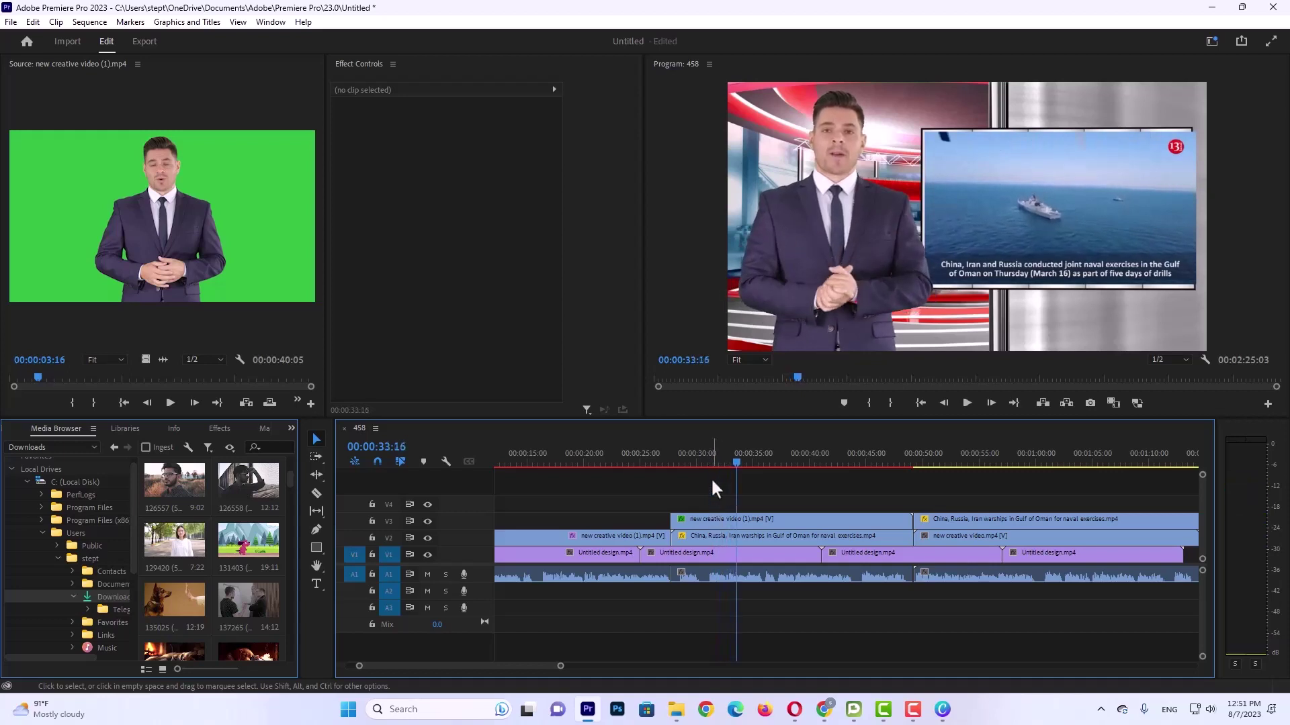
# Cut the warships clip at 00:00:31:11 and move the remainder over its dark opening, starting at the presenter cut
pyautogui.moveTo(707, 463)
pyautogui.mouseDown()
pyautogui.moveTo(676, 470)
pyautogui.moveTo(699, 485)
pyautogui.moveTo(682, 493)
pyautogui.moveTo(679, 466)
pyautogui.moveTo(711, 485)
pyautogui.mouseUp()
pyautogui.click(683, 542)
pyautogui.press('c')
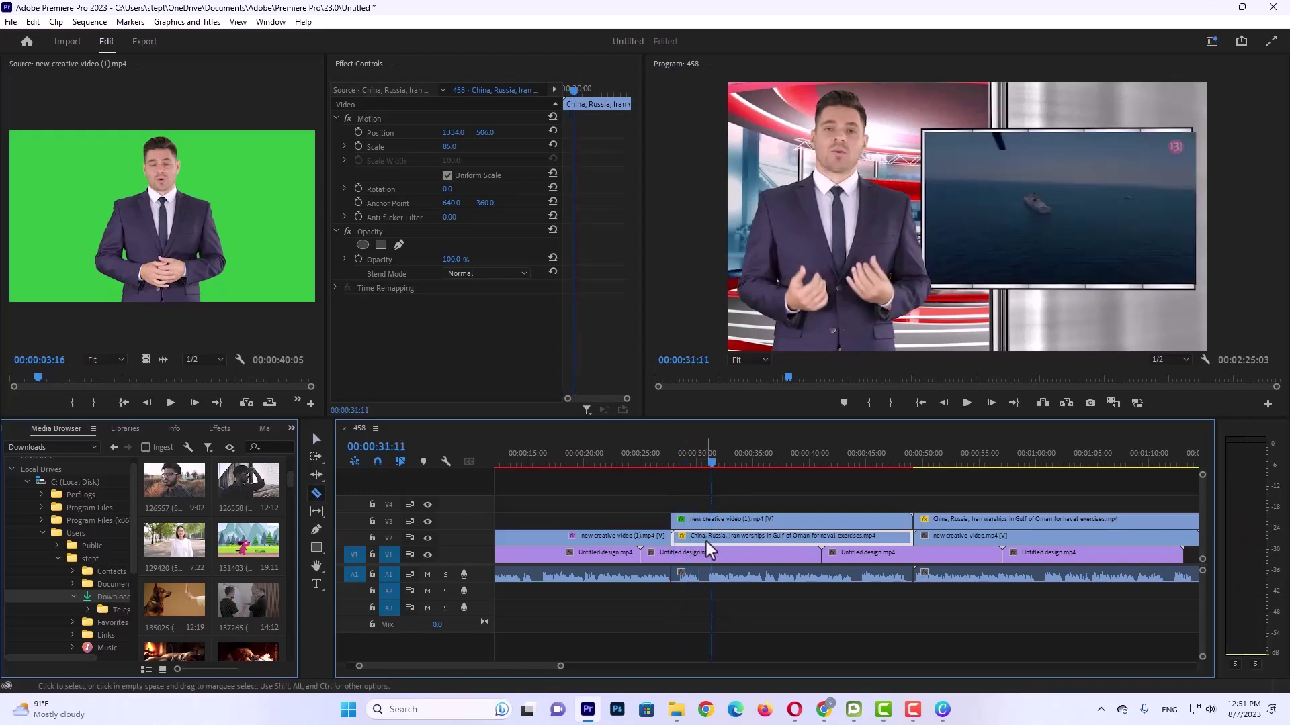
pyautogui.click(711, 536)
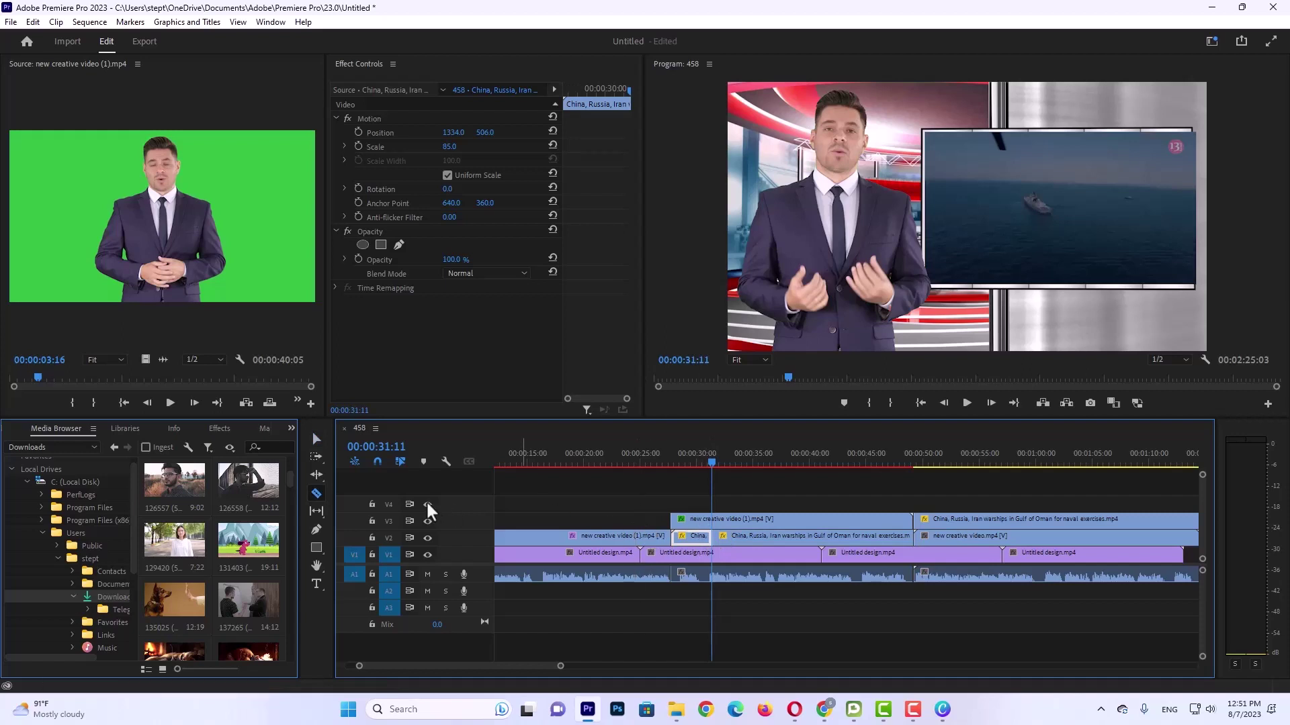
pyautogui.click(317, 438)
pyautogui.moveTo(813, 541); pyautogui.dragTo(766, 543)
pyautogui.moveTo(684, 465); pyautogui.dragTo(669, 462)
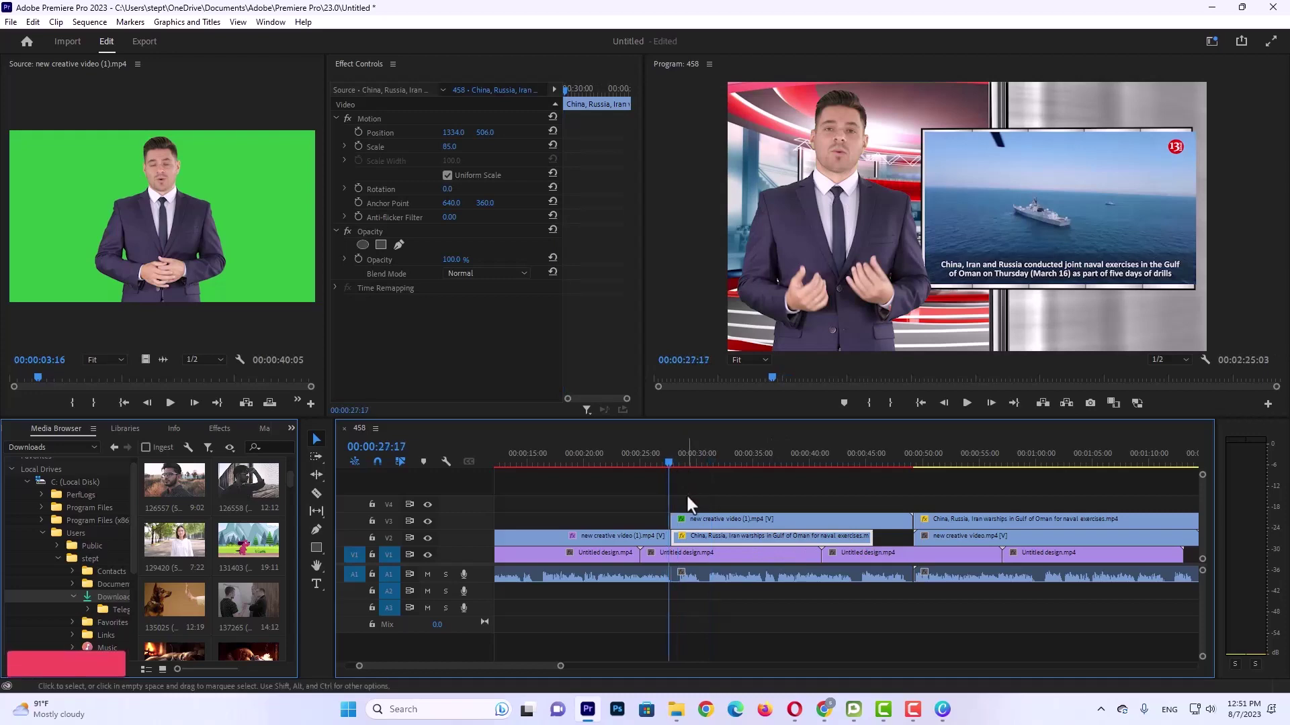
# Play back the presenter and warships section from 00:00:27:17 to check the composite
pyautogui.moveTo(702, 516); pyautogui.dragTo(705, 519)
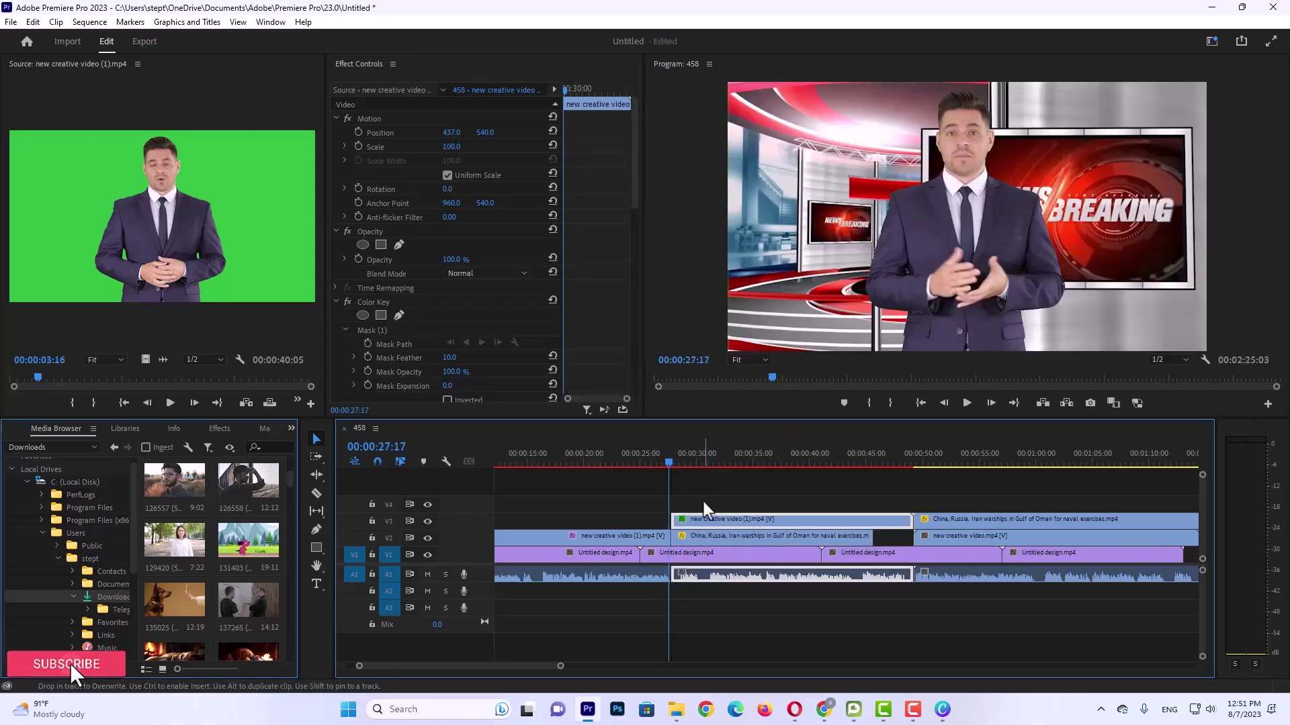
pyautogui.click(710, 497)
pyautogui.press('space')
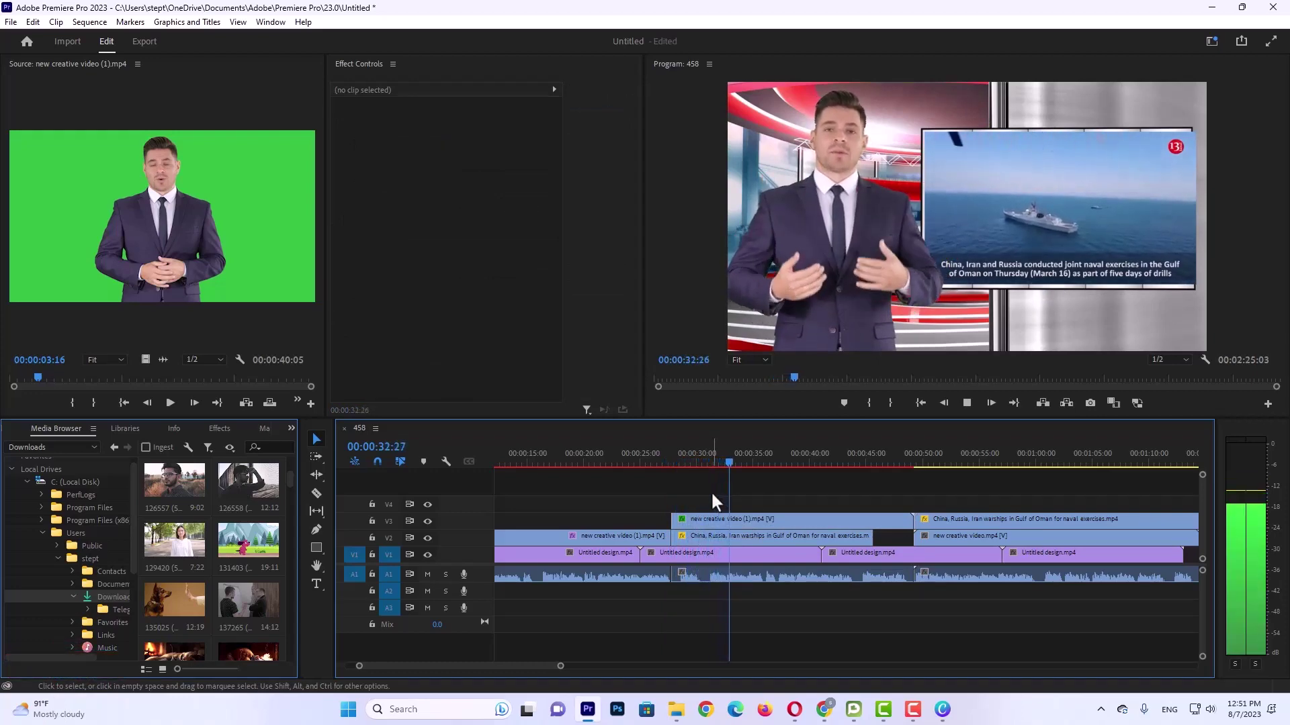
pyautogui.press('space')
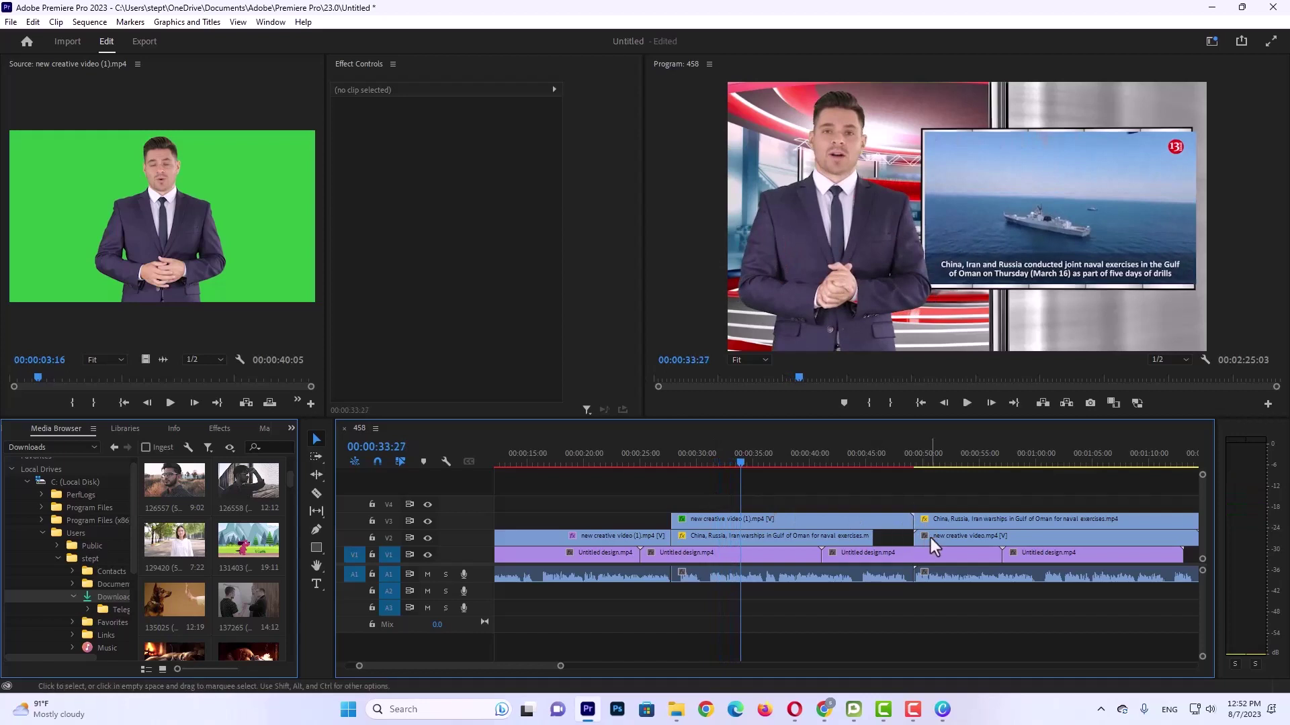
pyautogui.moveTo(929, 538)
pyautogui.mouseDown()
pyautogui.moveTo(947, 541)
pyautogui.moveTo(936, 544)
pyautogui.mouseUp()
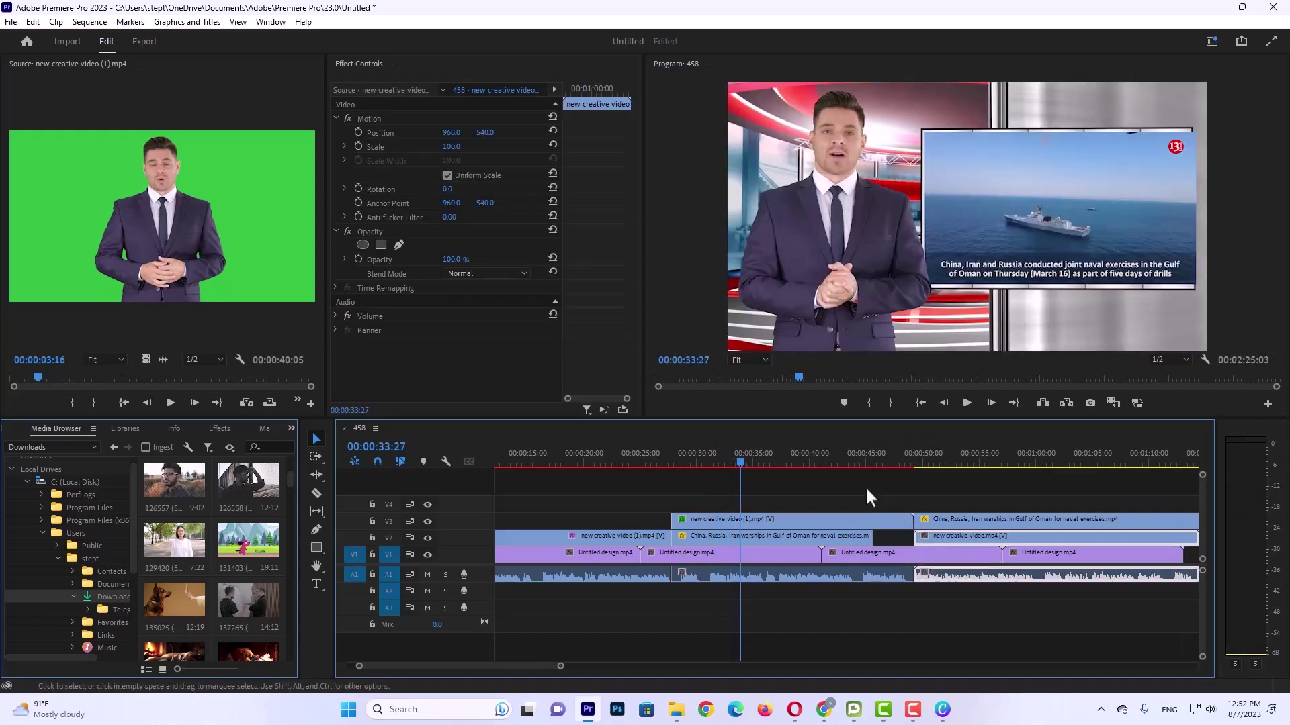
pyautogui.click(865, 485)
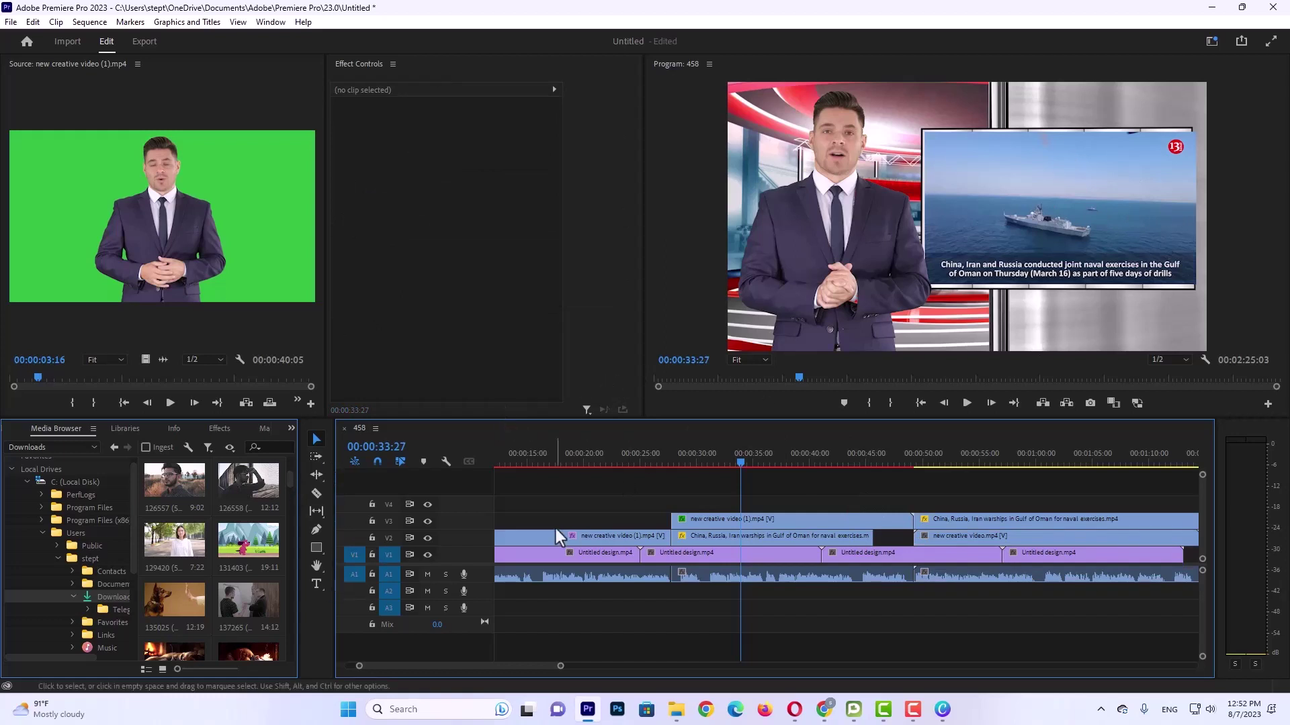
# Add the text "Video Credit Kanal13" below the warships footage and extend its clip's start back to the presenter cut at 00:00:27:24
pyautogui.click(310, 585)
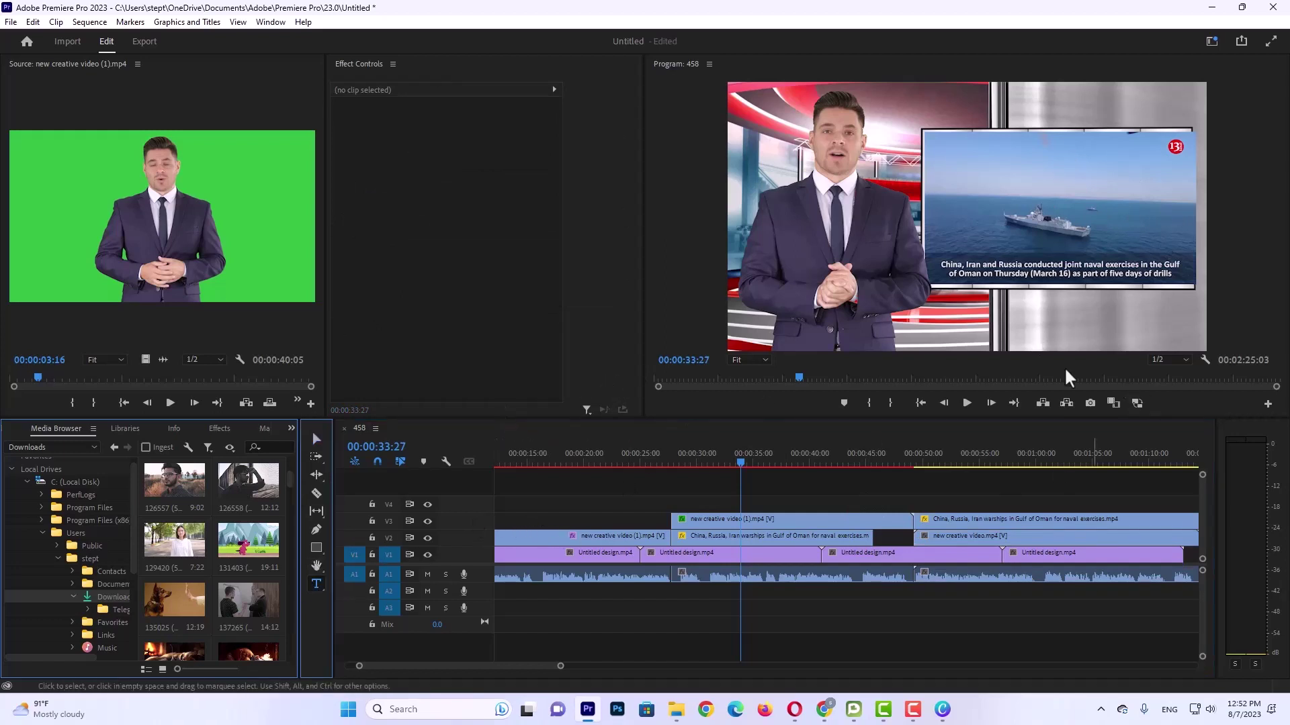
pyautogui.click(1025, 316)
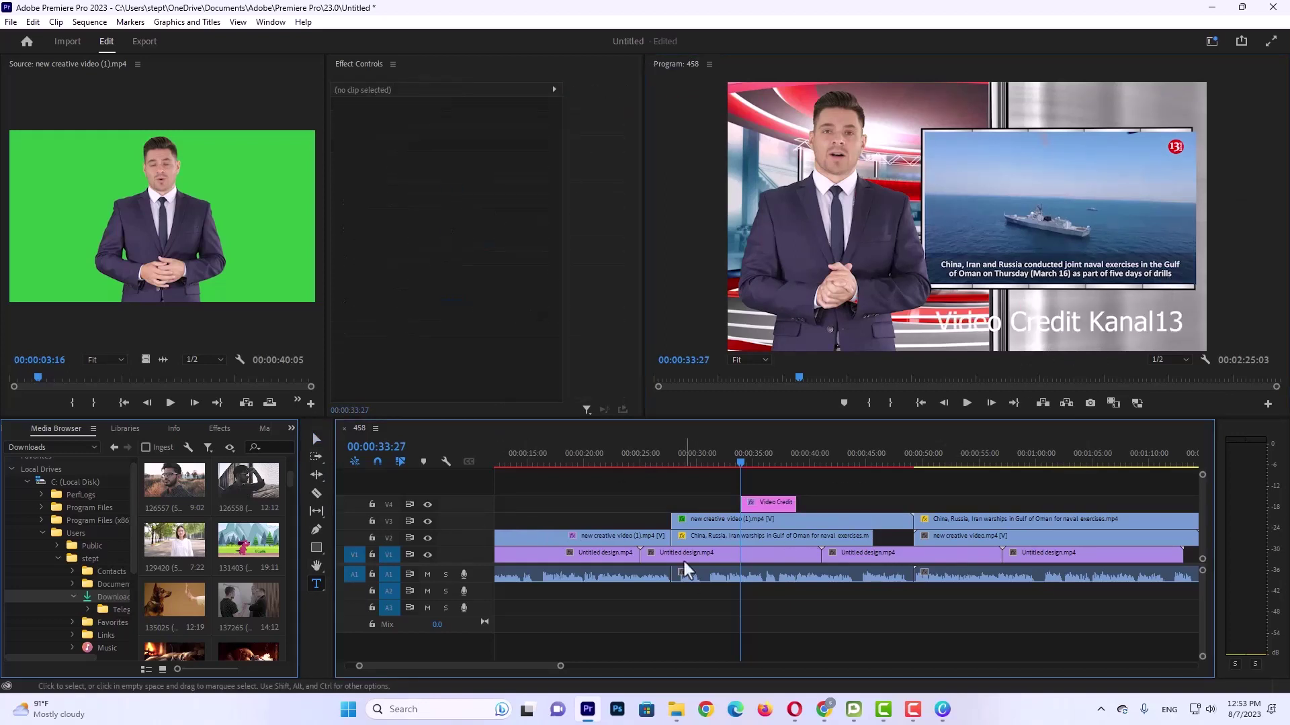
pyautogui.moveTo(742, 462); pyautogui.dragTo(672, 462)
pyautogui.click(758, 503)
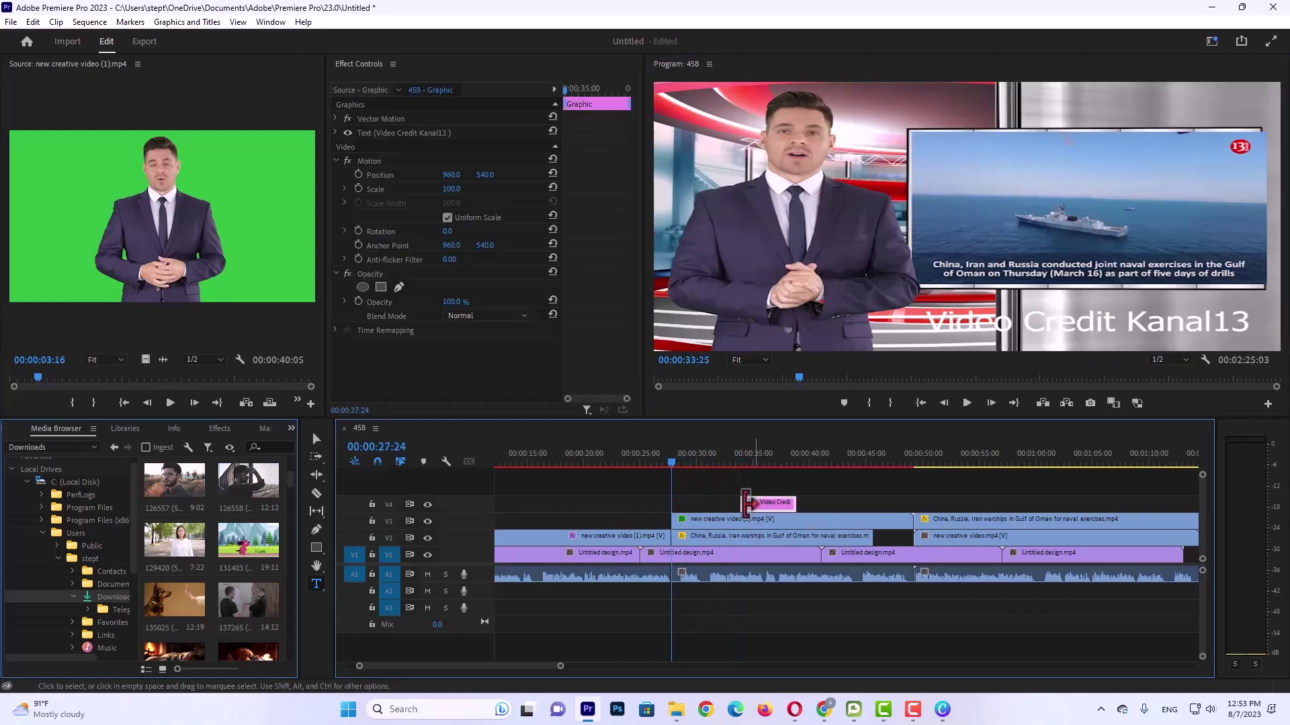
pyautogui.moveTo(741, 503); pyautogui.dragTo(672, 505)
pyautogui.click(555, 505)
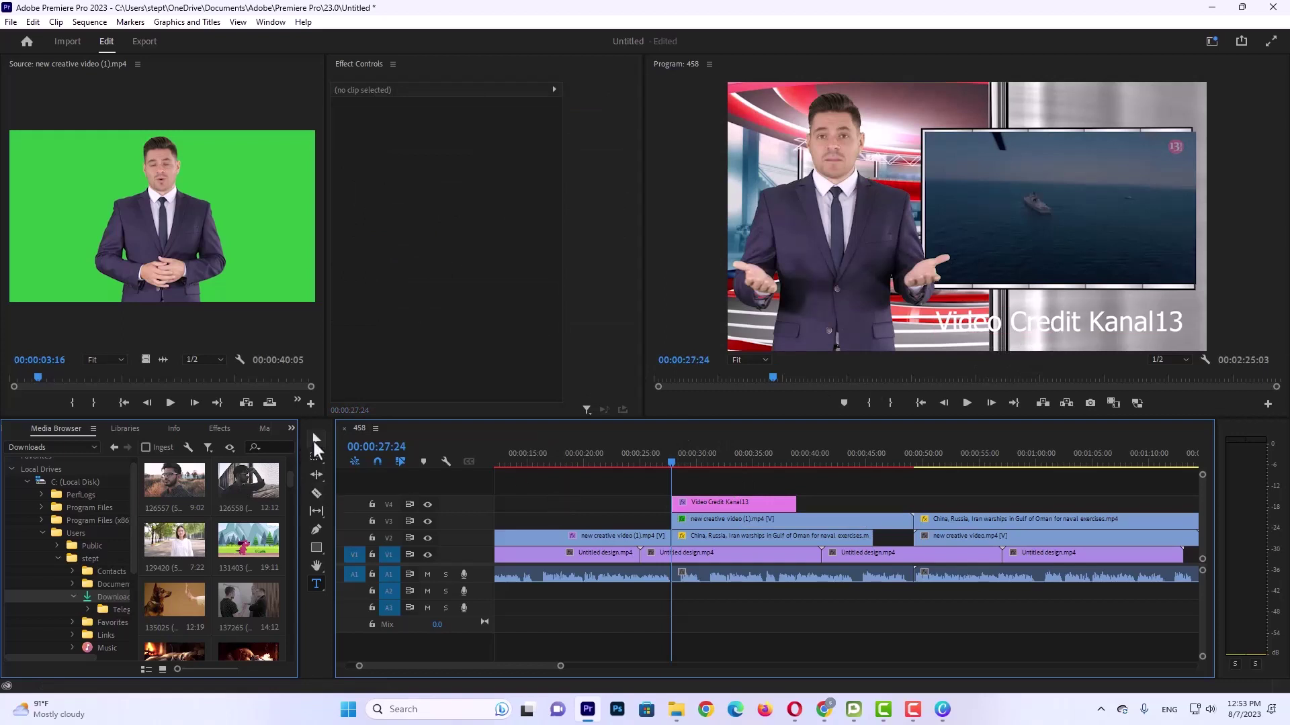
# Check the credit text's placement in the frame and play back the section from 00:00:27:24
pyautogui.click(314, 442)
pyautogui.click(1157, 328)
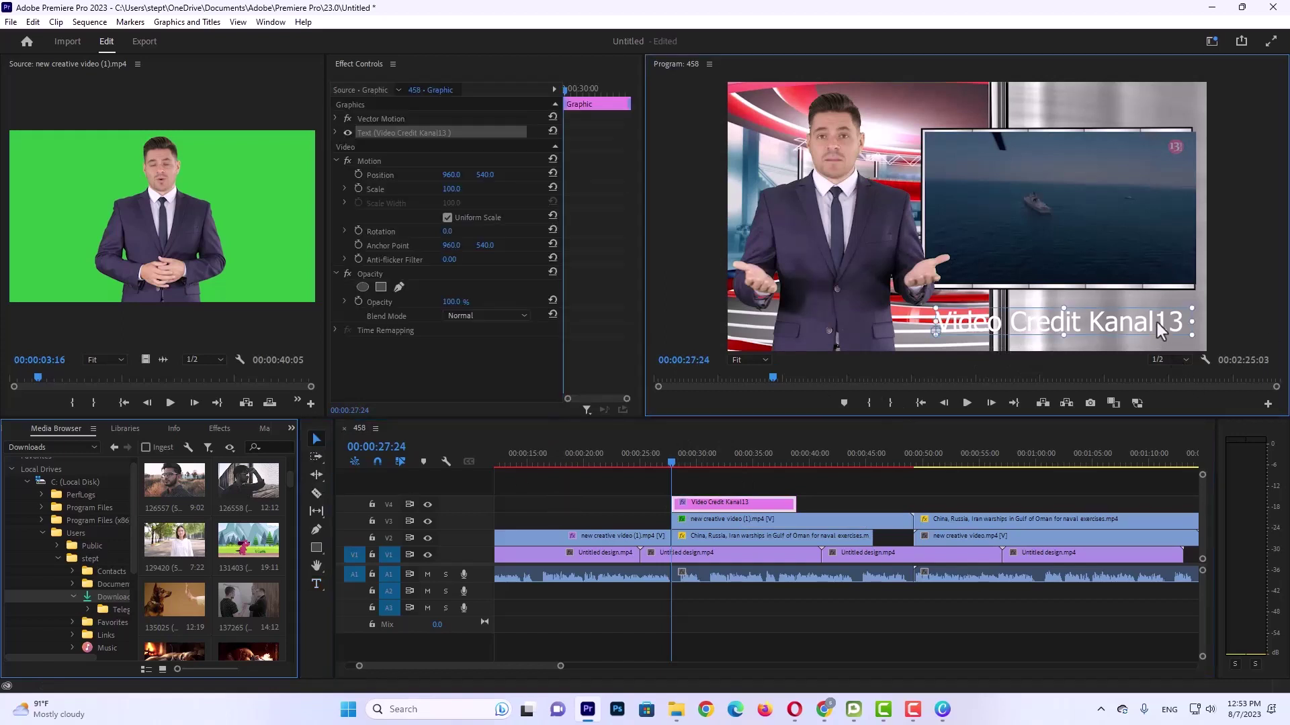
pyautogui.click(904, 498)
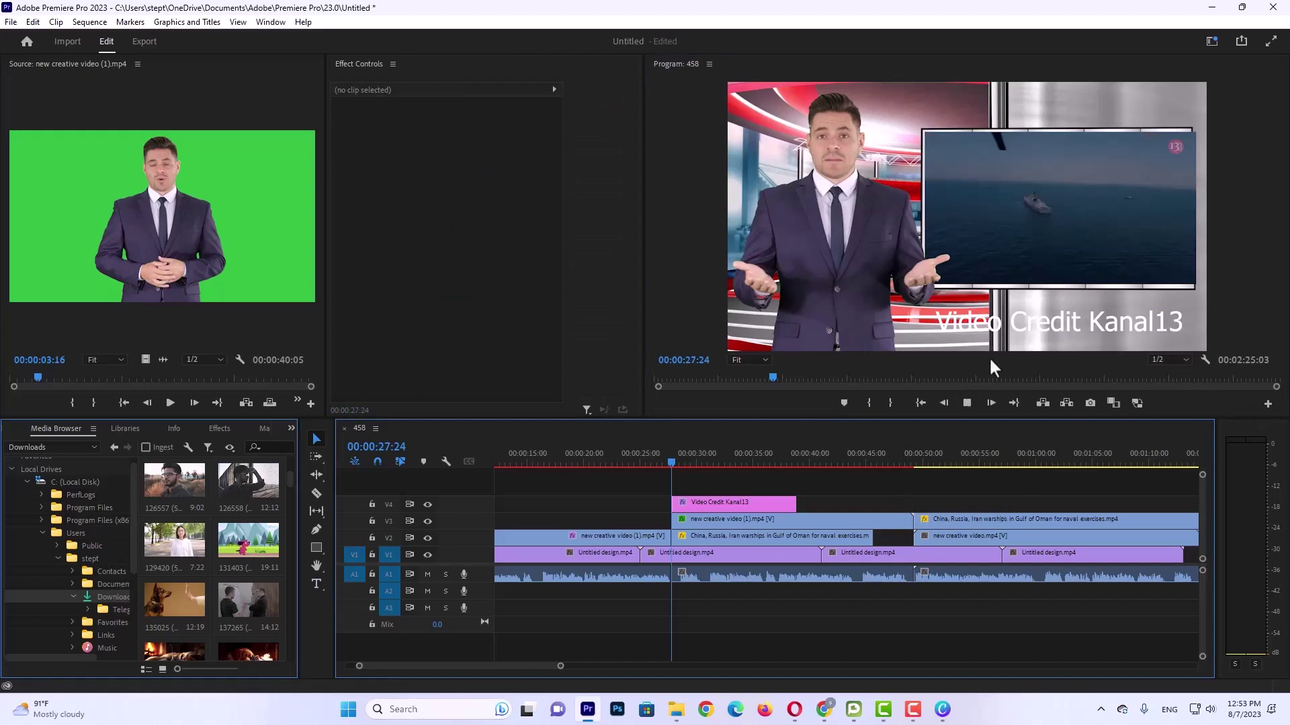
pyautogui.press('space')
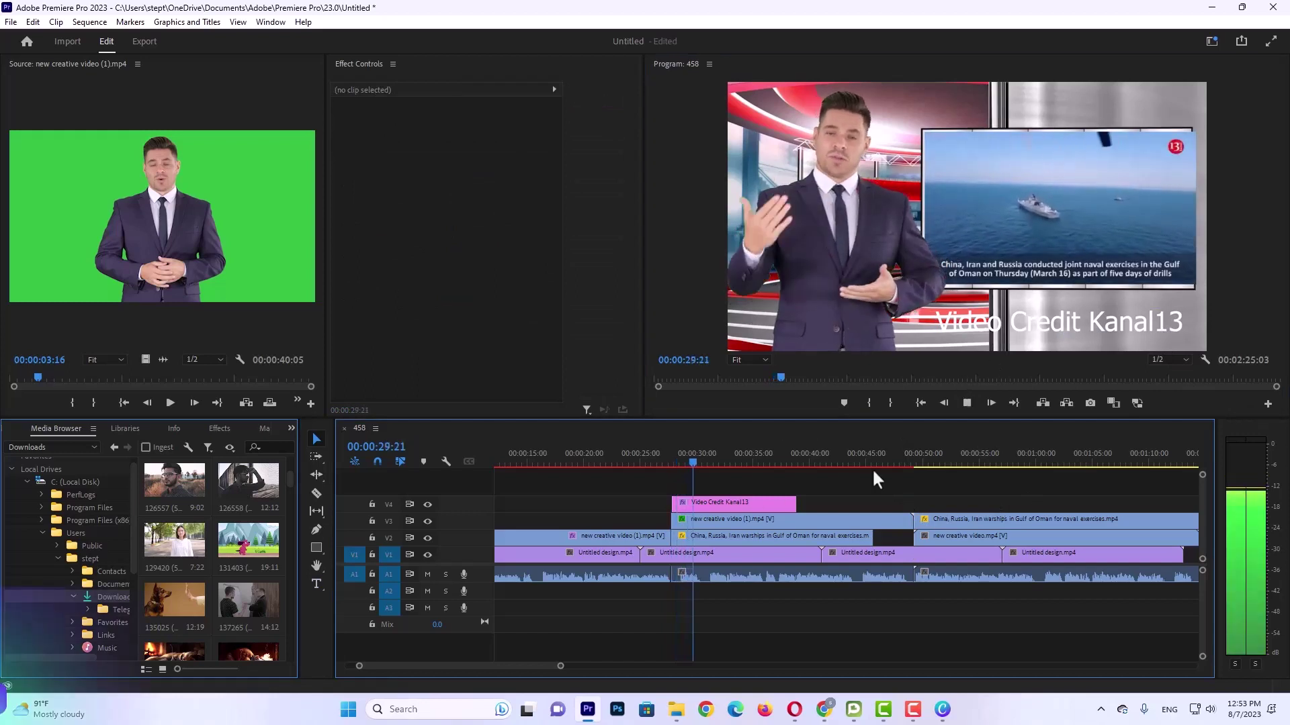
# Cut the sequence to end at 00:00:45:22, delete the clips beyond that point and return the playhead to the start
pyautogui.moveTo(747, 462); pyautogui.dragTo(897, 605)
pyautogui.press('Delete')
pyautogui.moveTo(829, 470); pyautogui.dragTo(364, 539)
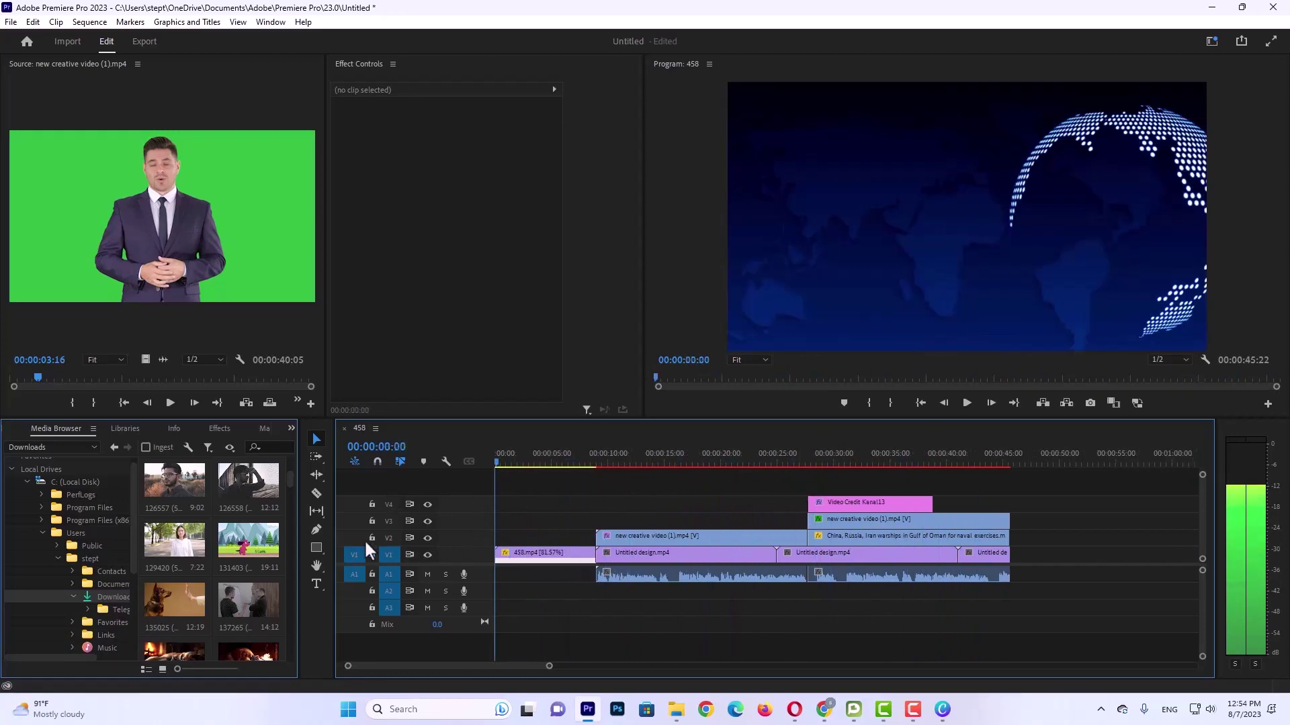
pyautogui.click(538, 580)
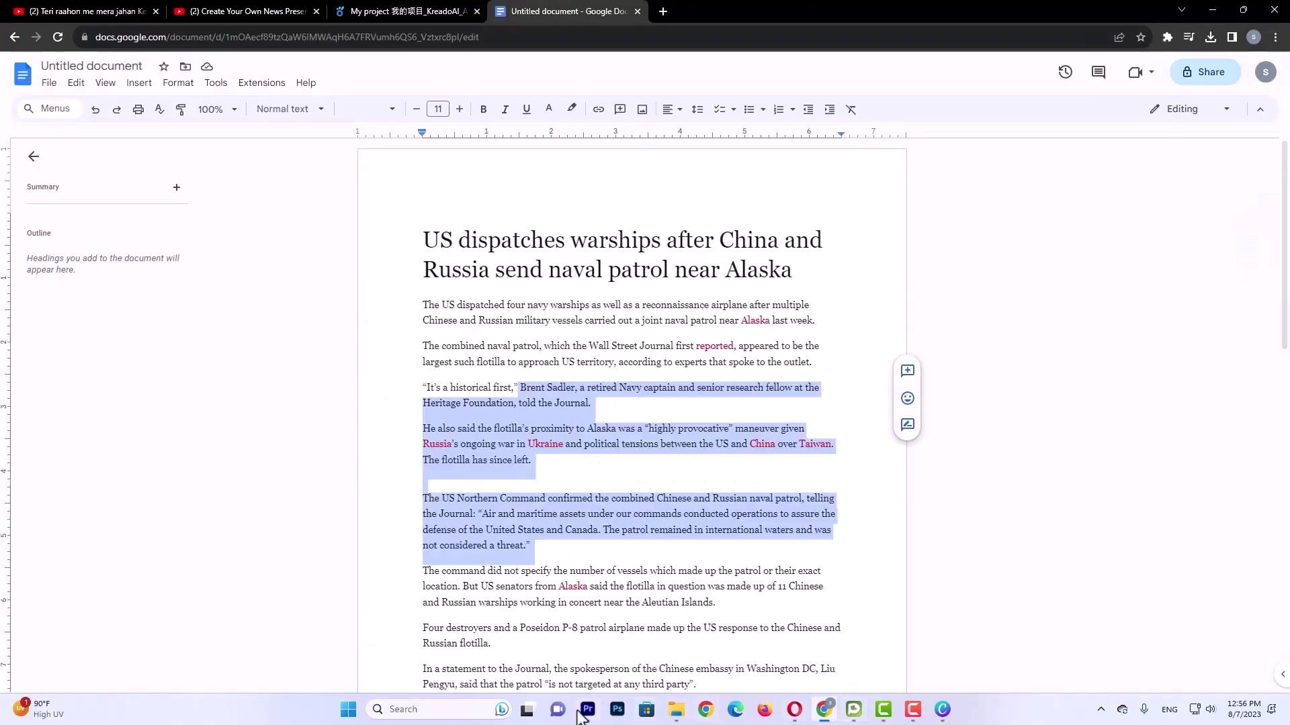
pyautogui.click(584, 712)
pyautogui.click(534, 573)
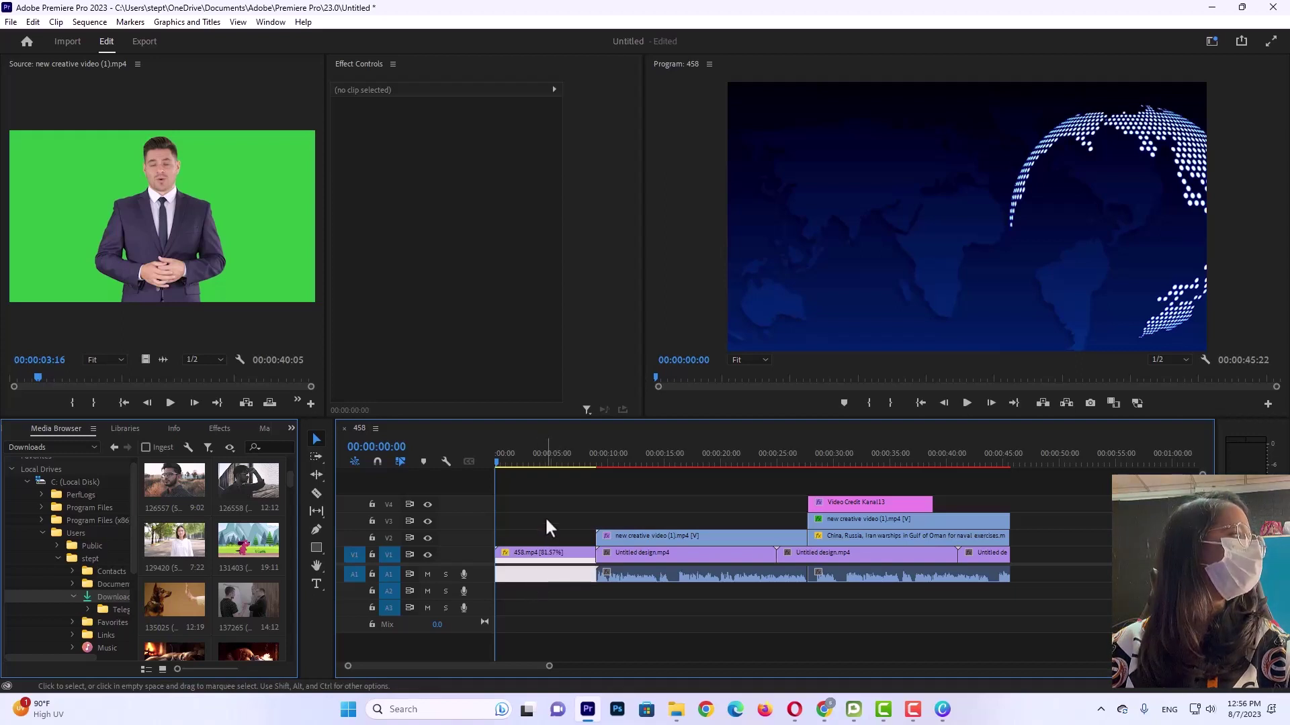
pyautogui.click(545, 589)
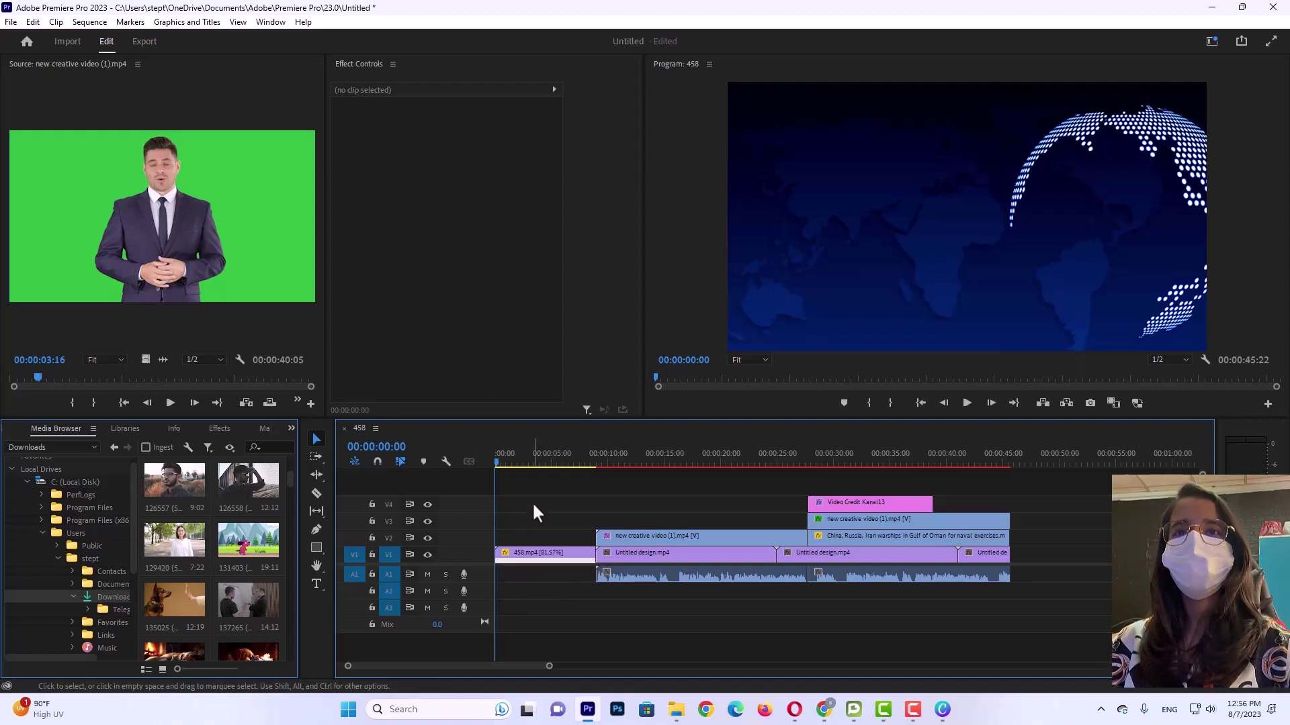
pyautogui.moveTo(533, 510); pyautogui.dragTo(1012, 662)
pyautogui.click(1011, 505)
pyautogui.moveTo(1030, 491); pyautogui.dragTo(501, 591)
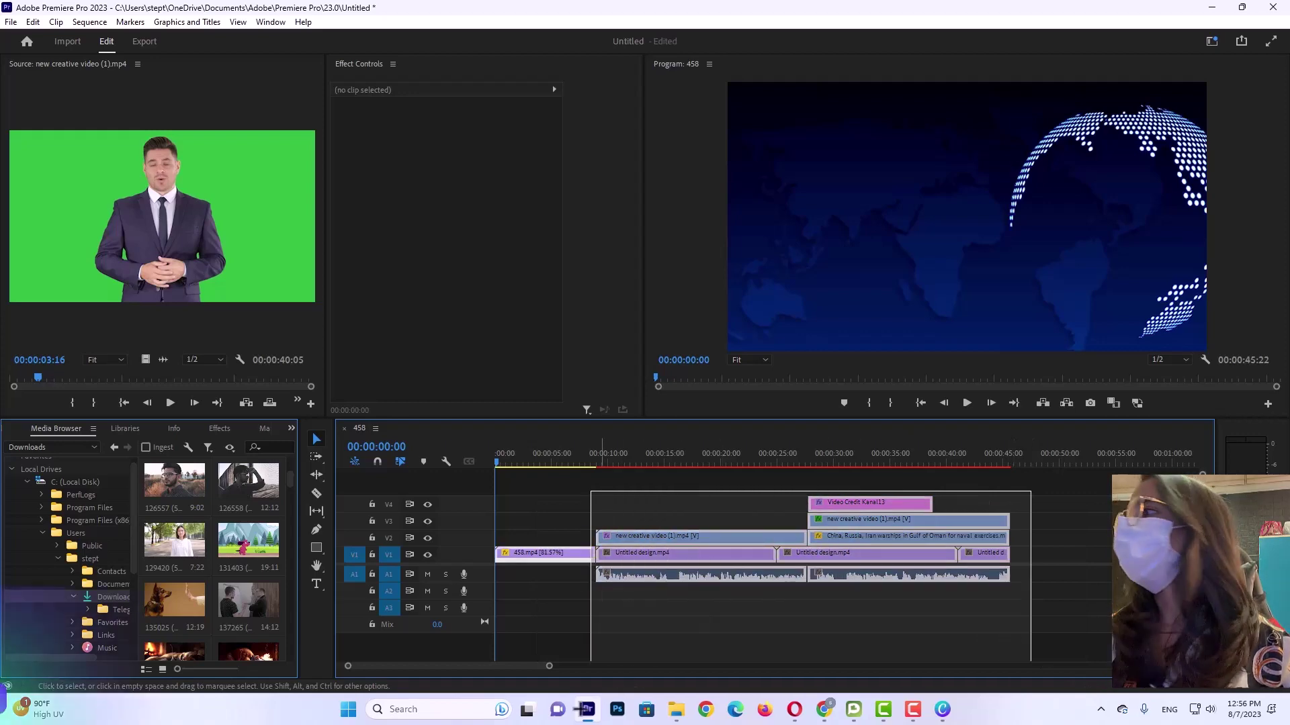
pyautogui.moveTo(556, 450); pyautogui.dragTo(778, 502)
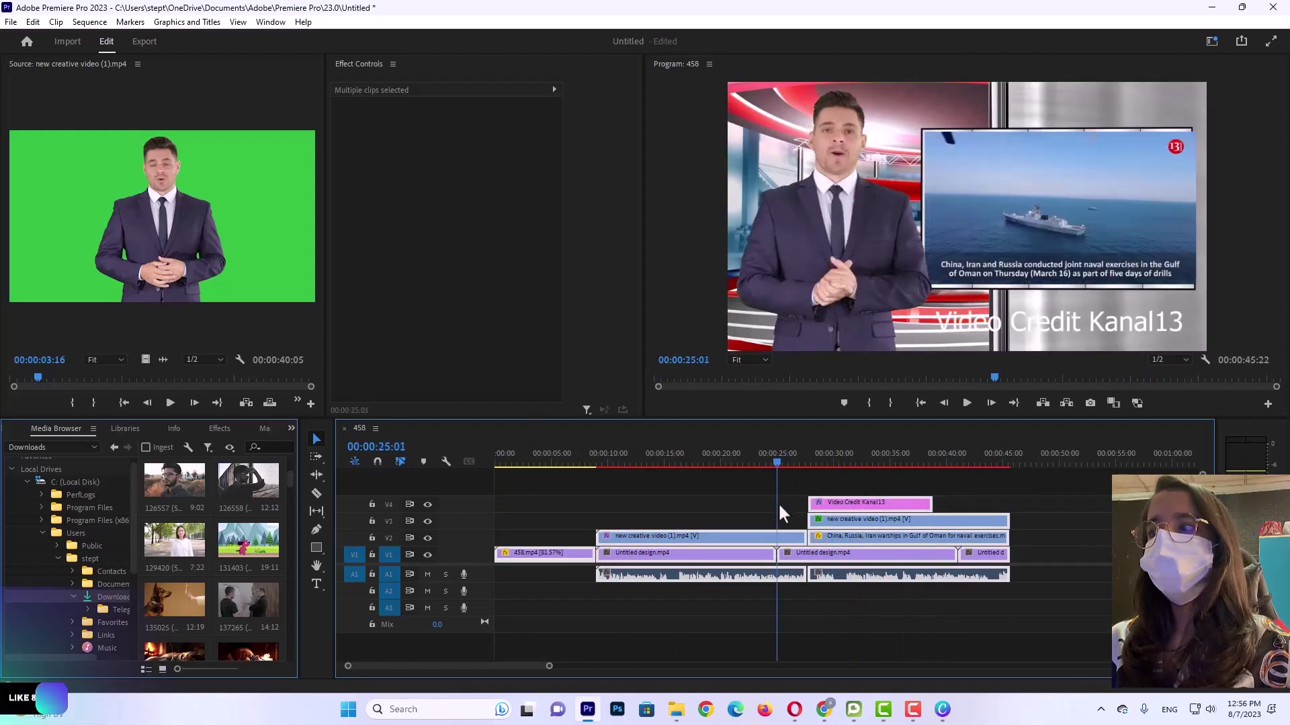
pyautogui.click(606, 499)
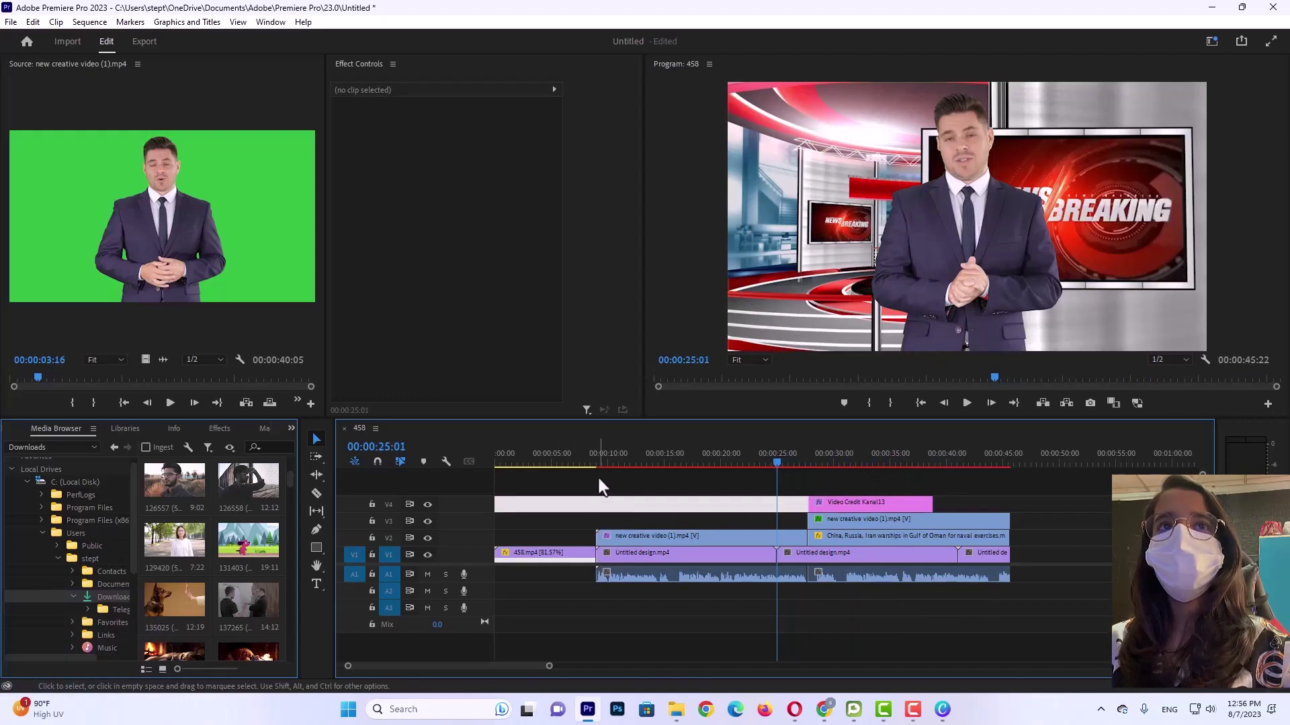
pyautogui.click(599, 479)
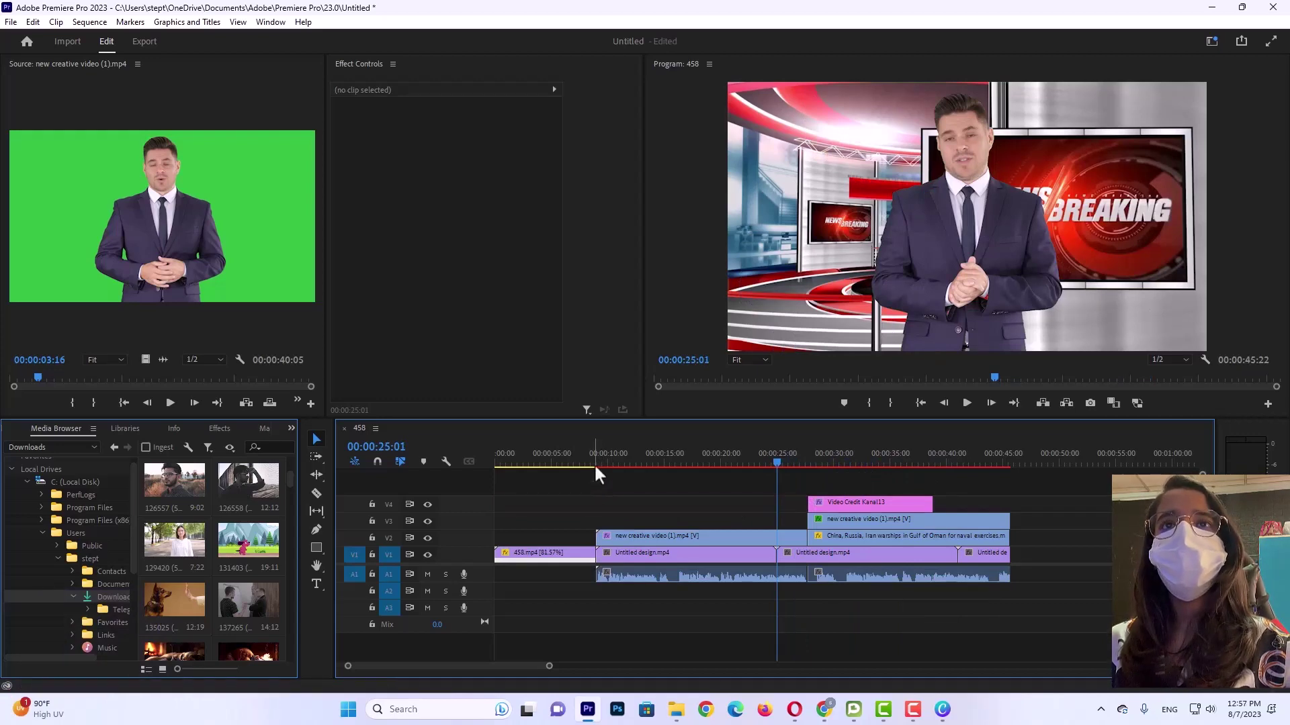